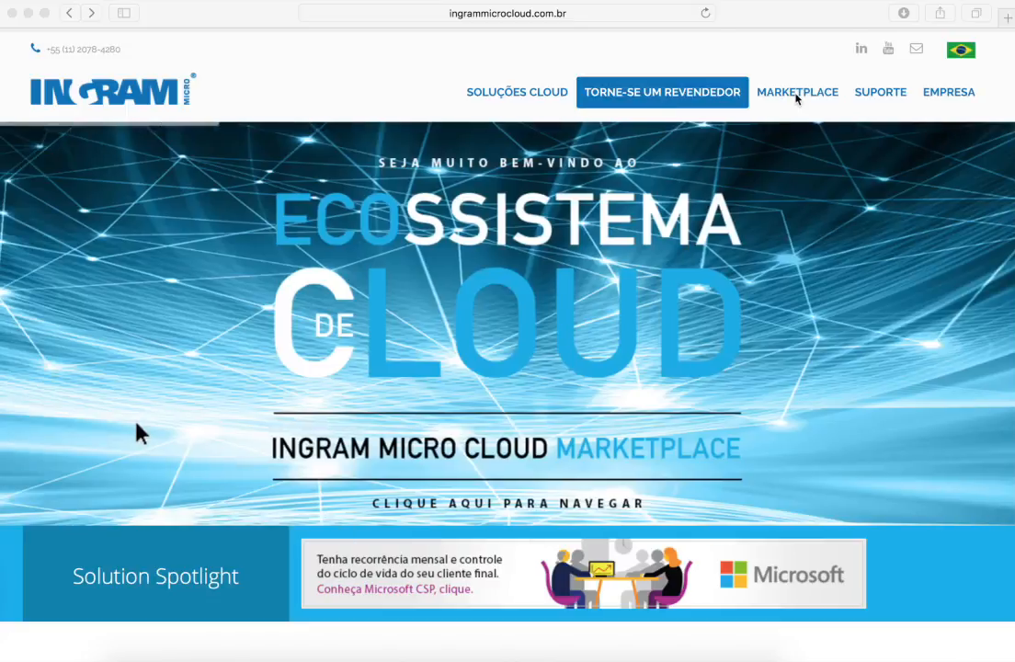
Open the Ingram Micro Cloud Marketplace and look over the Microsoft Office 365 description and its subscription offers
left_click(796, 93)
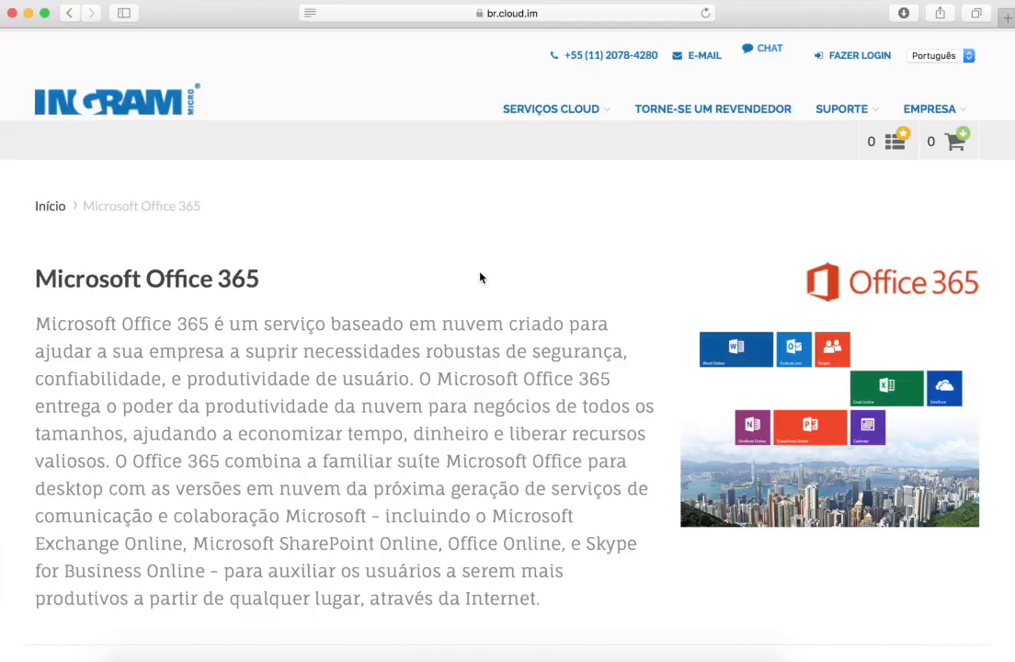
scroll(480, 277, "down", 5)
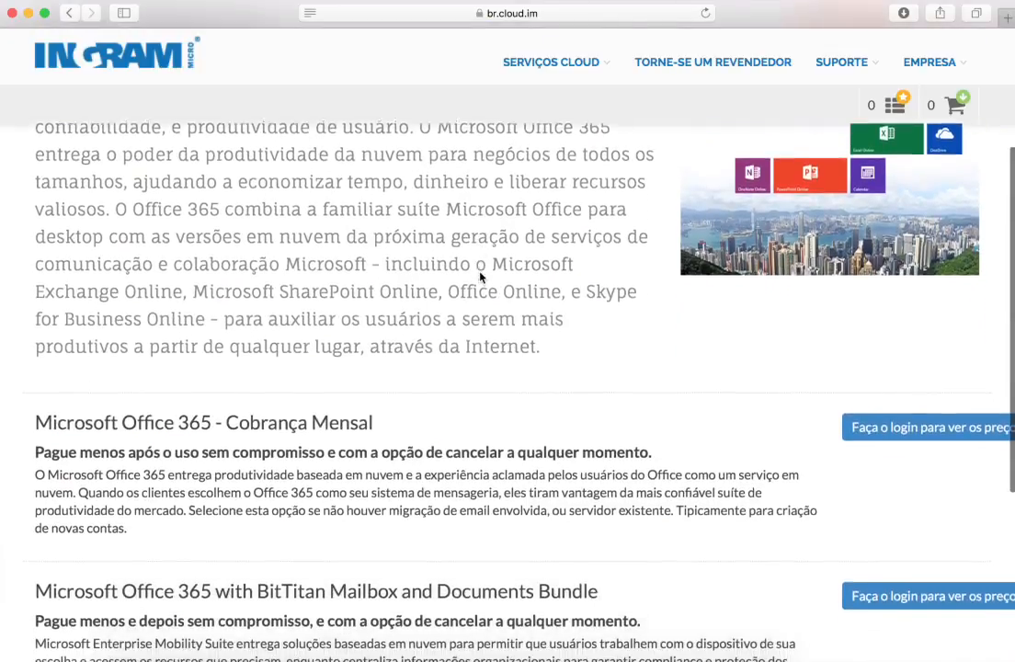
scroll(480, 278, "down", 3)
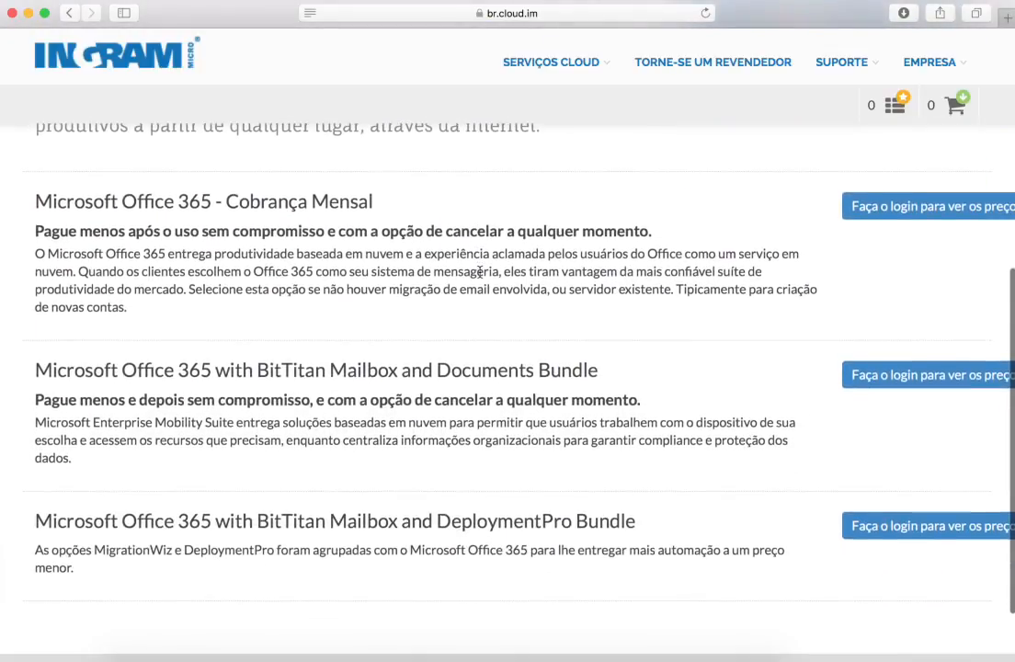
scroll(480, 272, "down", 2)
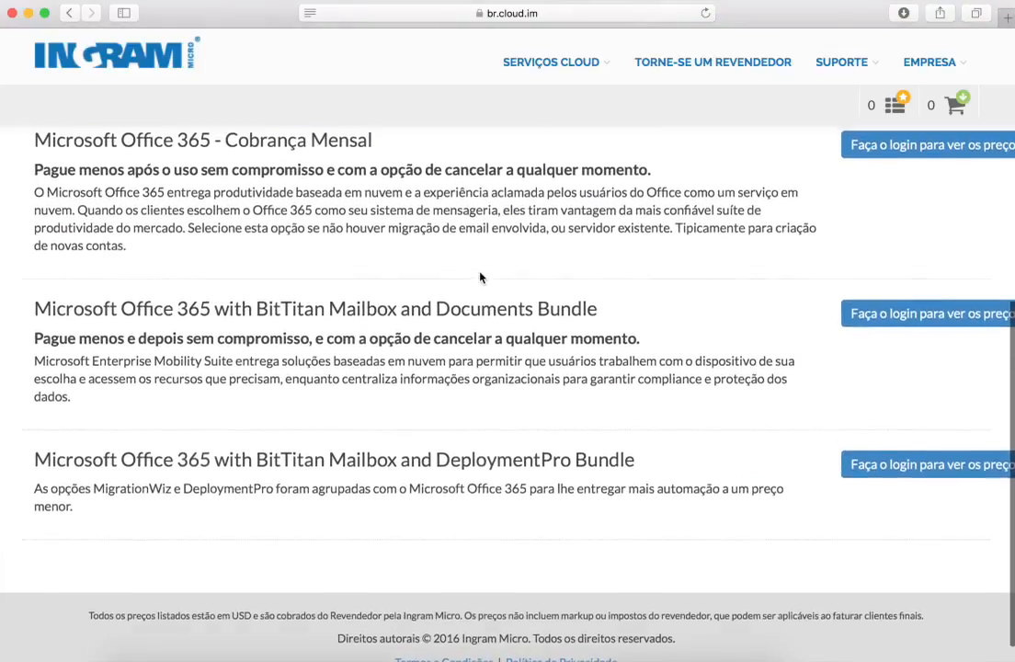
scroll(480, 278, "up", 3)
scroll(480, 276, "up", 3)
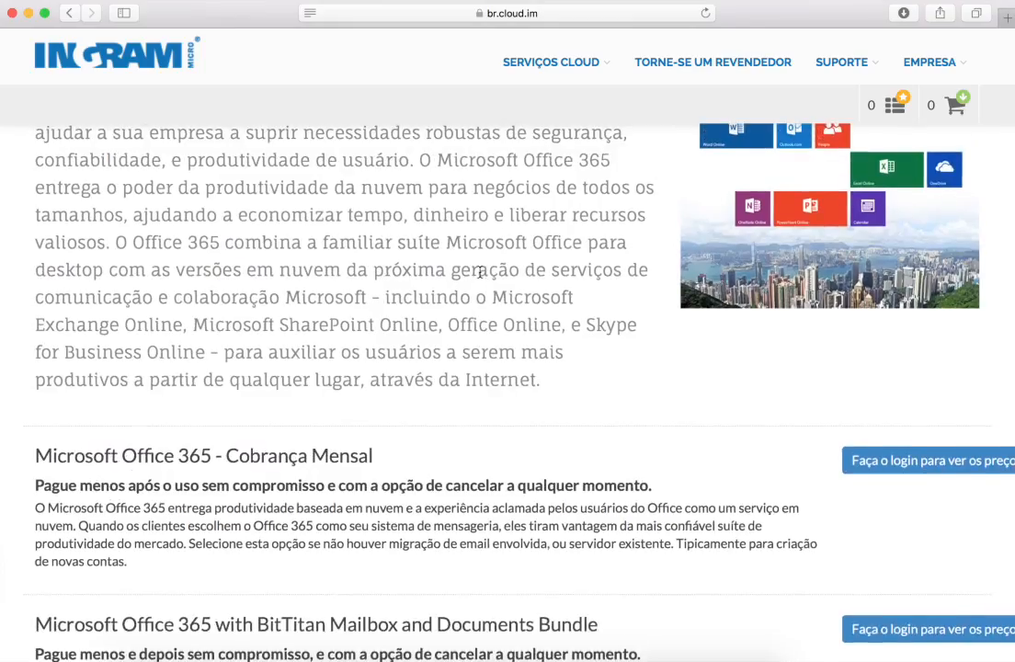
scroll(480, 276, "down", 3)
scroll(480, 273, "down", 1)
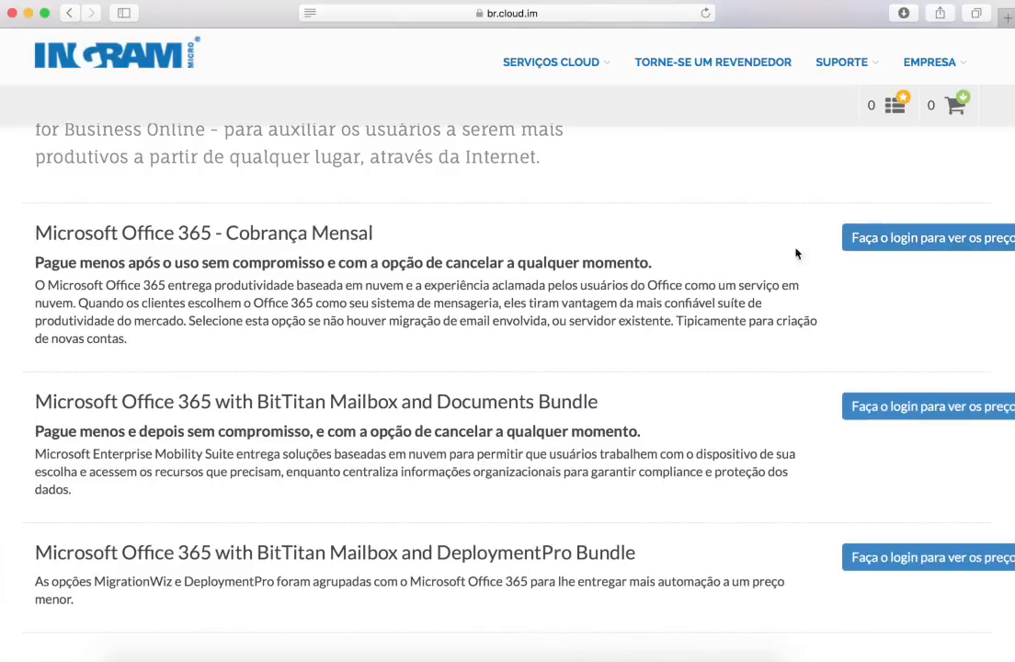
scroll(617, 288, "up", 5)
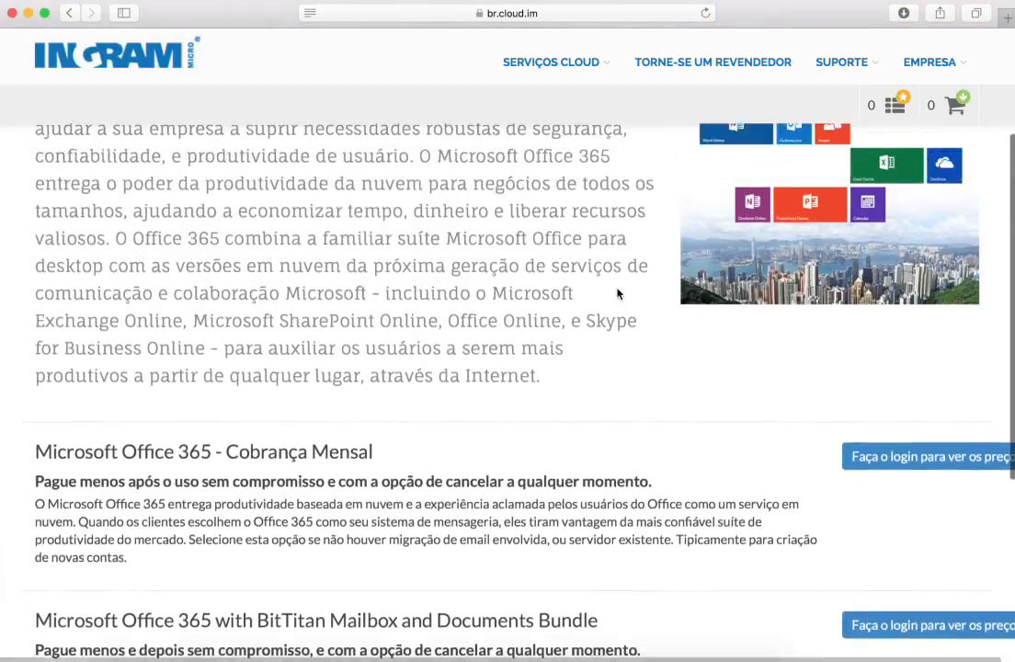
scroll(617, 288, "up", 1)
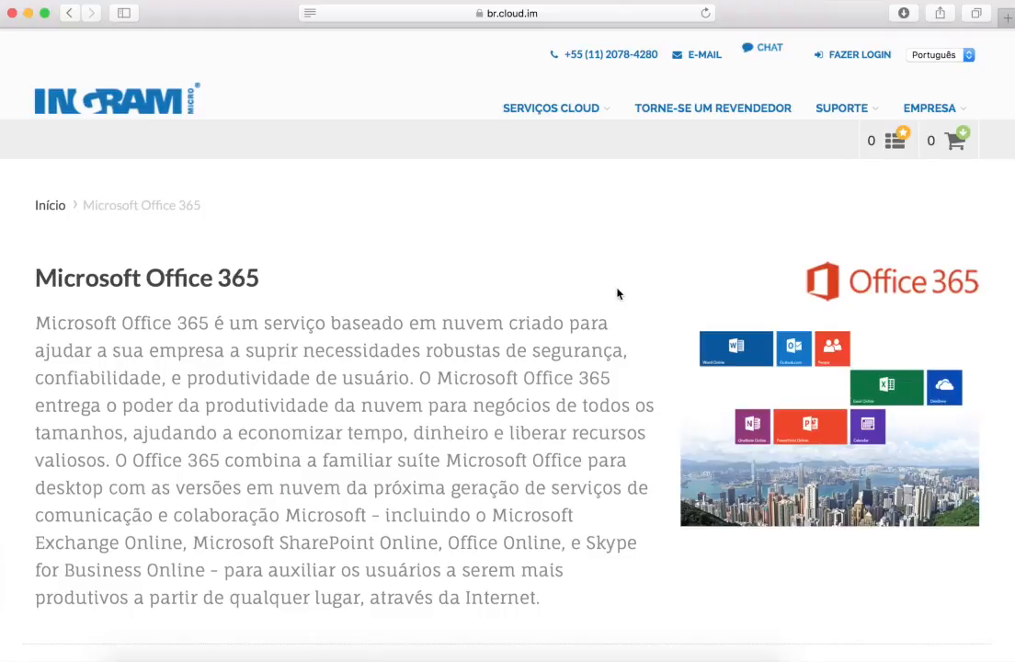
Browse the cloud services catalogue's categories, Aplicações de Negócio and Infrastructure
mouse_move(593, 112)
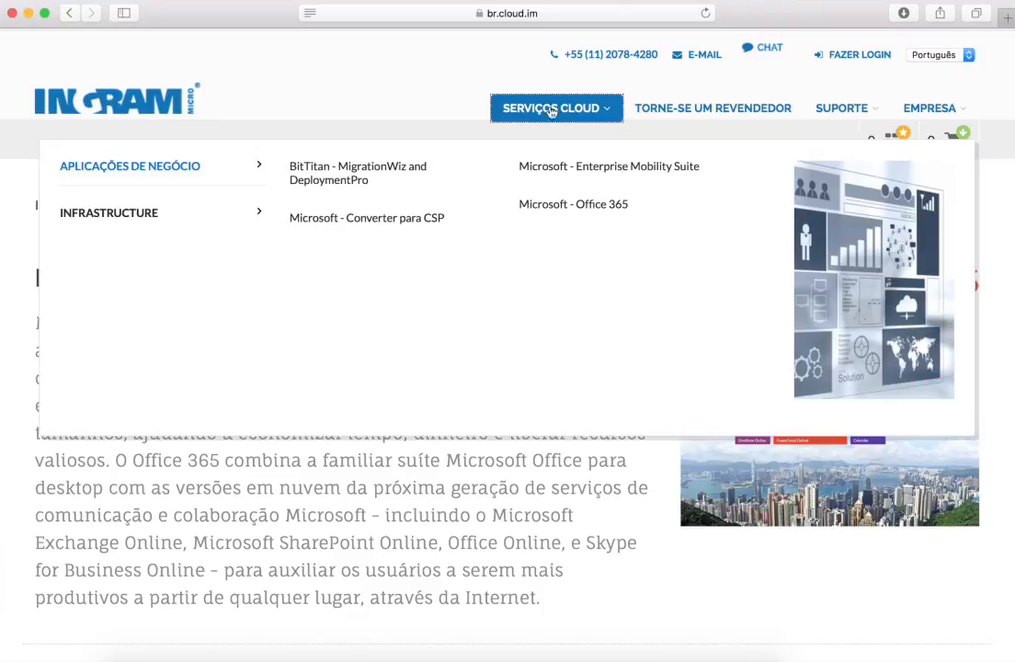
left_click(184, 171)
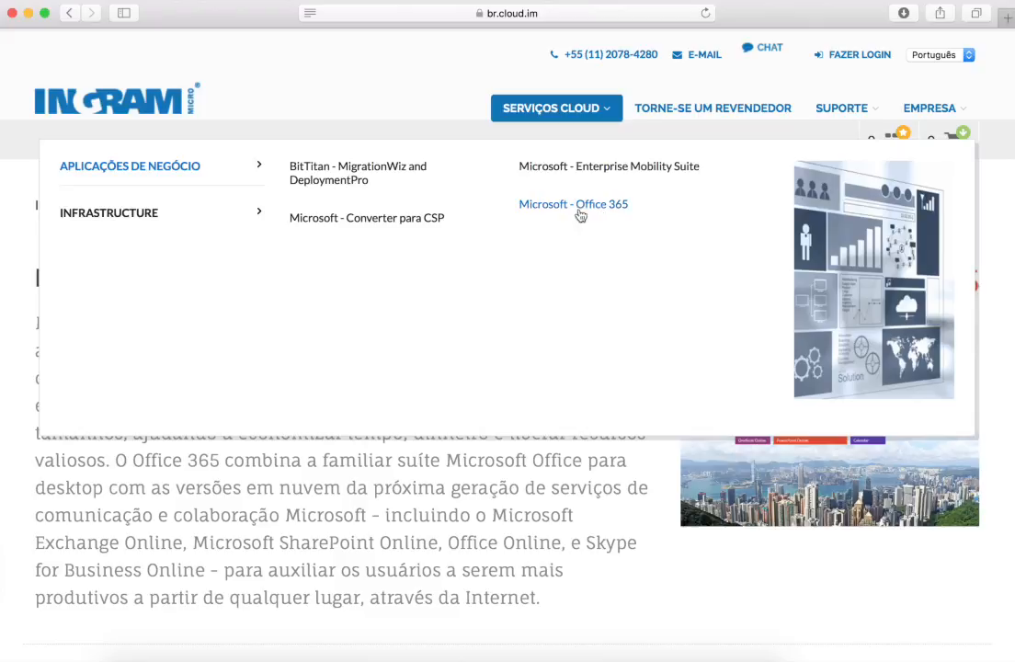
left_click(220, 173)
left_click(163, 217)
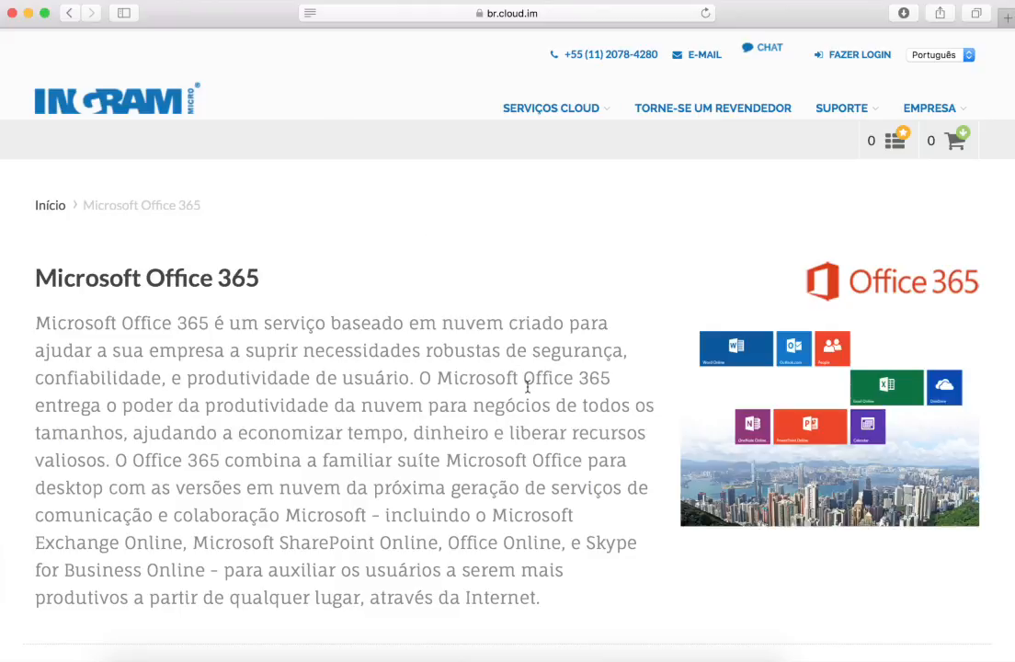
Log in to the reseller account with the prefilled credentials, starting from the Microsoft Office 365 - Cobrança Mensal offer
scroll(527, 387, "down", 5)
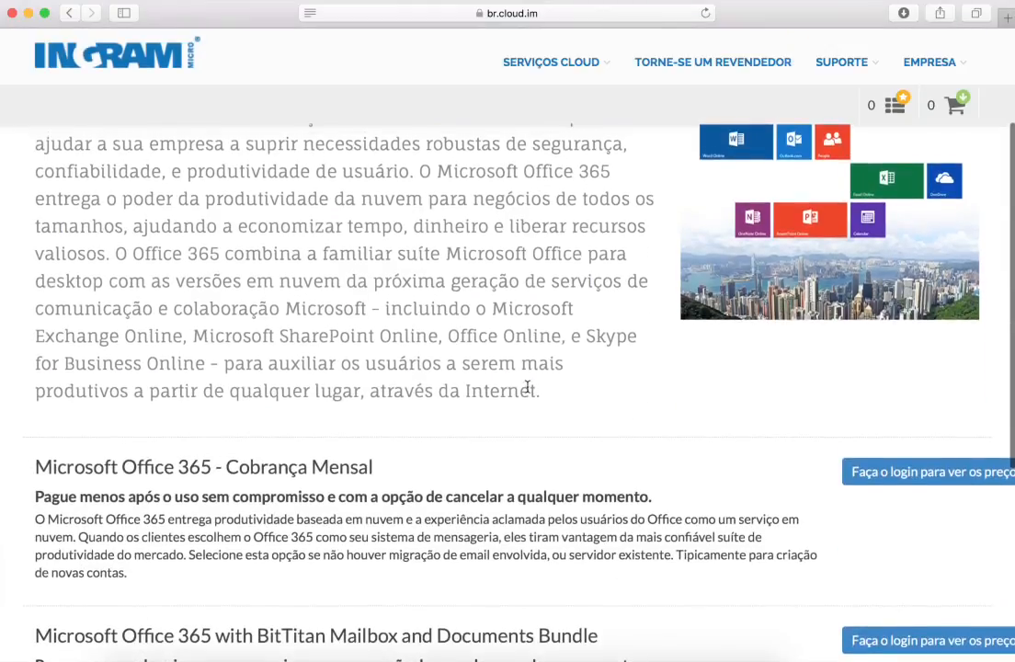
left_click(908, 474)
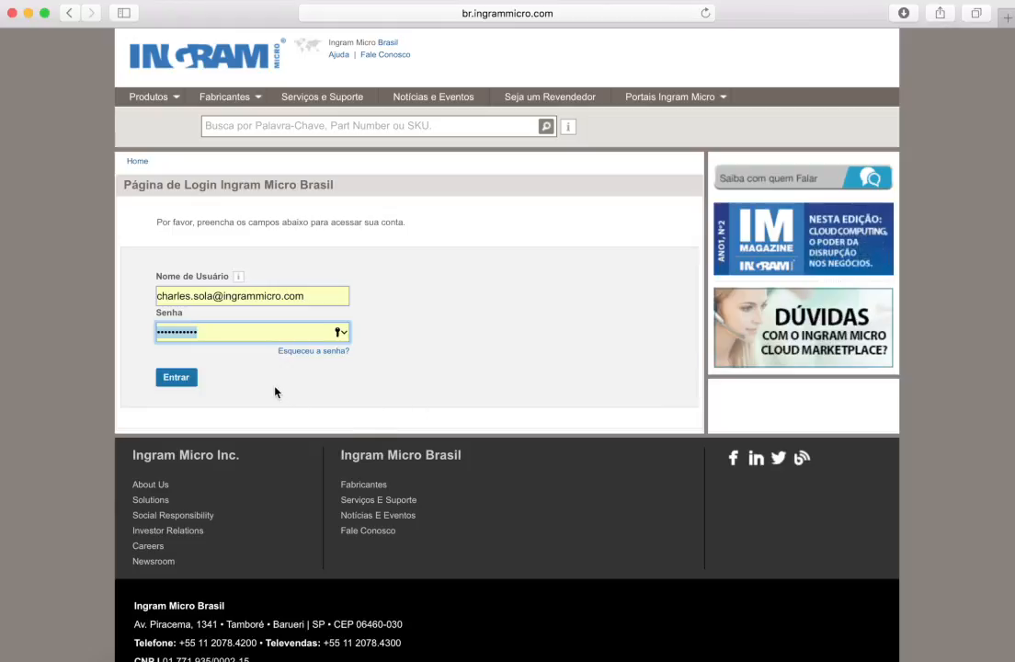
left_click(182, 380)
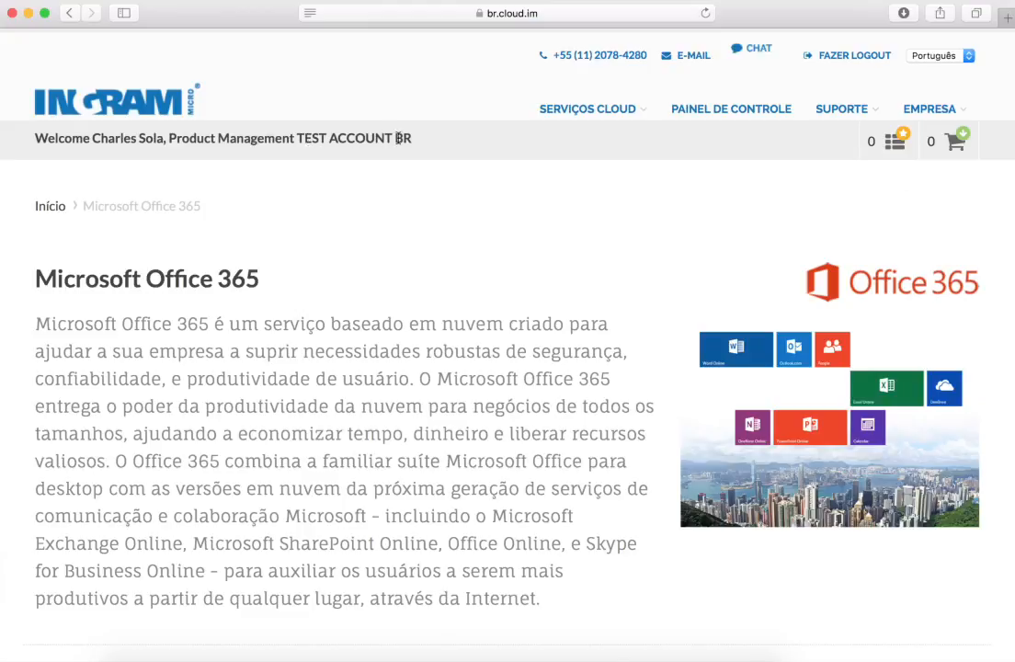
Check the account name in the welcome line and look over the selectable Office 365 offers
left_click_drag(169, 138, 412, 136)
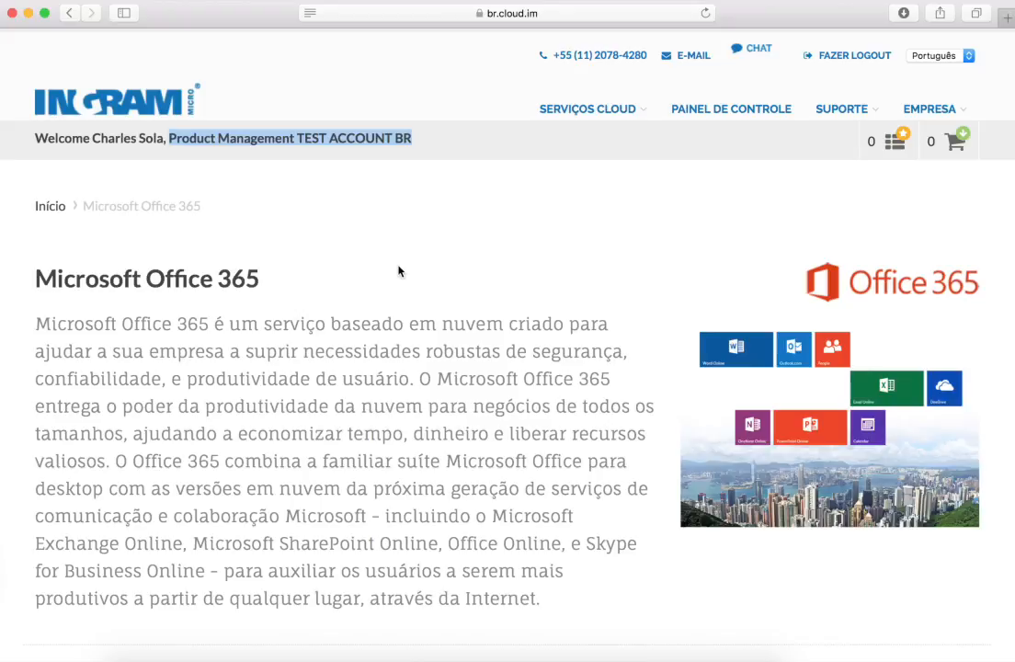
scroll(398, 270, "down", 5)
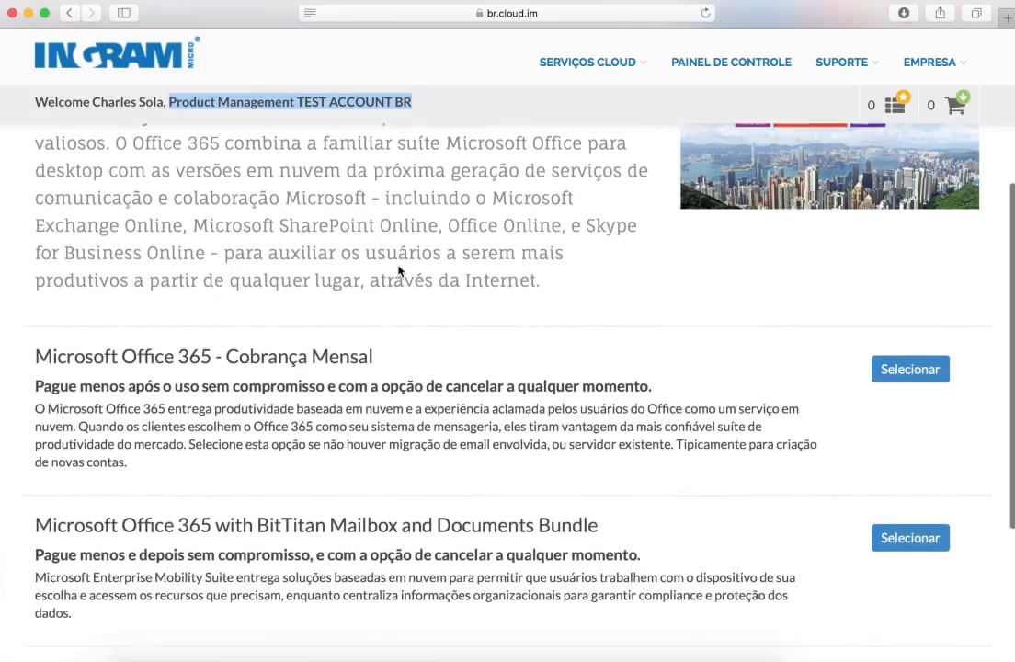
scroll(398, 271, "down", 5)
scroll(399, 271, "up", 8)
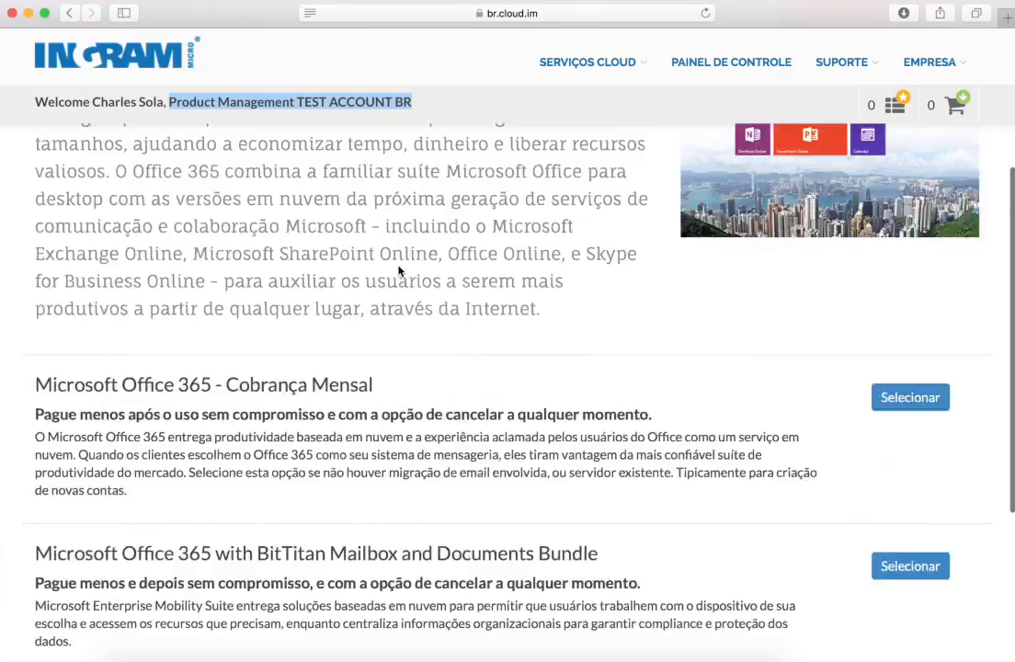
scroll(398, 270, "up", 3)
Open the Microsoft - Office 365 service, select the Microsoft Office 365 - Cobrança Mensal offer and continue past the CSP information
left_click(592, 118)
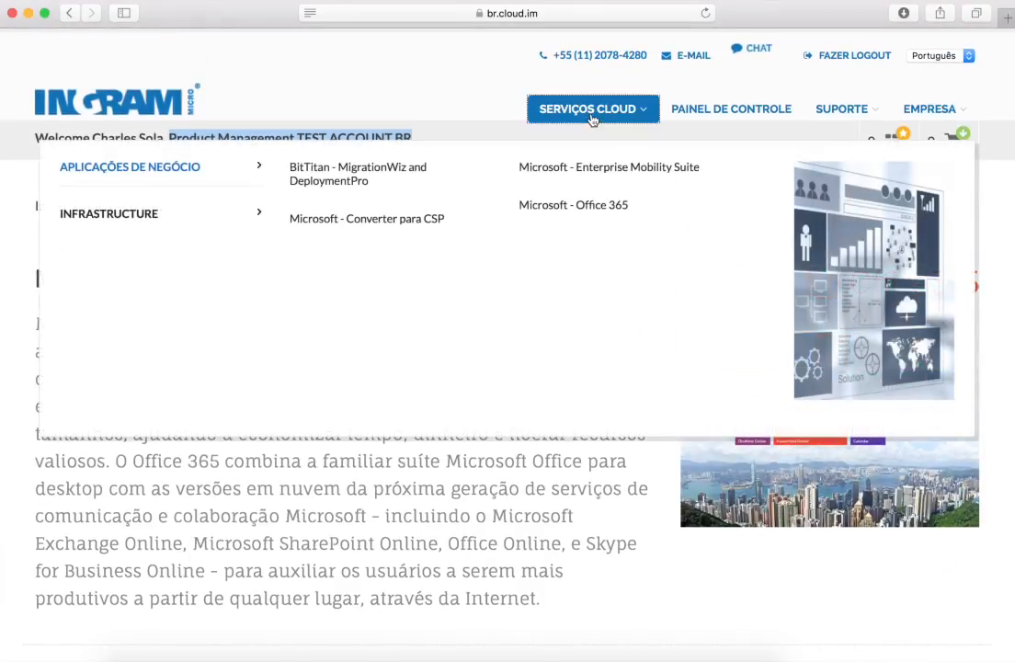
left_click(578, 208)
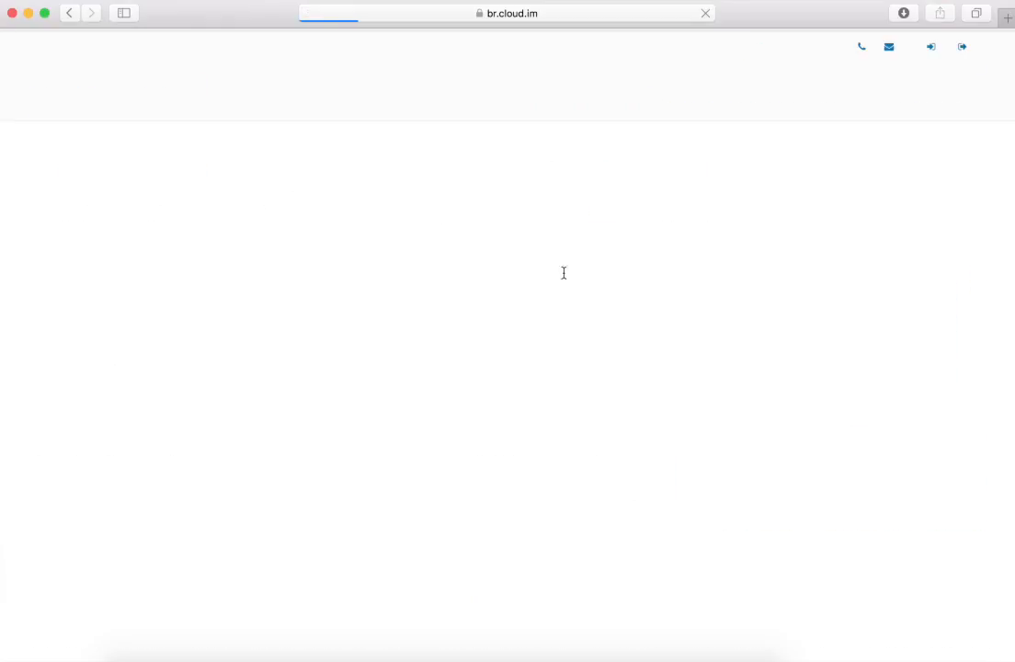
scroll(603, 433, "down", 5)
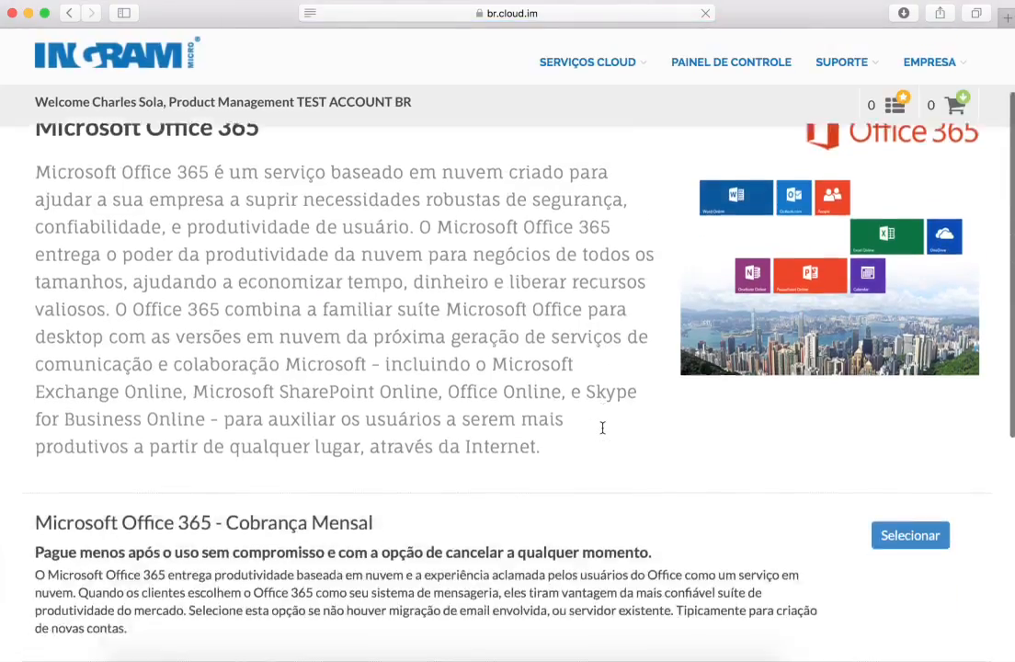
scroll(603, 434, "up", 1)
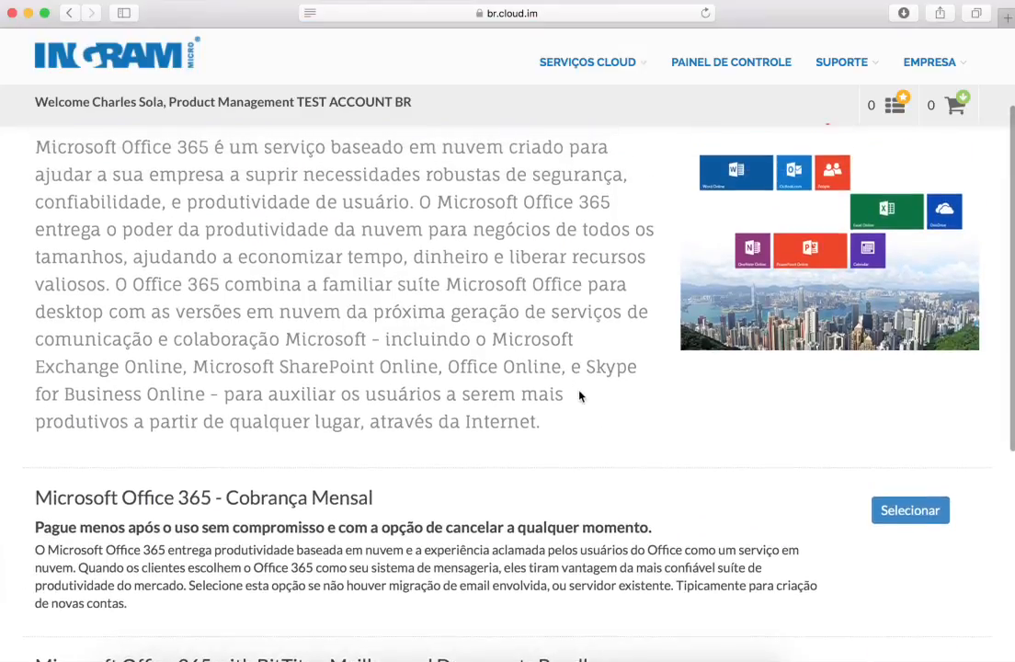
scroll(580, 396, "down", 3)
scroll(579, 391, "down", 1)
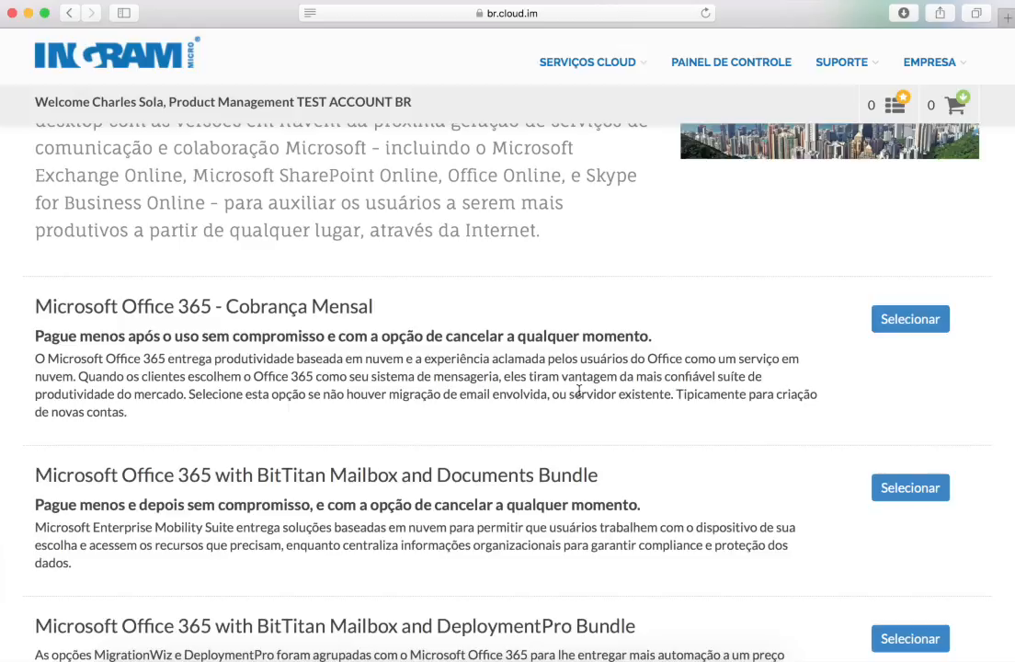
scroll(579, 393, "down", 3)
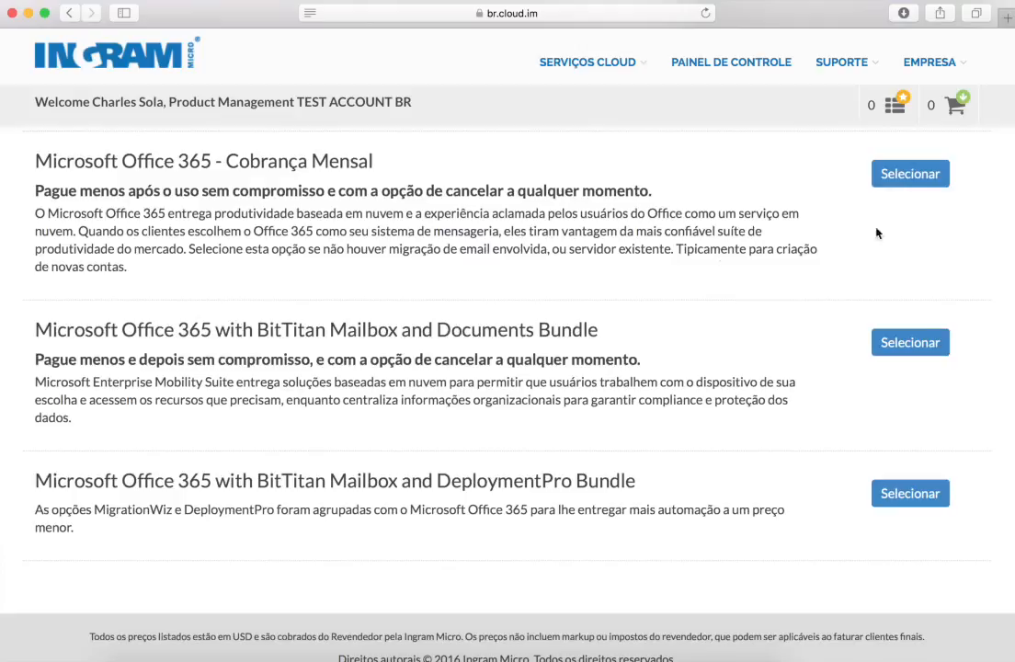
left_click(912, 179)
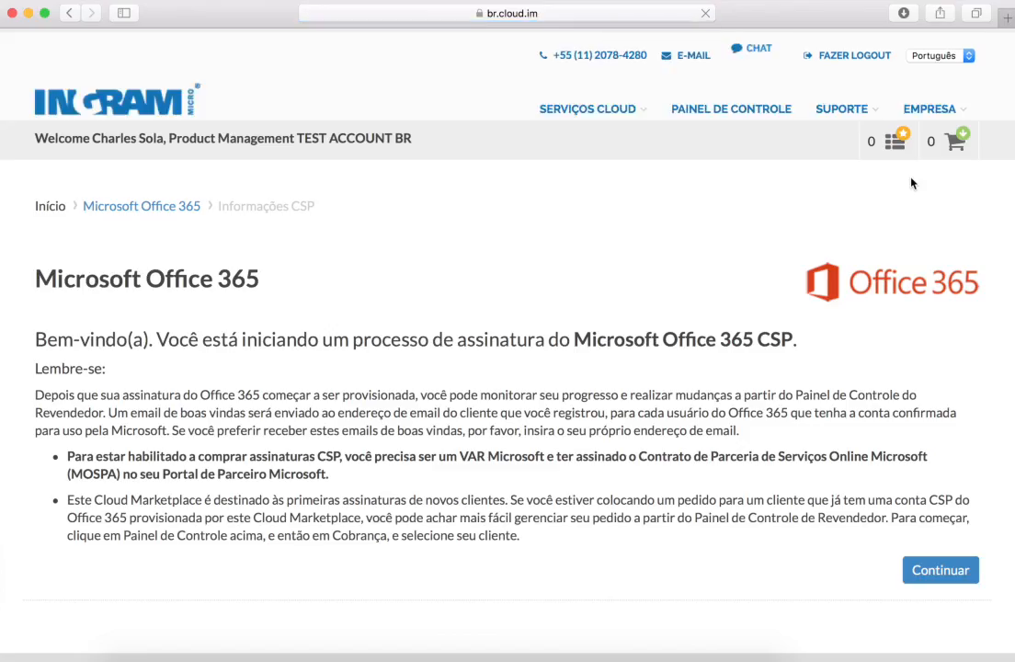
scroll(911, 183, "down", 2)
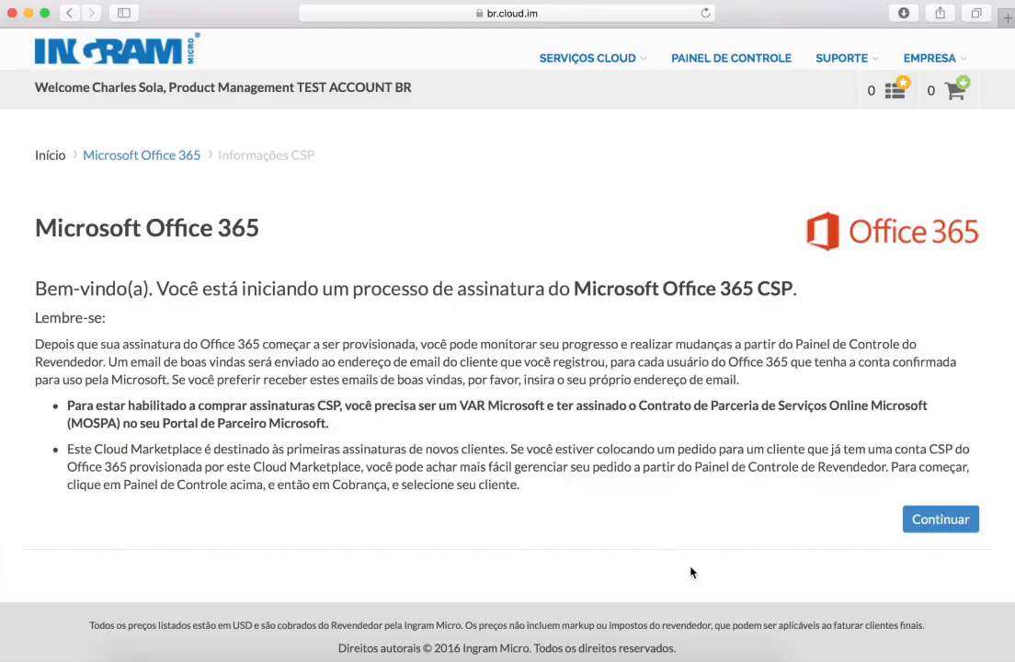
left_click(923, 519)
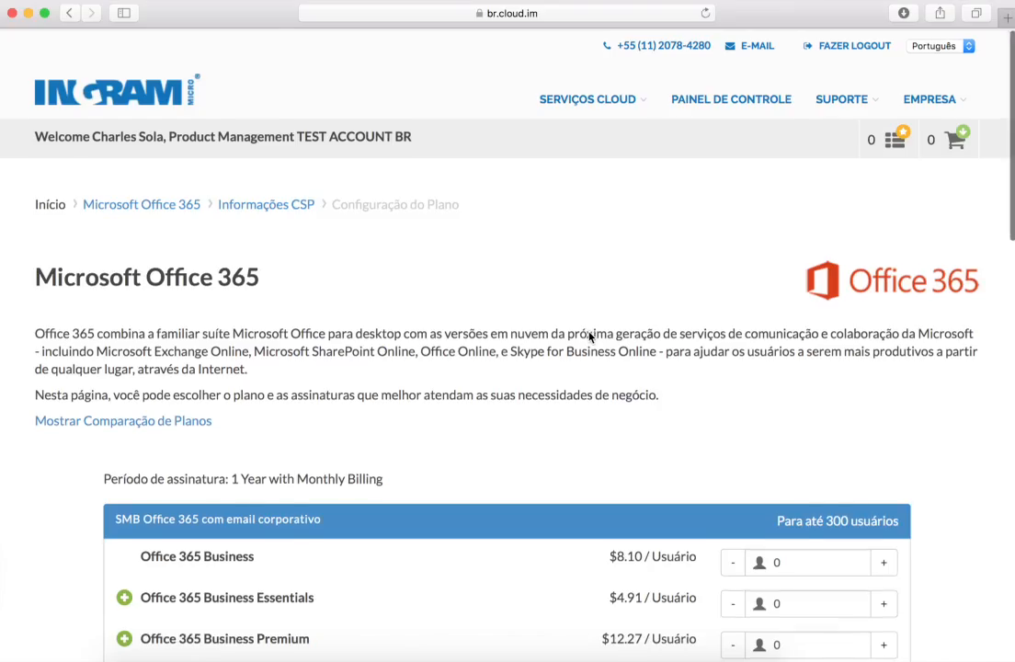
Examine the SMB and Enterprise Office 365 plans, their prices per user and their subscription limits
scroll(589, 337, "down", 3)
scroll(590, 337, "down", 1)
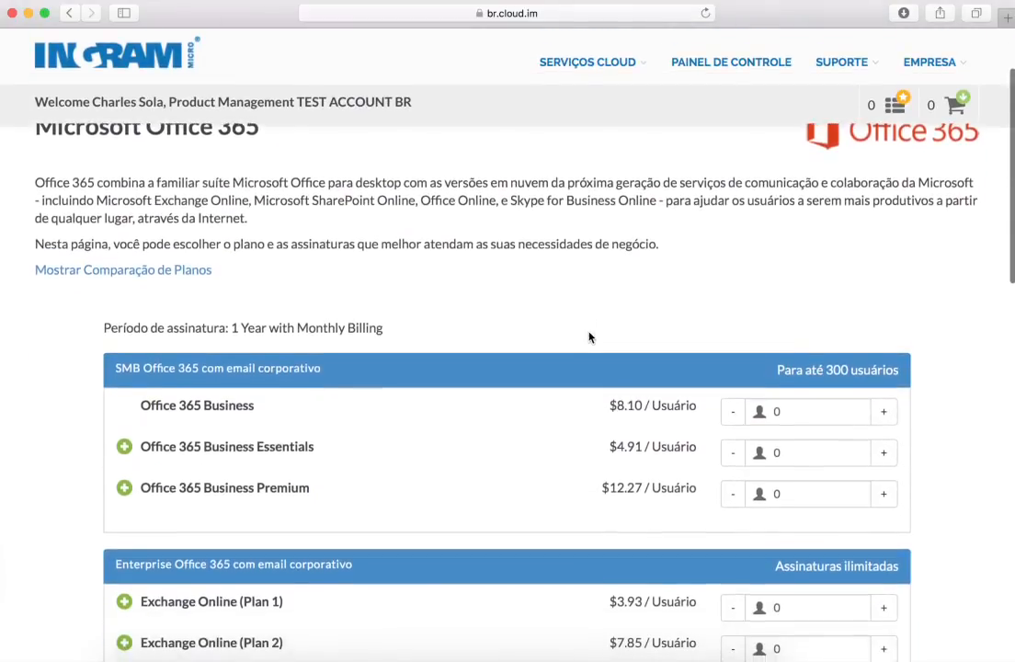
scroll(590, 337, "down", 2)
scroll(590, 337, "down", 3)
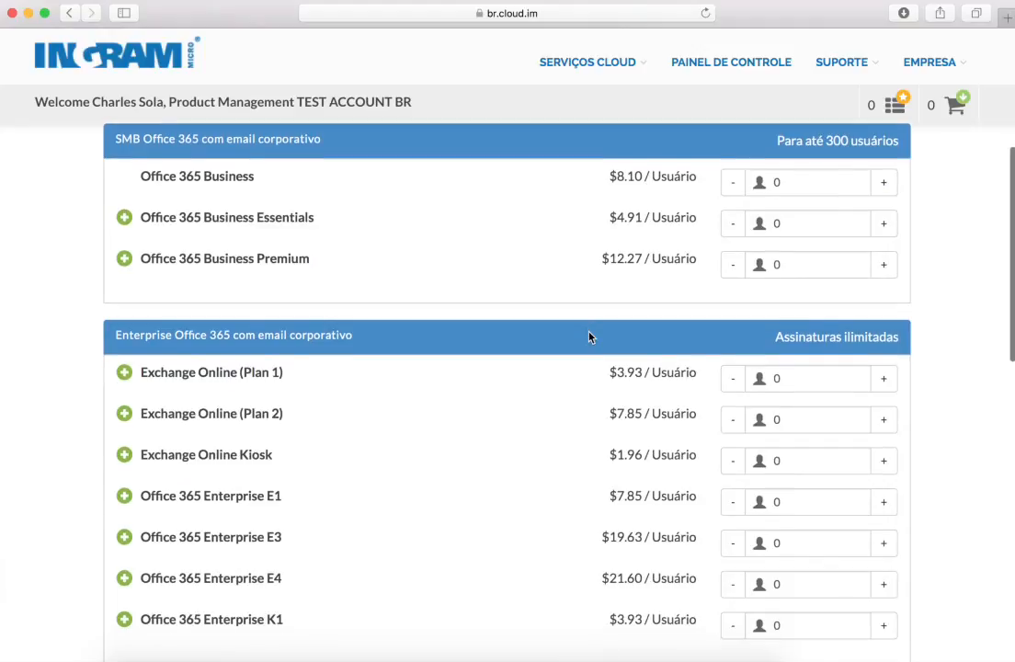
scroll(589, 337, "down", 1)
scroll(589, 337, "up", 1)
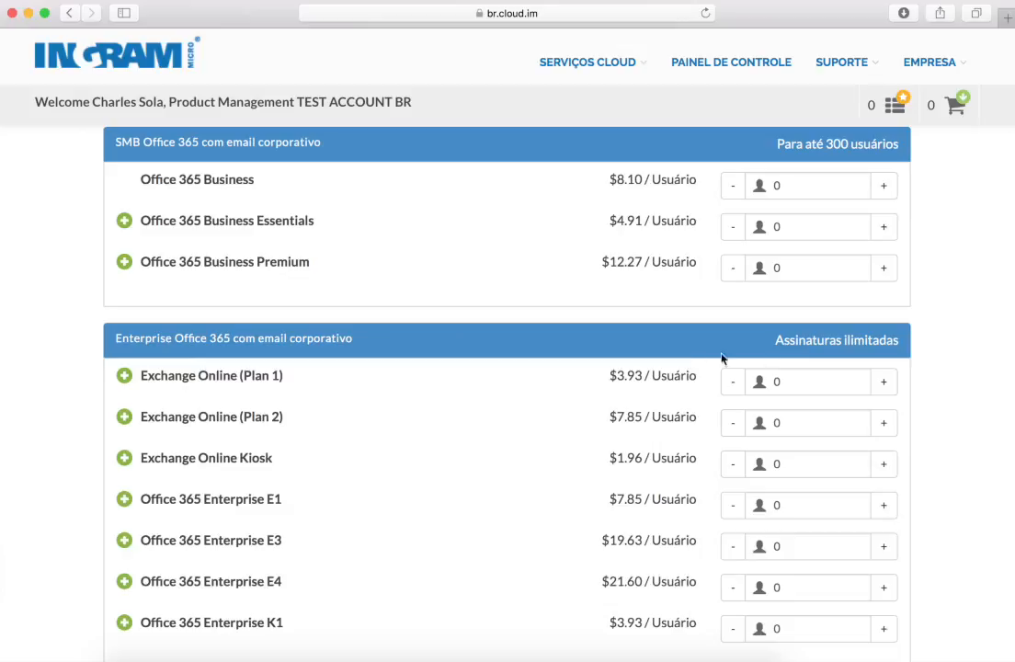
scroll(503, 367, "down", 4)
scroll(503, 370, "up", 4)
Set the Office 365 Business plan to 1 user
left_click(885, 187)
left_click(787, 188)
left_click(505, 245)
Inspect the add-ons offered under Office 365 Business Essentials and look through the remaining enterprise and collaboration plans
left_click(124, 223)
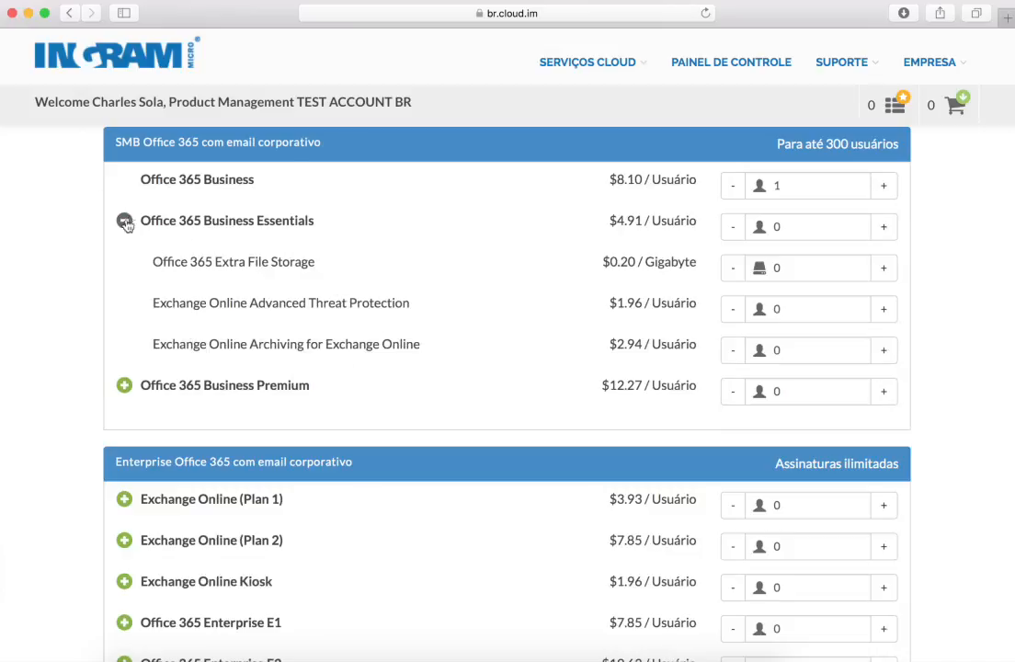
left_click(125, 227)
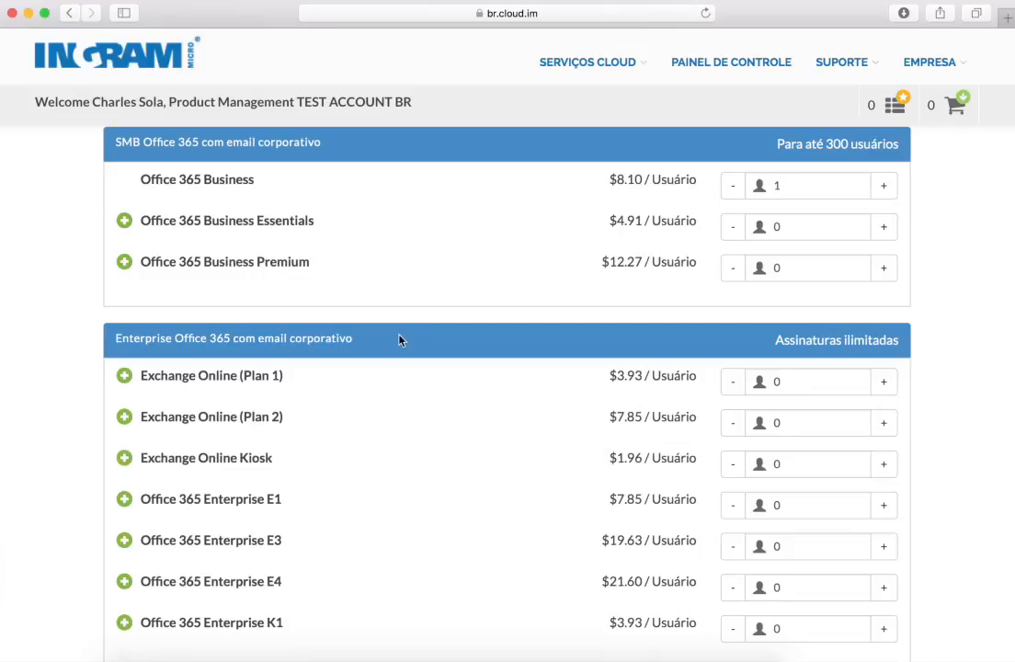
scroll(400, 340, "down", 3)
scroll(399, 340, "down", 10)
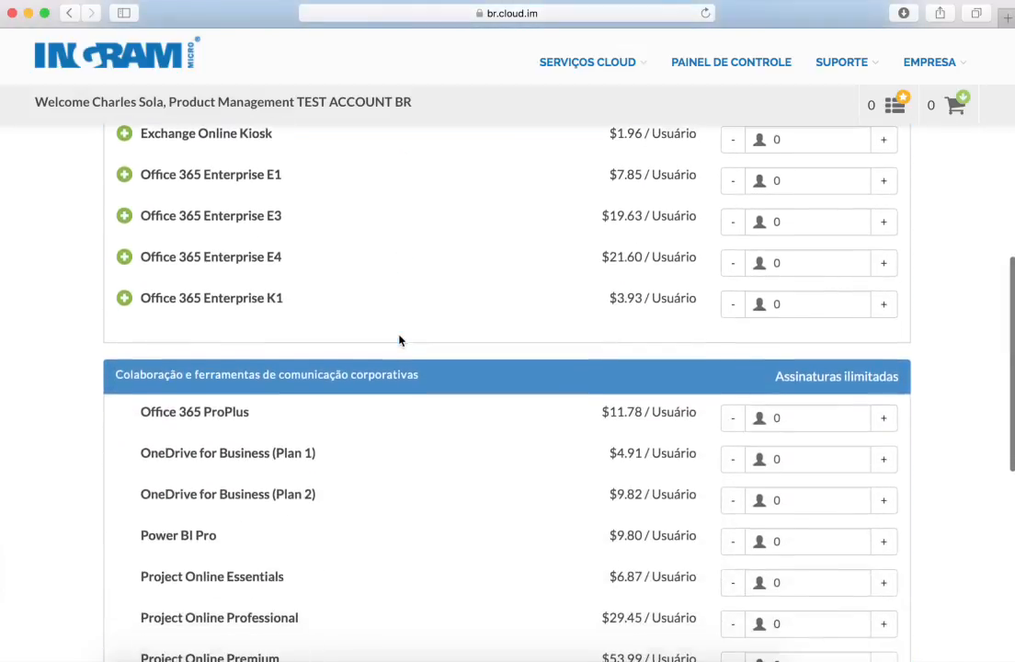
scroll(399, 340, "down", 5)
scroll(399, 341, "up", 15)
scroll(399, 340, "up", 2)
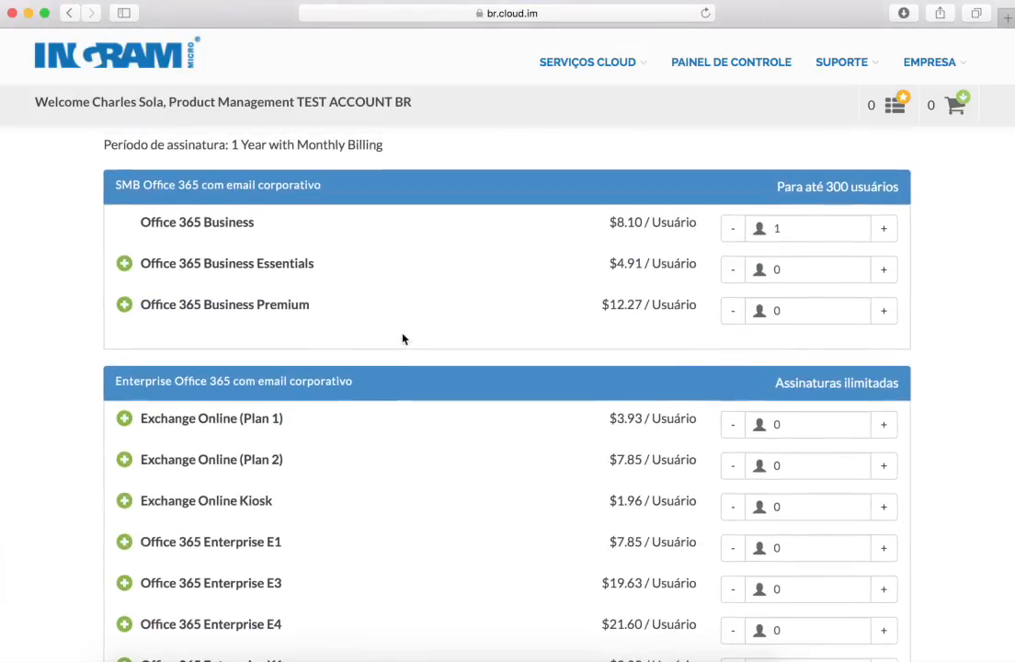
Raise the Office 365 Business user quantity further and continue from the plan configuration to the recommended services
double_click(883, 229)
double_click(884, 229)
double_click(883, 229)
double_click(883, 229)
left_click(884, 229)
scroll(487, 340, "down", 10)
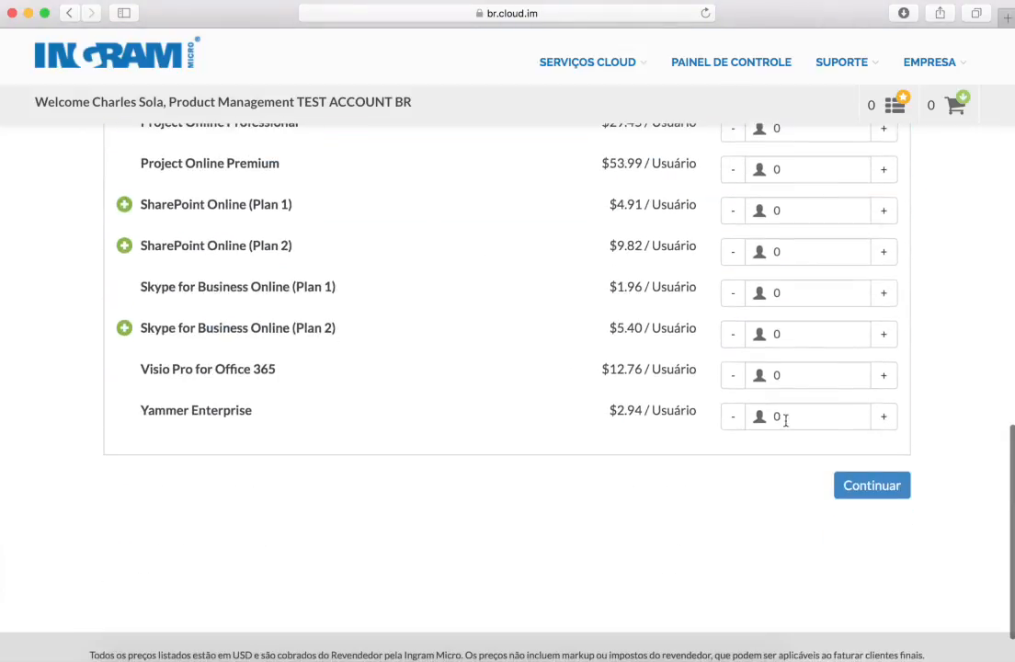
left_click(862, 484)
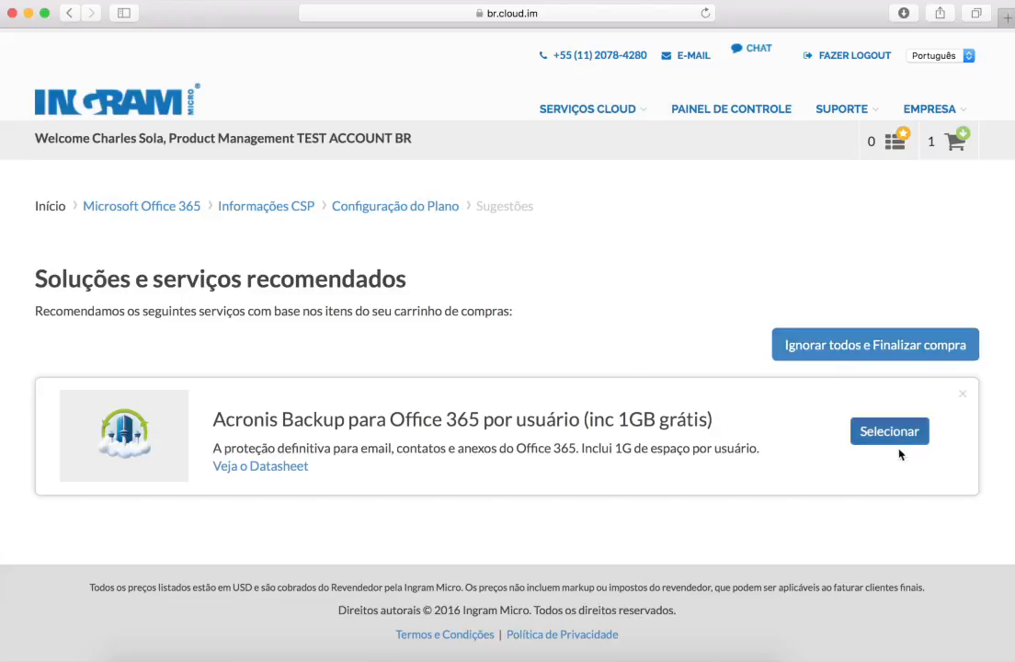
Skip all recommended services to reach the cart, and hide the suggested final price column
left_click(859, 346)
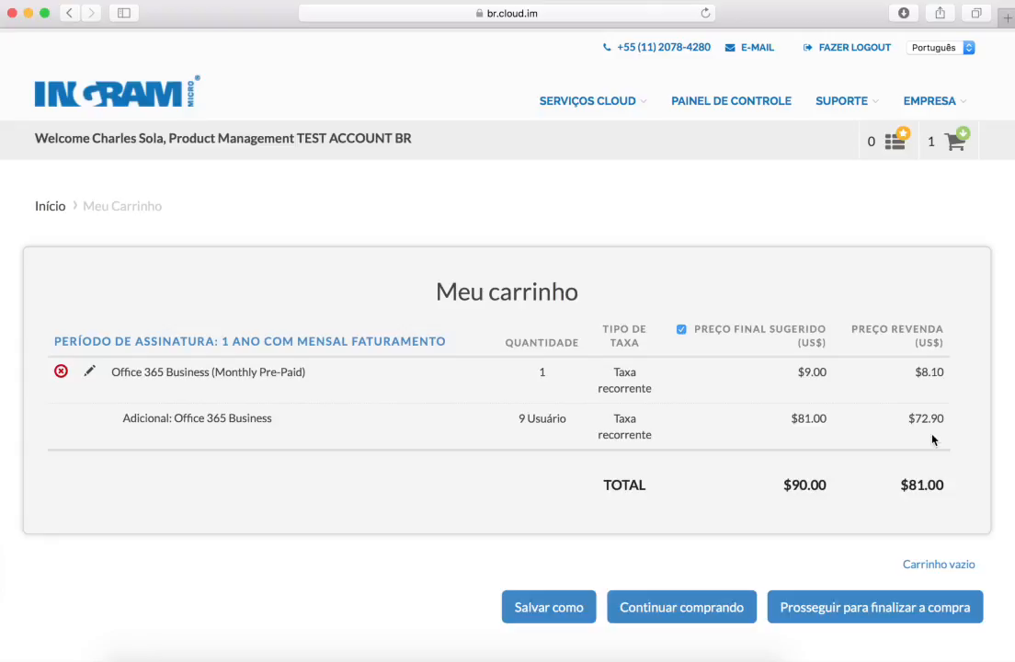
left_click(682, 329)
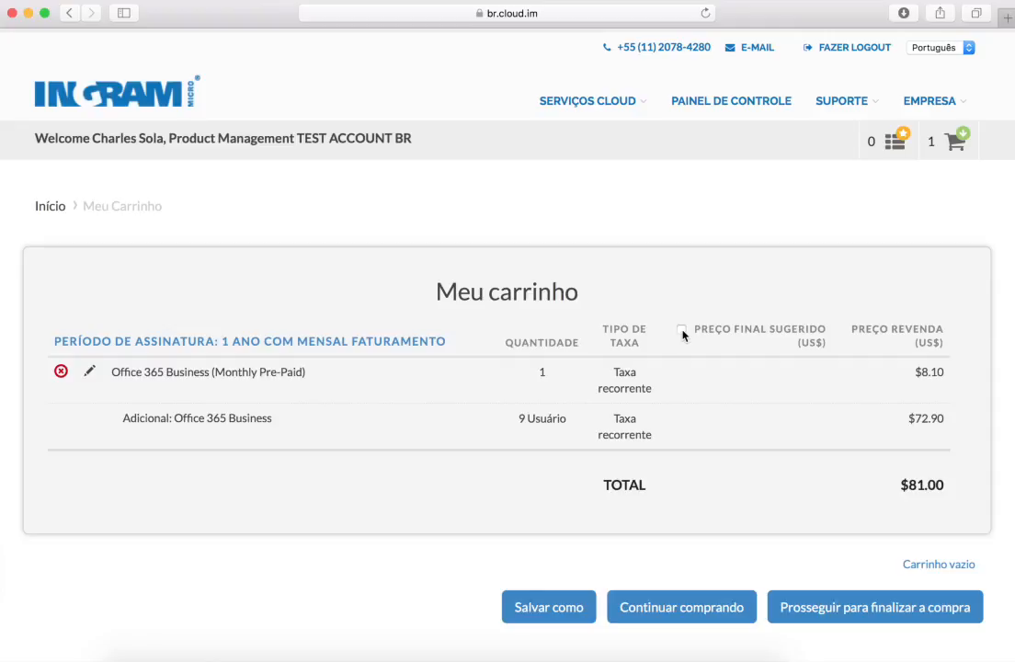
Continue shopping from the cart and open the Acronis Backup Cloud product among the infrastructure services
left_click(686, 607)
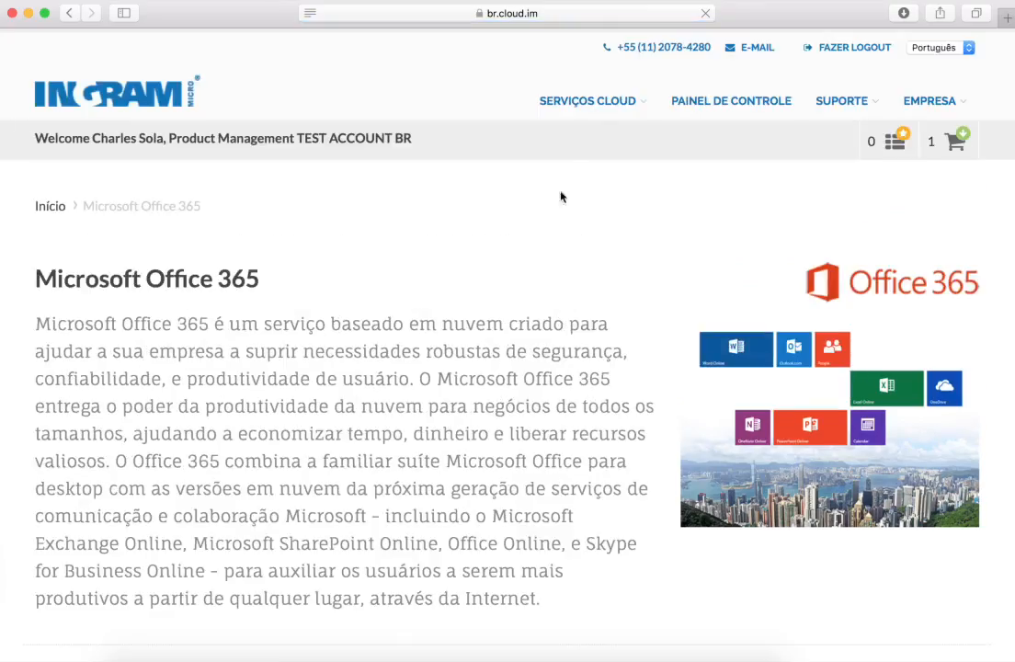
mouse_move(616, 105)
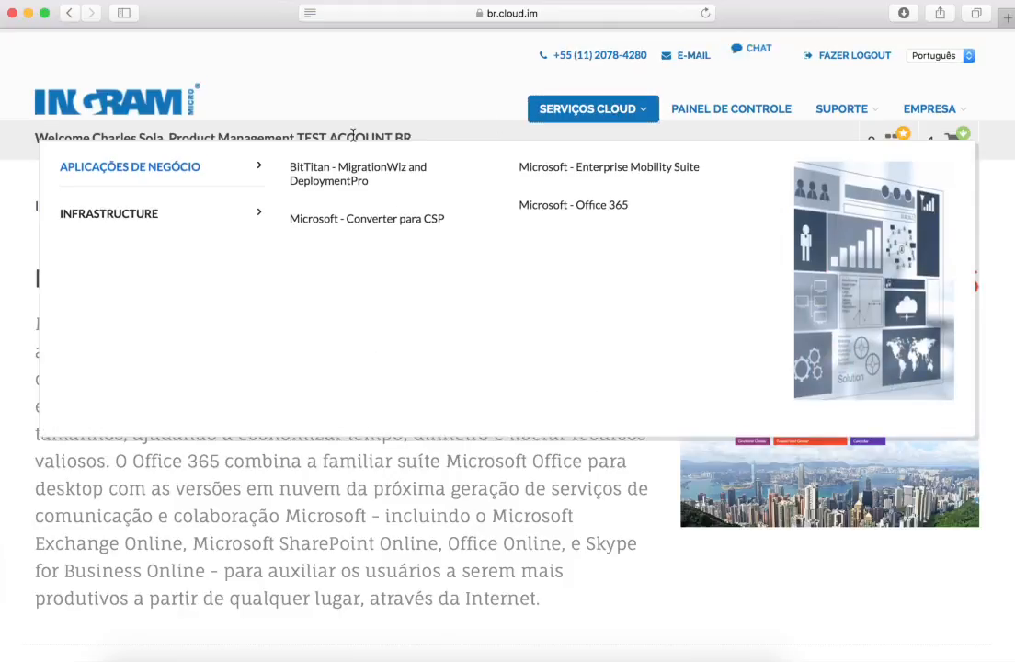
left_click(200, 214)
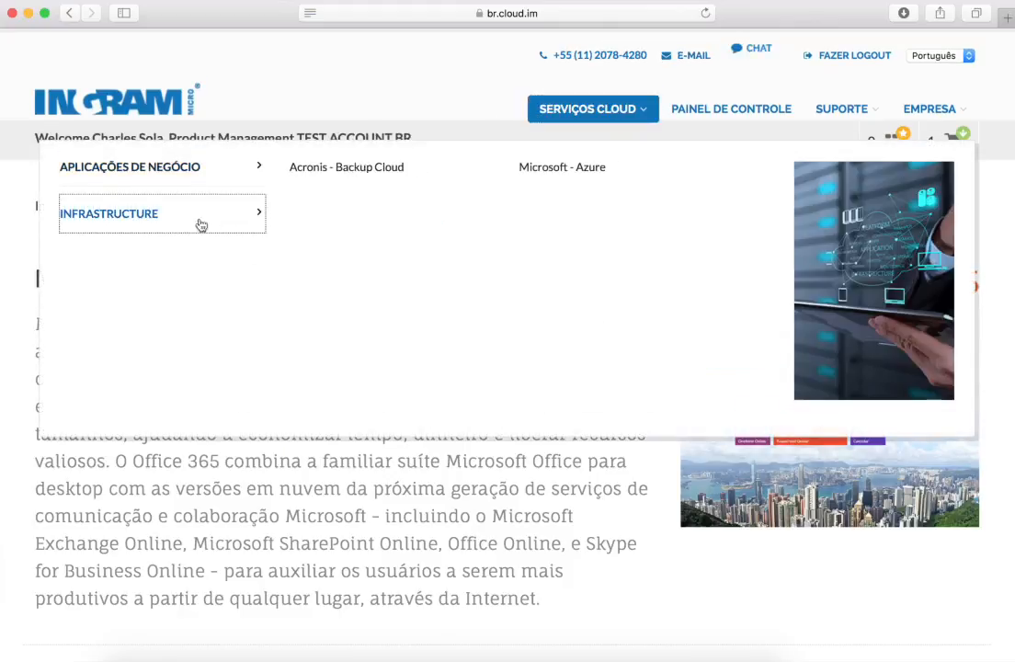
left_click(334, 173)
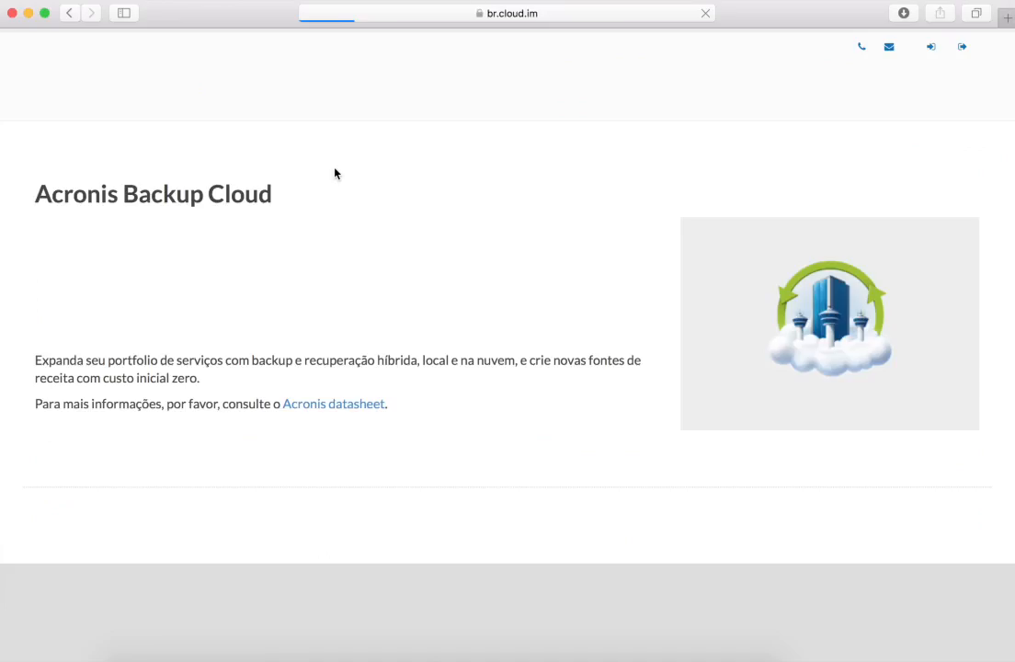
Examine the Acronis backup plans, comparing the trial, per-user Office 365, pay-as-you-go and fixed storage options and their monthly prices
scroll(486, 269, "down", 5)
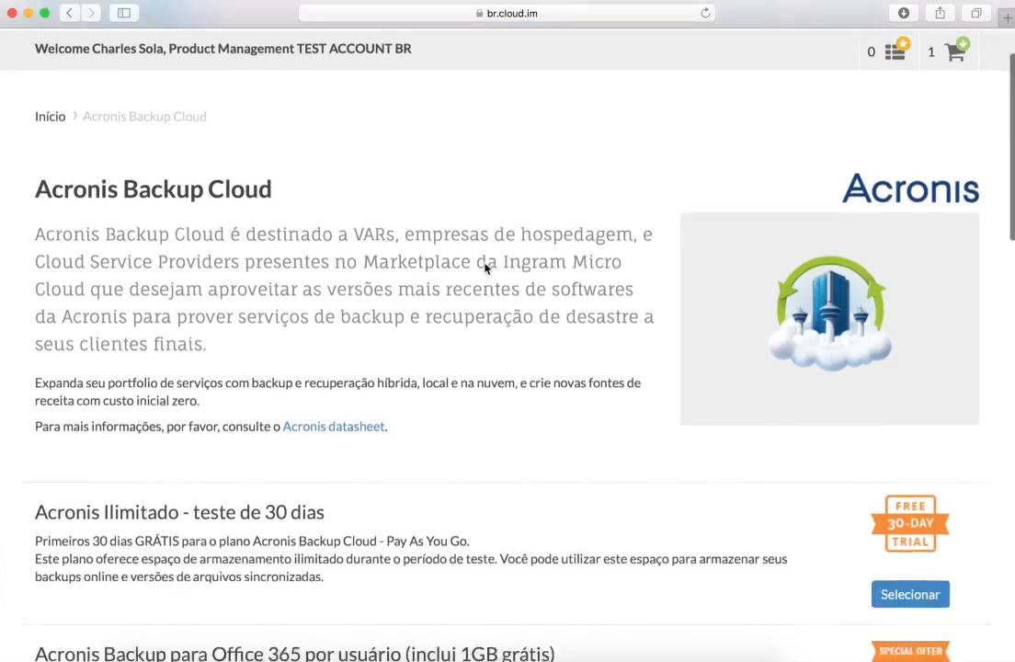
scroll(486, 268, "down", 3)
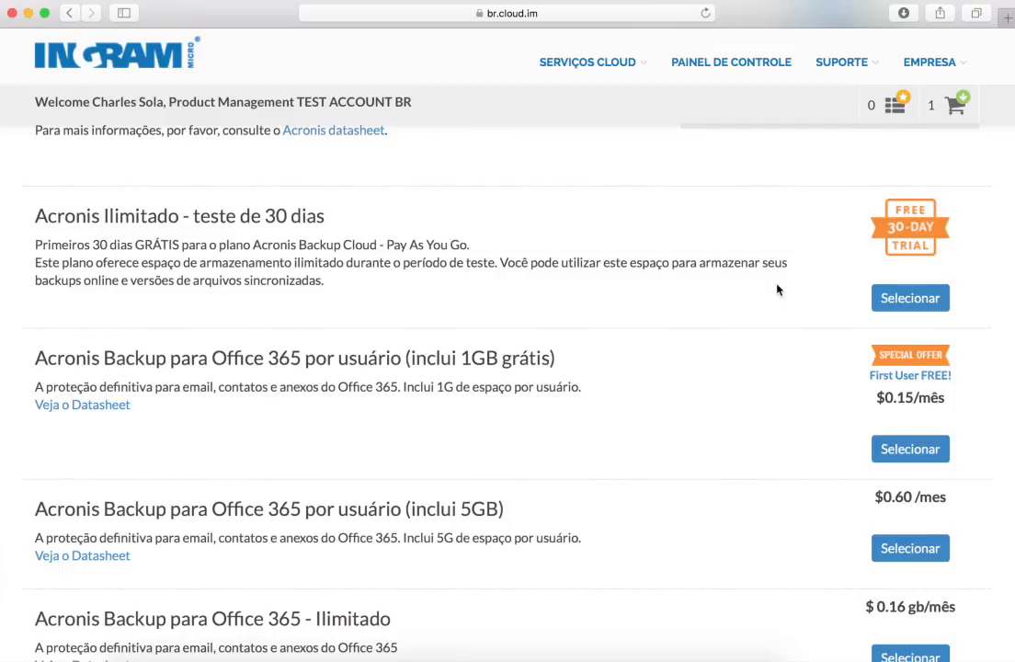
scroll(777, 290, "down", 1)
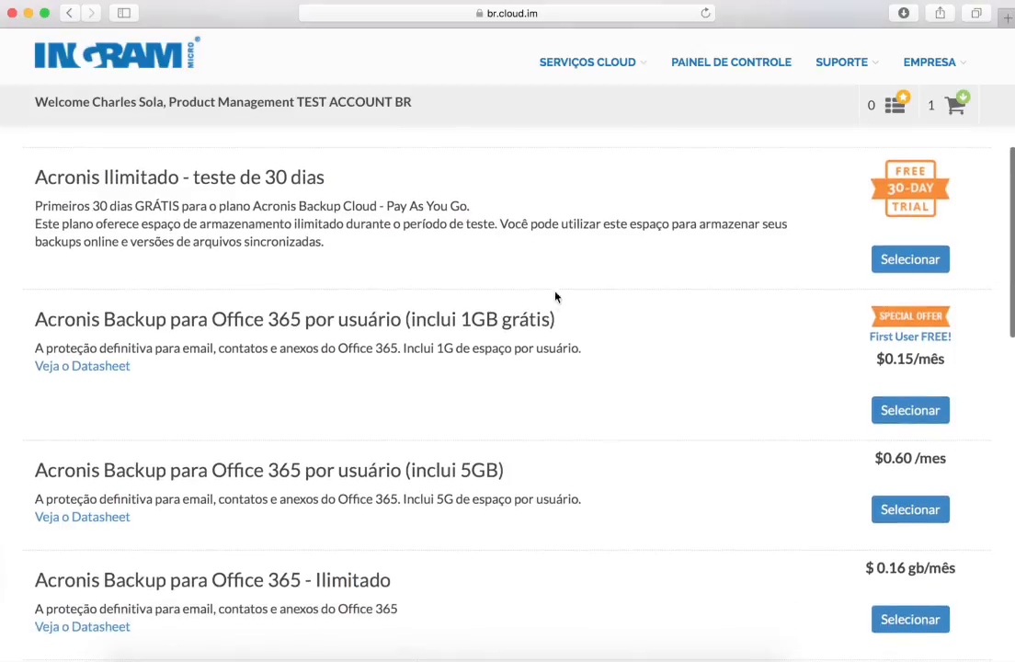
scroll(563, 323, "down", 2)
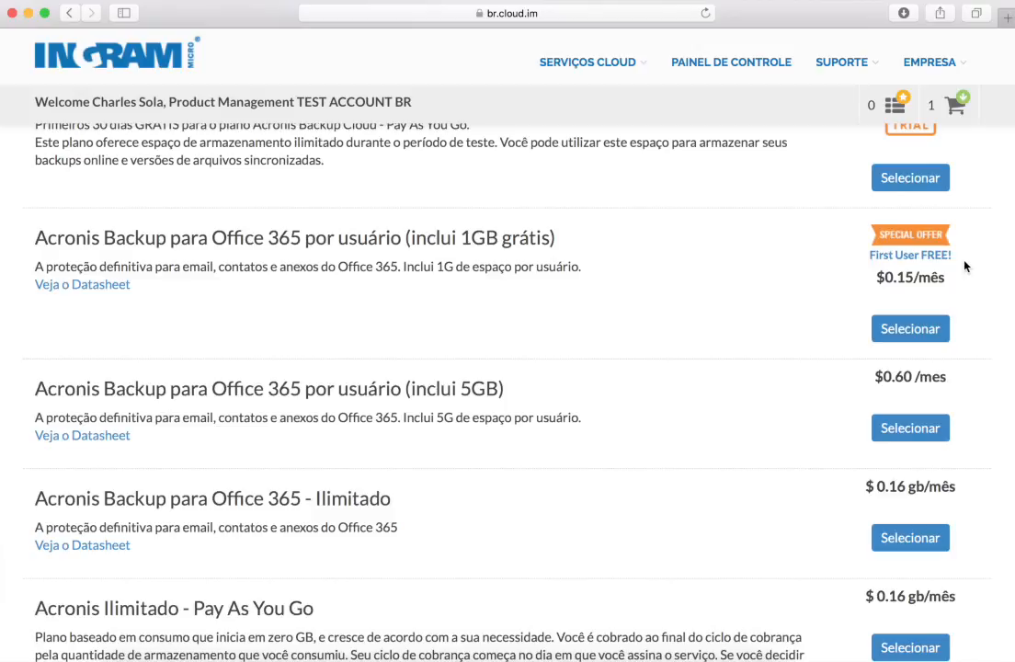
scroll(659, 259, "down", 2)
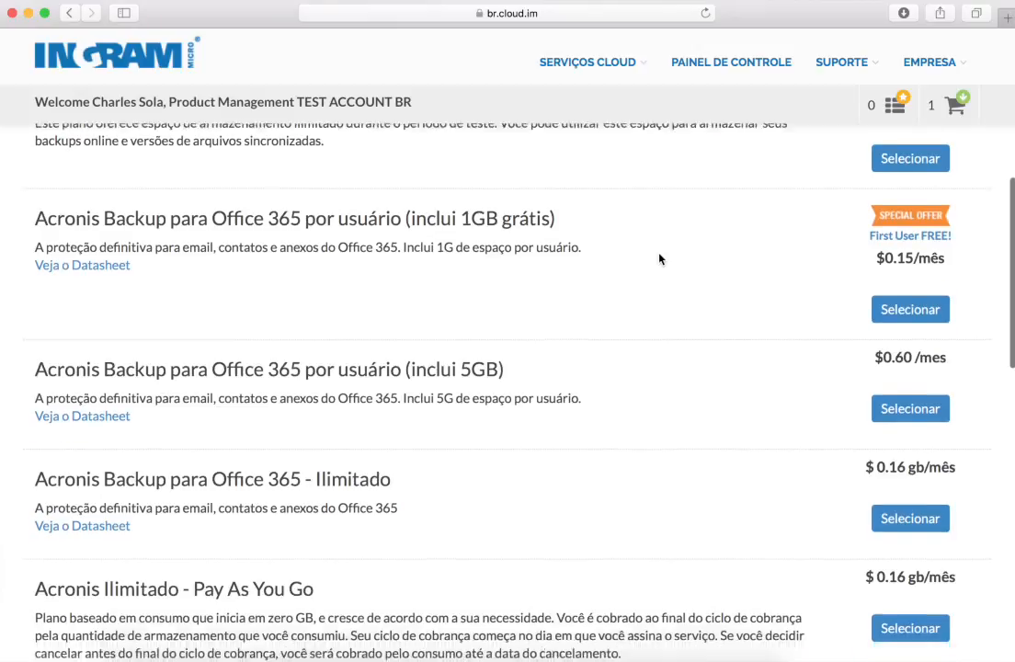
scroll(659, 259, "down", 4)
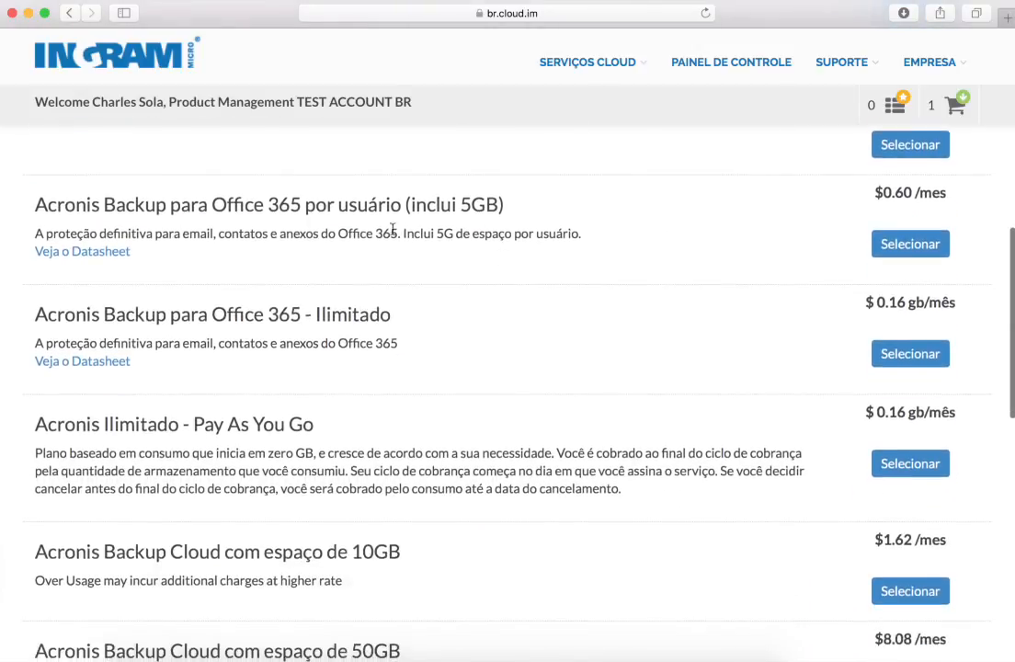
scroll(473, 238, "down", 2)
scroll(473, 241, "down", 3)
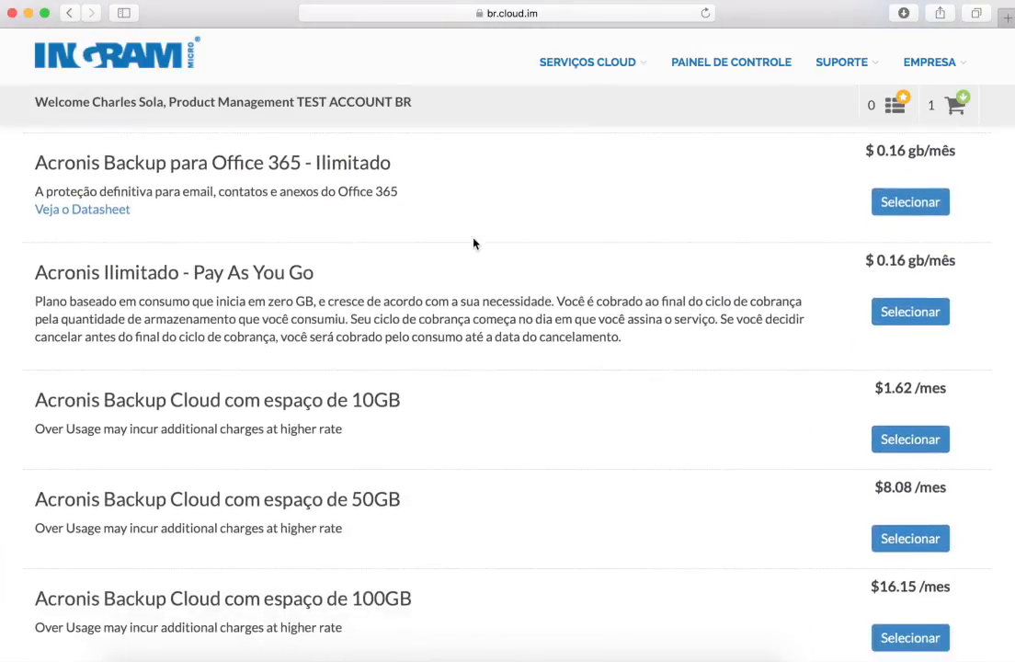
scroll(473, 243, "down", 7)
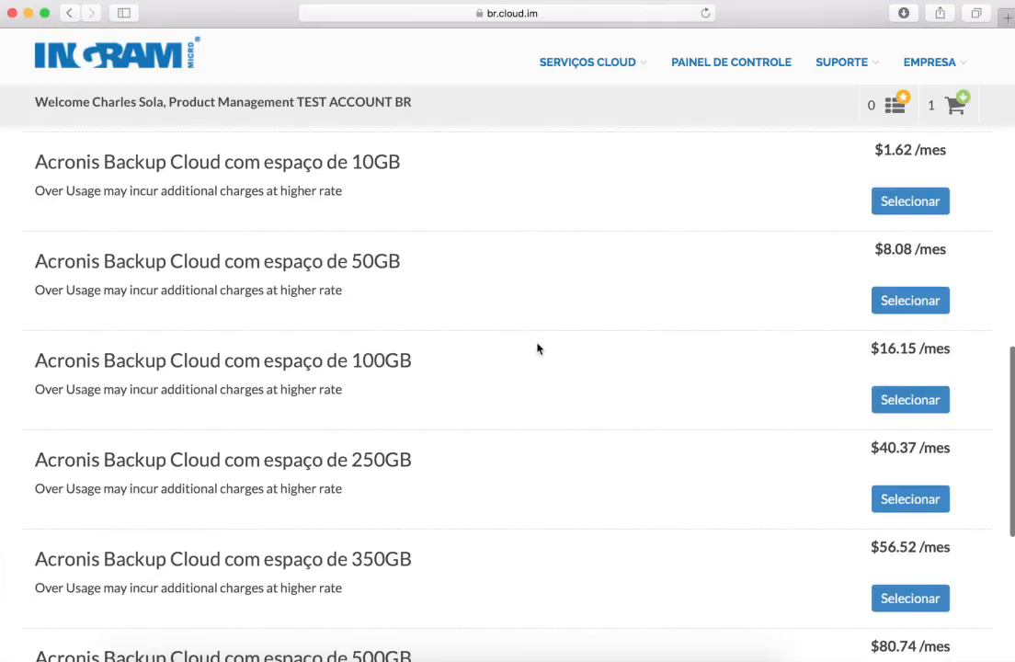
scroll(538, 348, "down", 5)
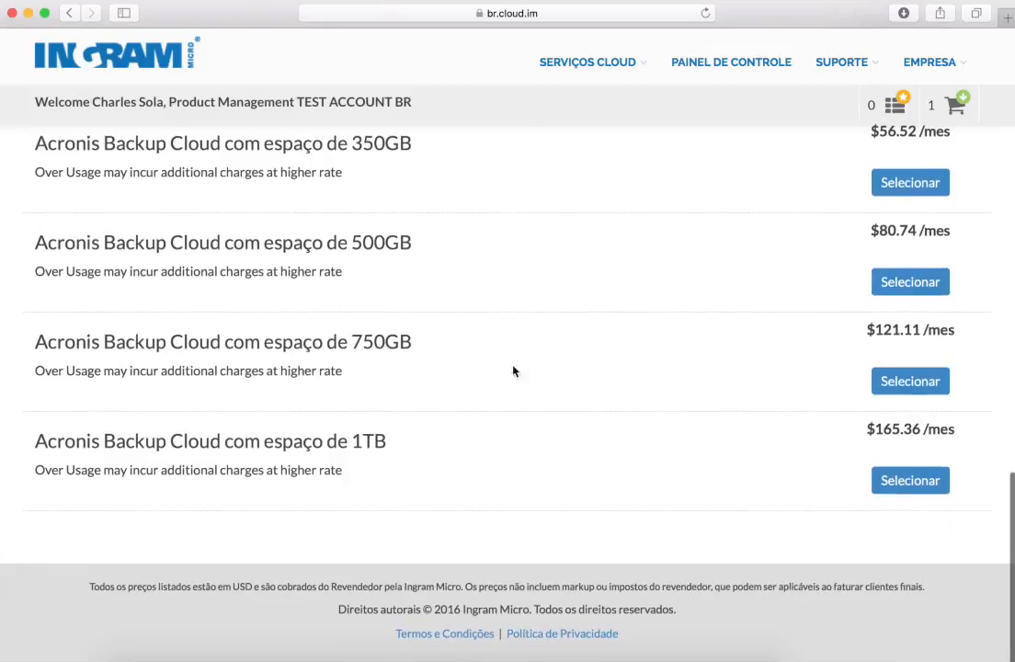
scroll(615, 379, "up", 4)
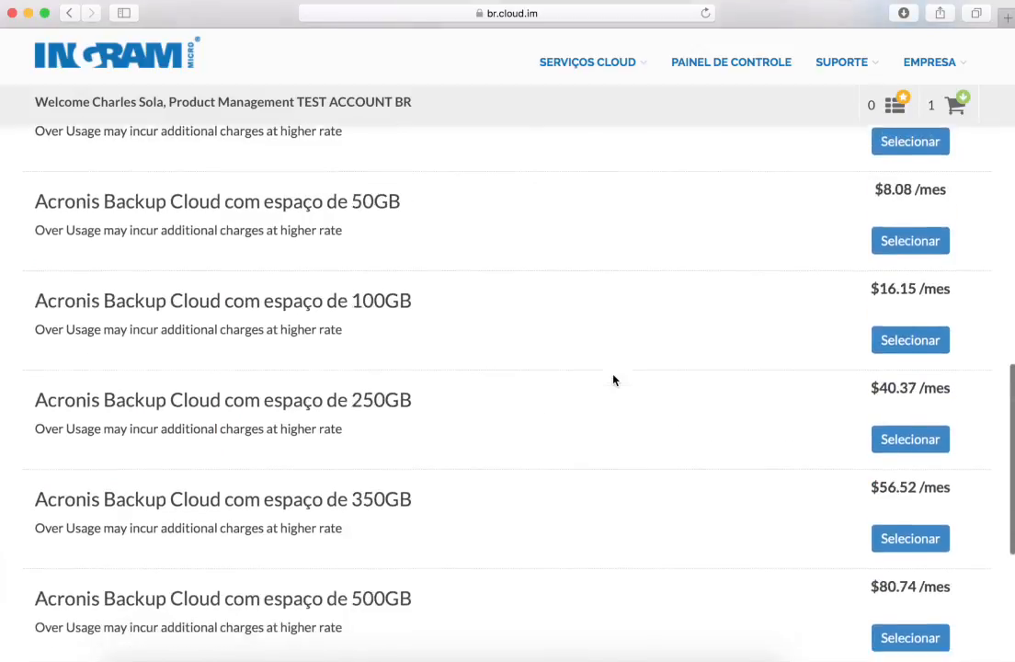
scroll(614, 380, "up", 1)
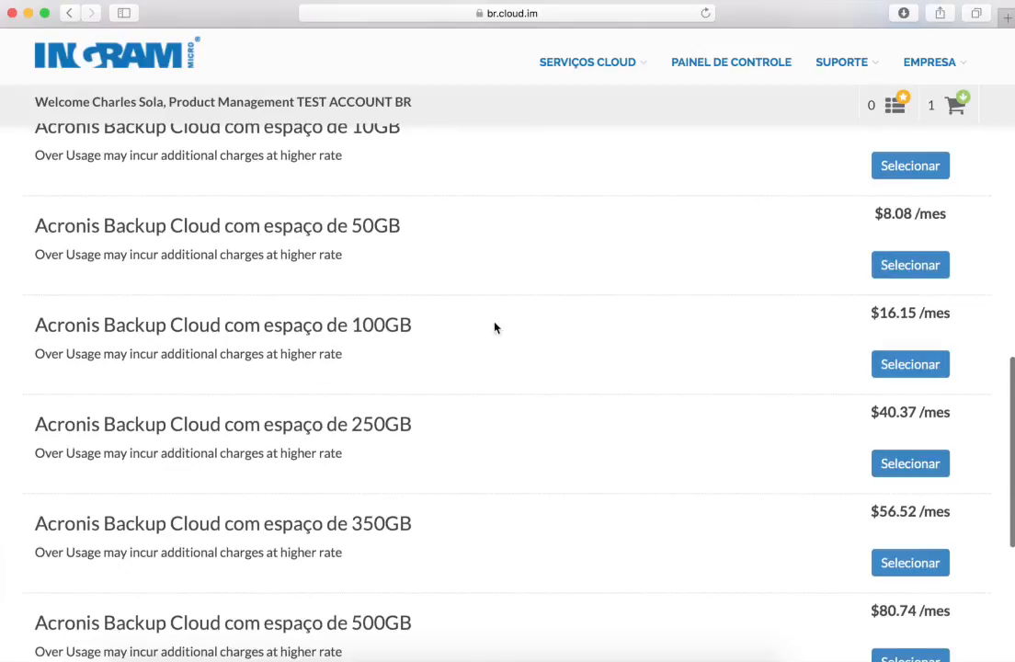
scroll(809, 368, "up", 7)
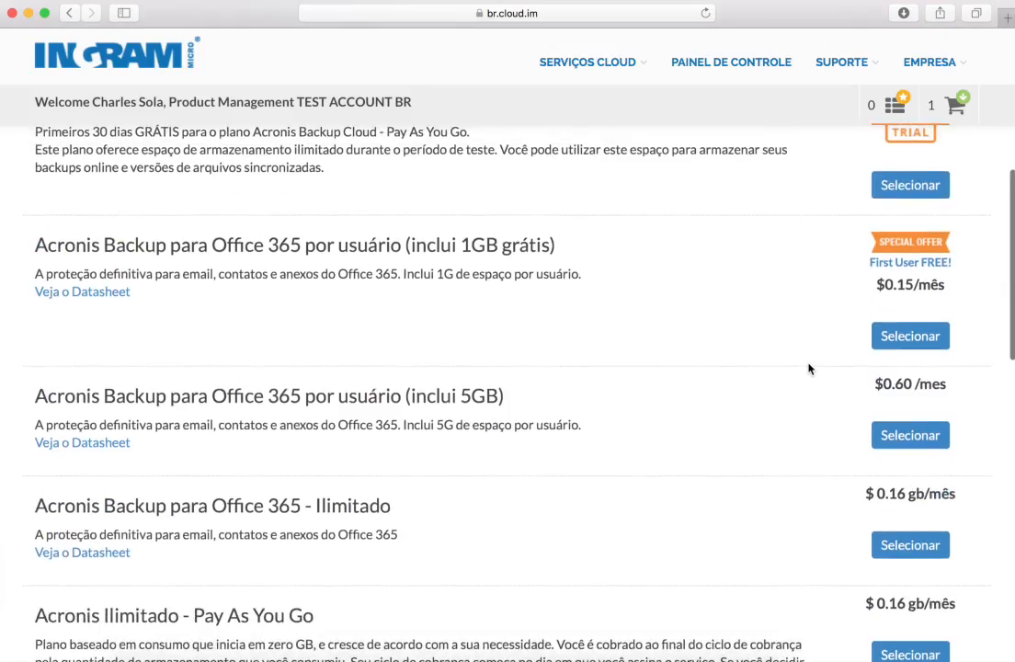
scroll(810, 368, "down", 1)
scroll(809, 369, "up", 1)
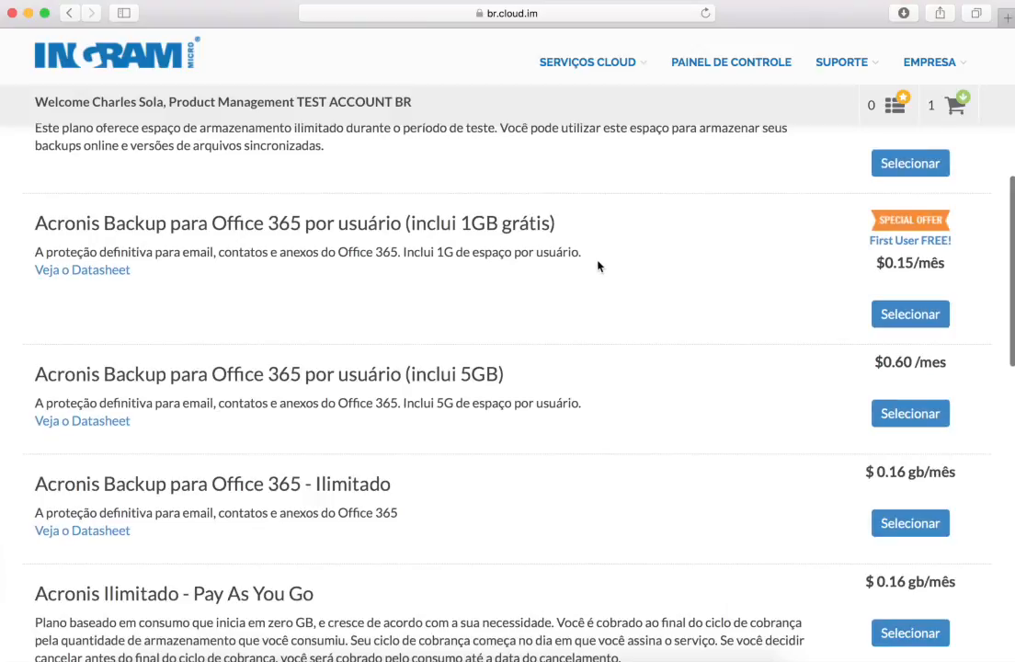
scroll(594, 406, "down", 3)
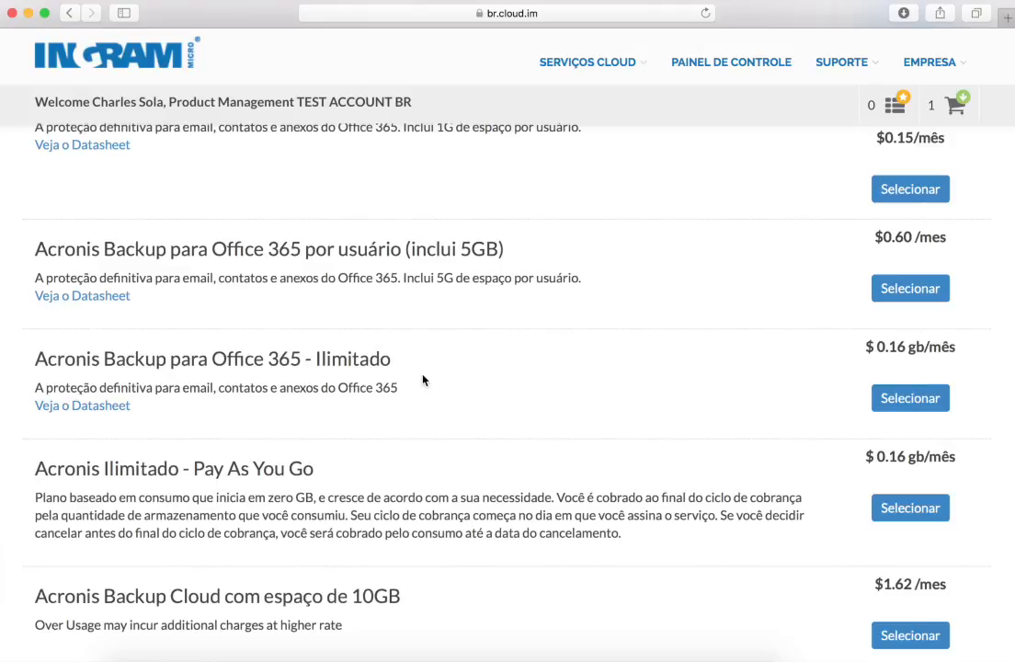
scroll(423, 380, "up", 15)
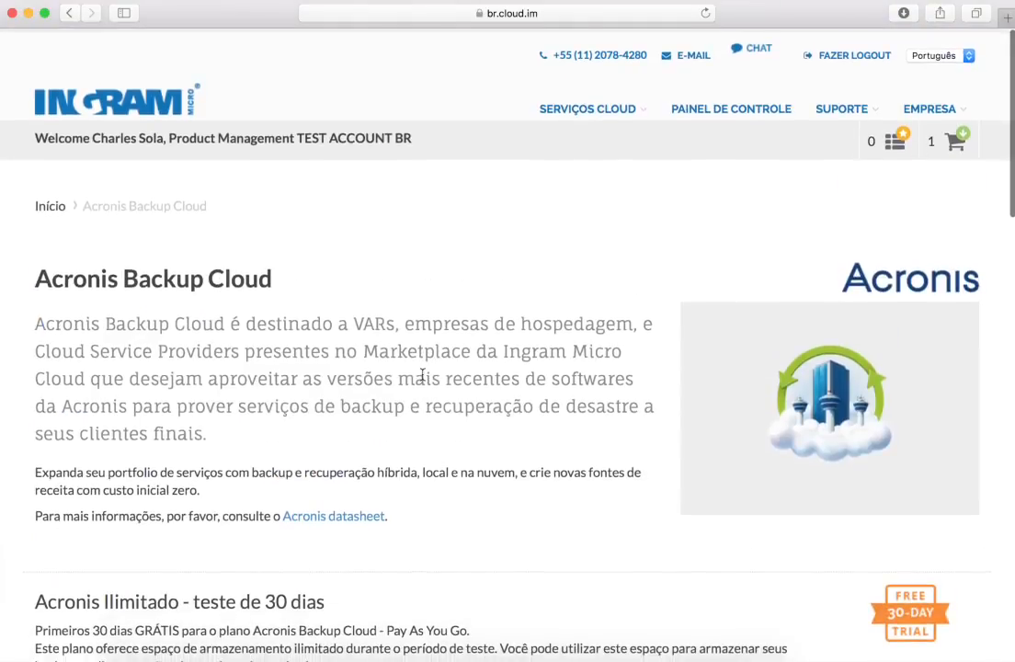
scroll(422, 376, "down", 10)
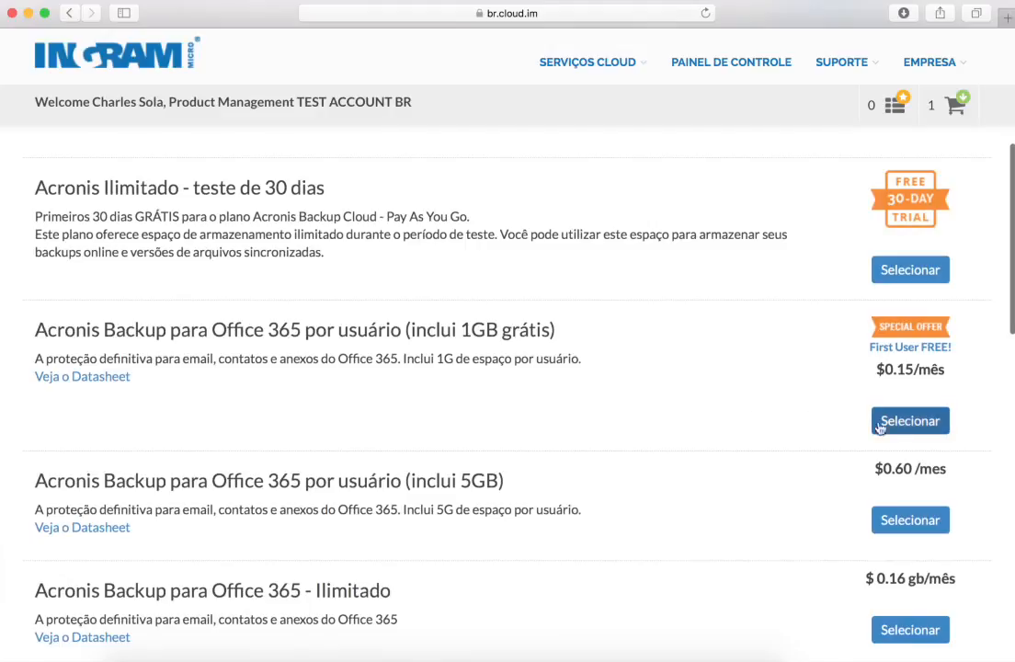
scroll(673, 401, "down", 3)
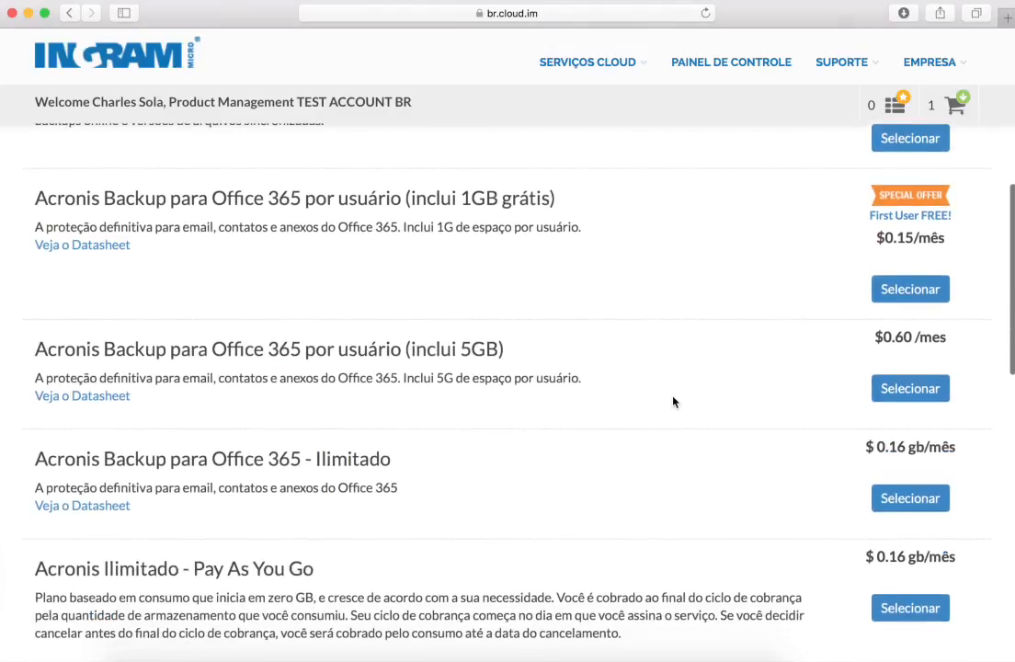
Select the per-user Acronis Backup for Office 365 plan with 5GB, with 9 additional users, and continue to the cart
left_click(908, 390)
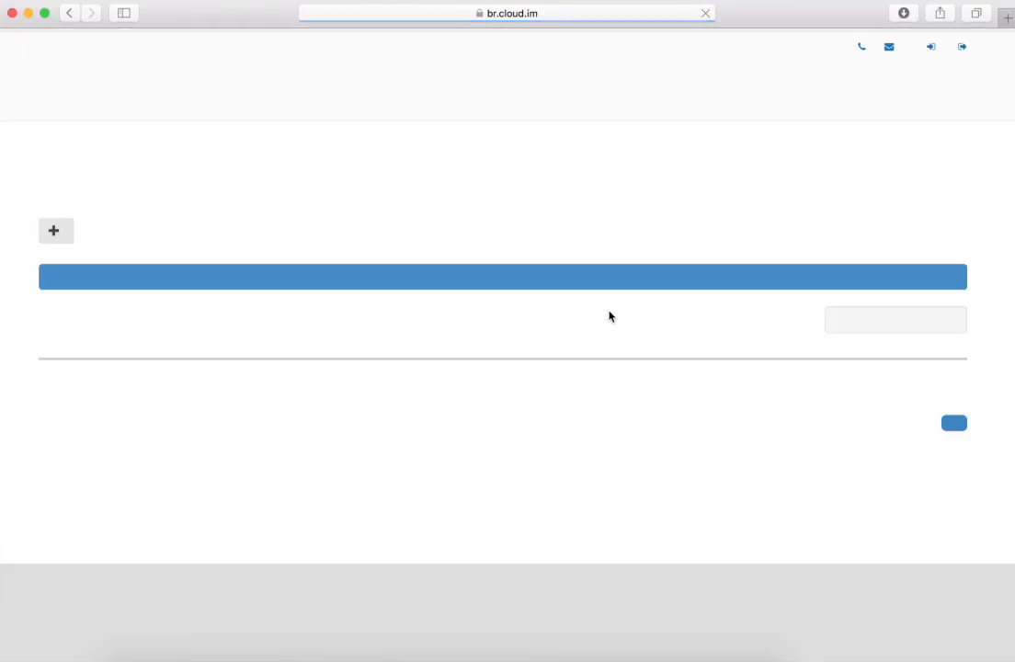
scroll(729, 385, "down", 5)
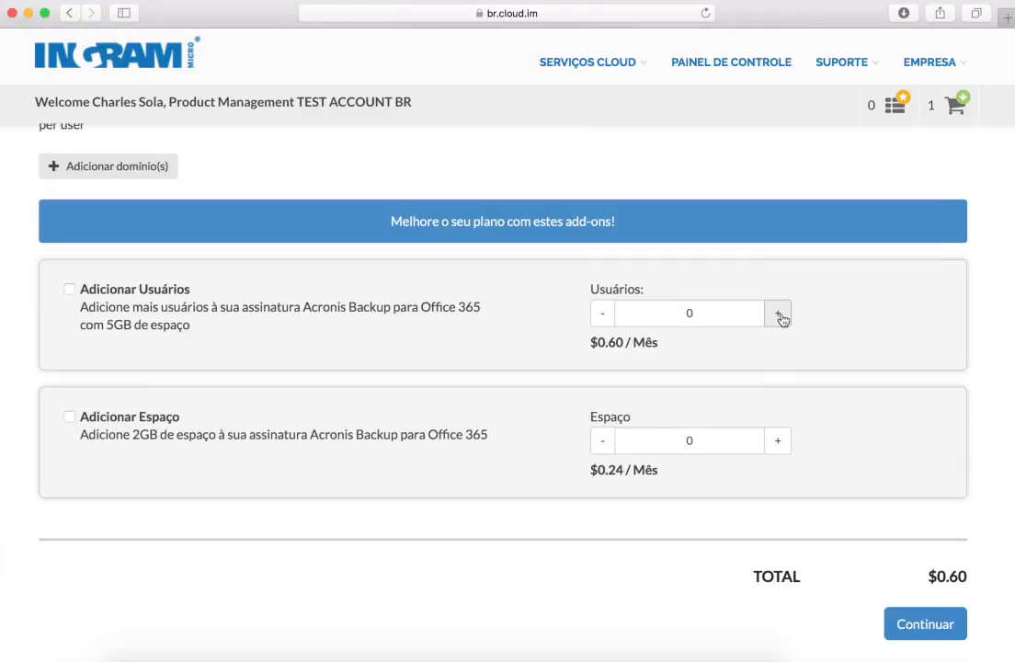
left_click(780, 316)
left_click(779, 316)
left_click(780, 316)
left_click(780, 317)
left_click(780, 316)
left_click(780, 317)
left_click(780, 316)
left_click(780, 317)
left_click(780, 316)
scroll(862, 337, "down", 3)
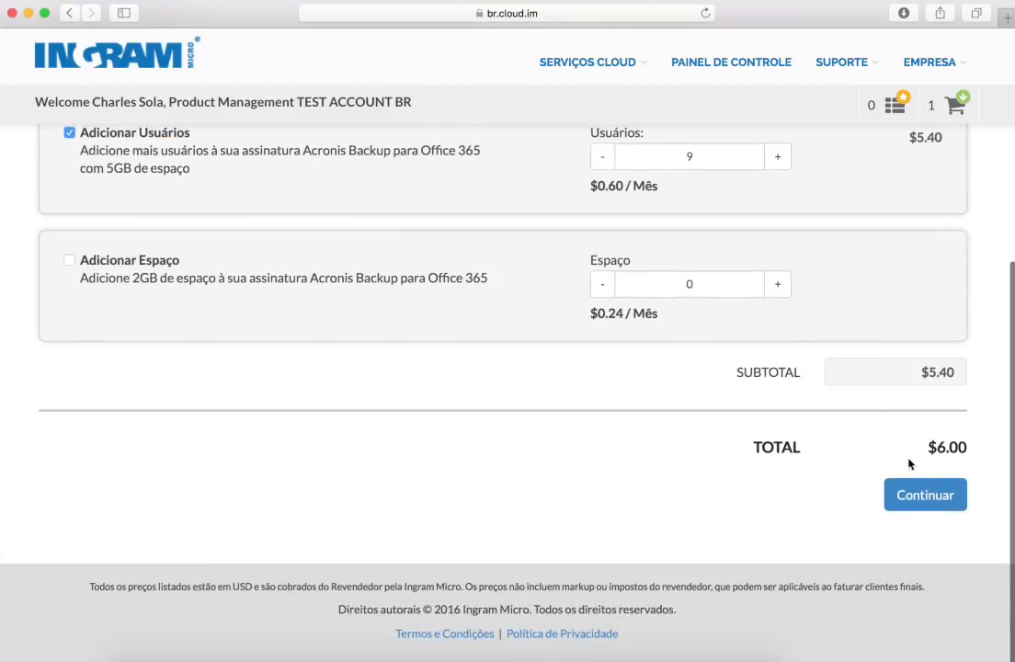
left_click(927, 495)
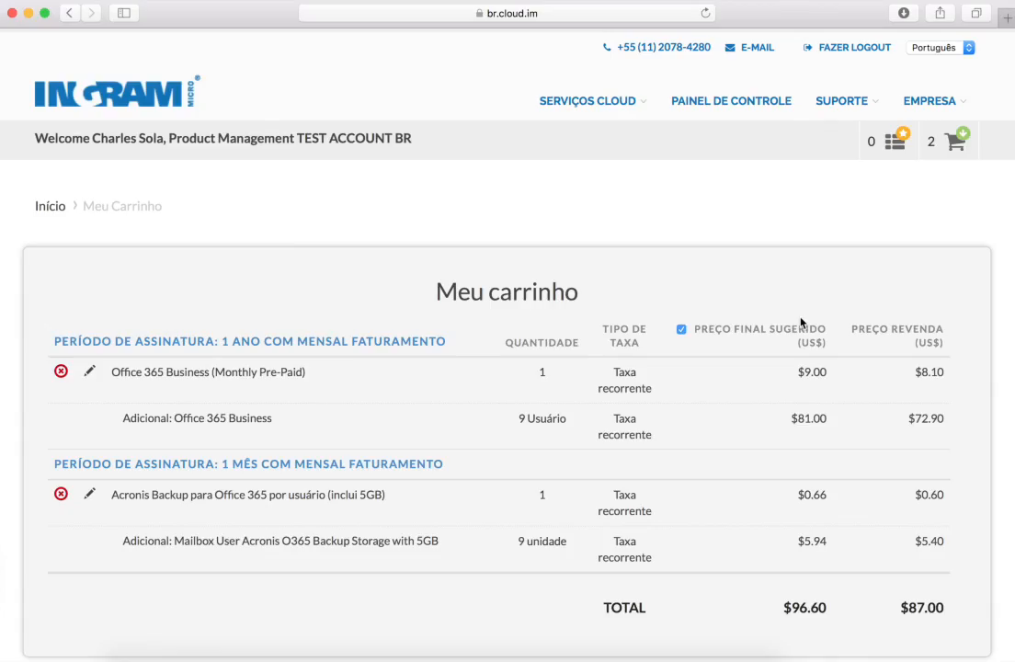
Review the cart's Office 365 and Acronis items, switching the suggested final price column off and on to compare the views
scroll(801, 322, "down", 4)
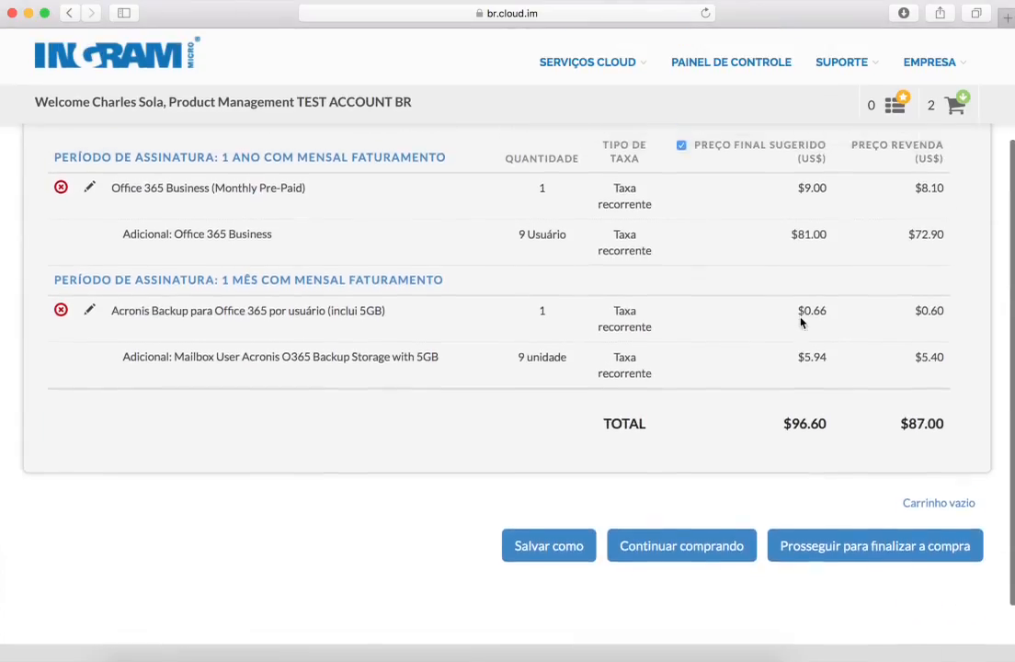
scroll(801, 321, "up", 1)
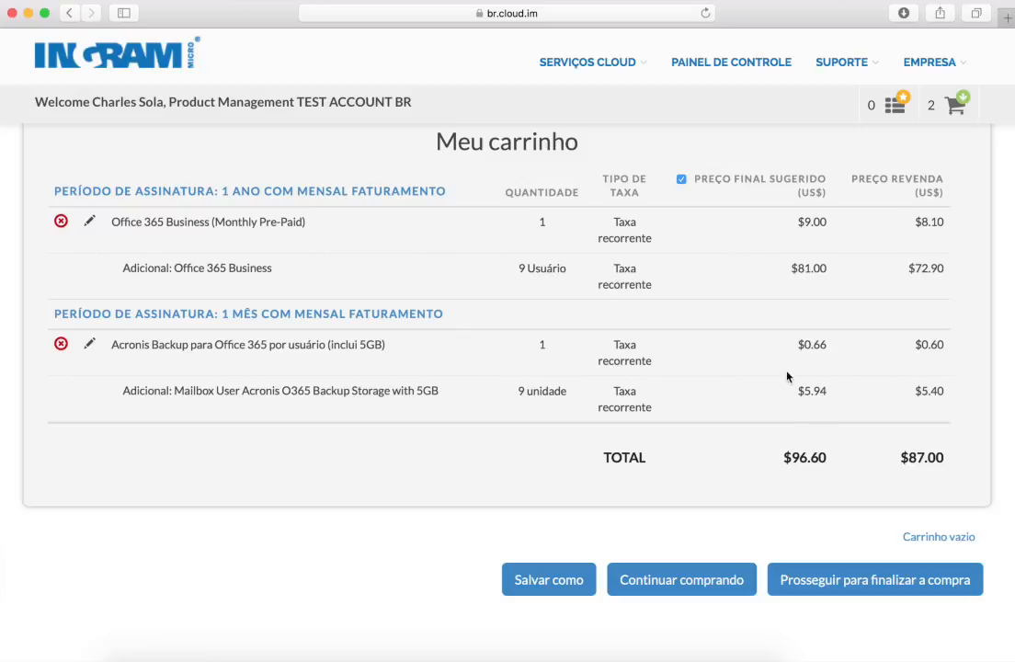
left_click(681, 181)
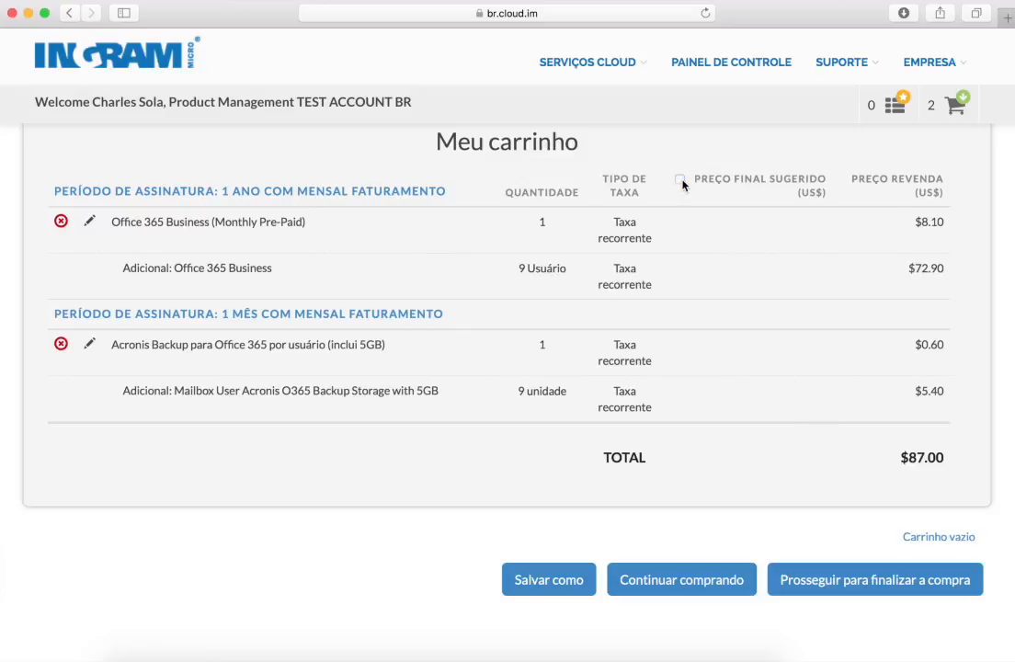
left_click(681, 180)
left_click(681, 180)
left_click(682, 180)
left_click(681, 181)
Proceed to checkout and set the end customer account to "Novo usuário"
left_click(847, 580)
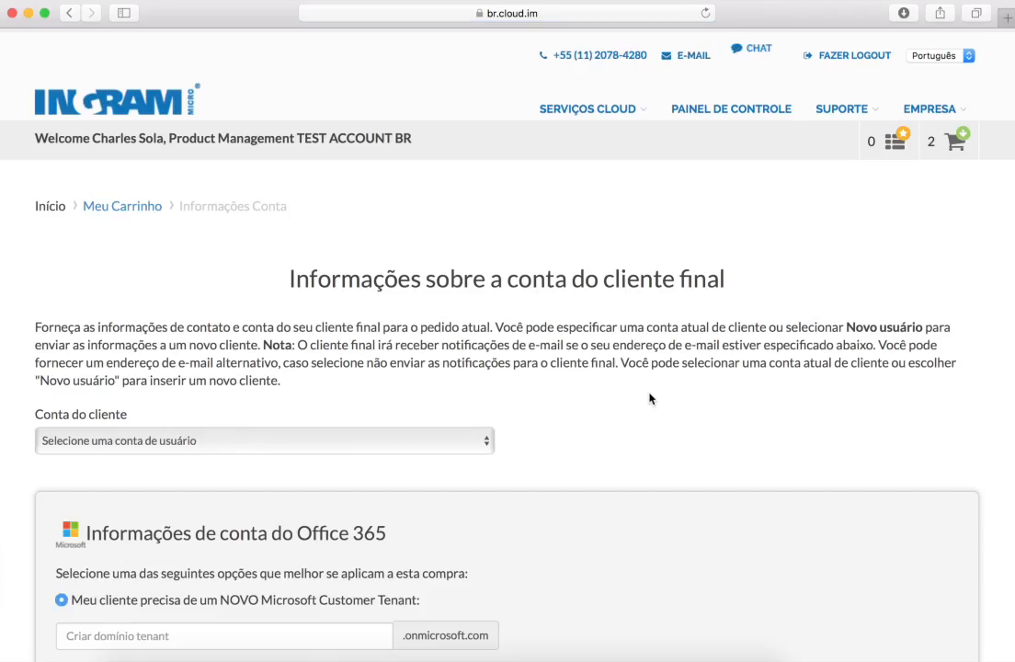
scroll(650, 399, "down", 3)
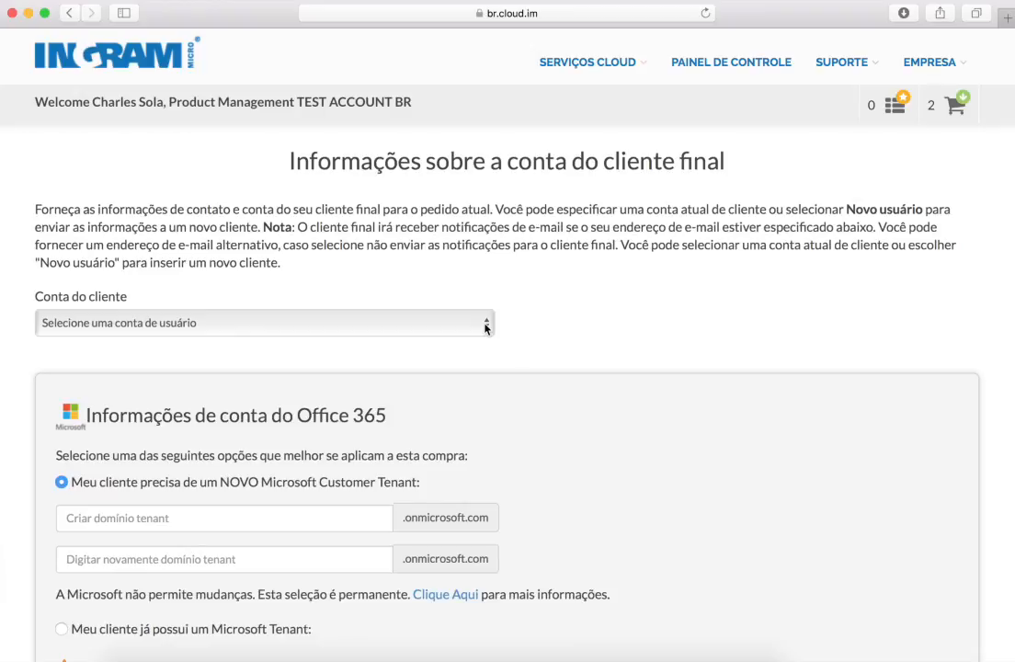
left_click(487, 329)
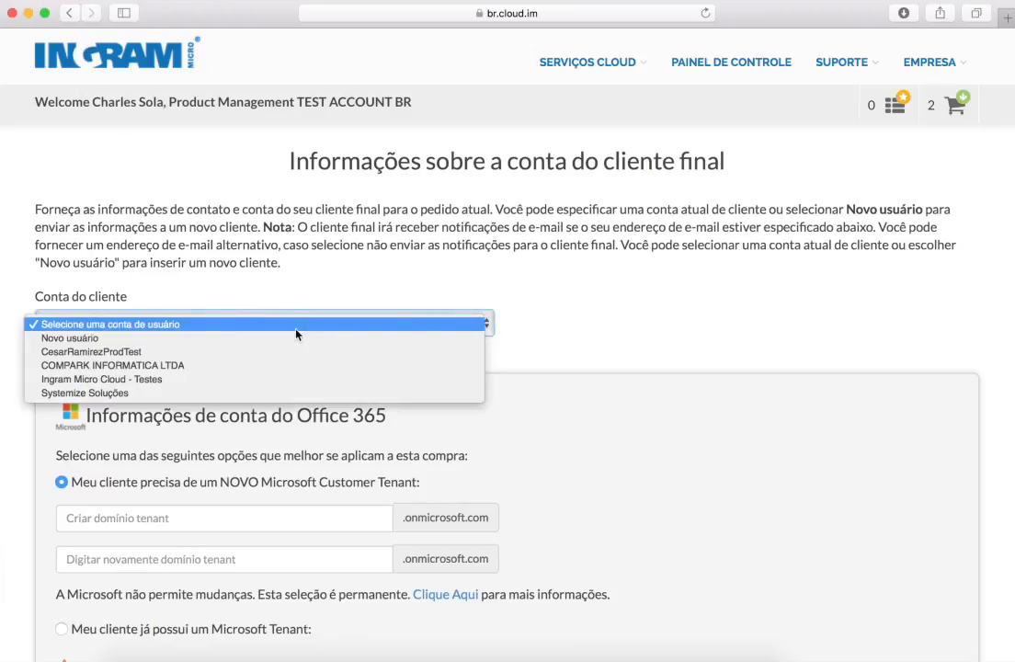
left_click(122, 341)
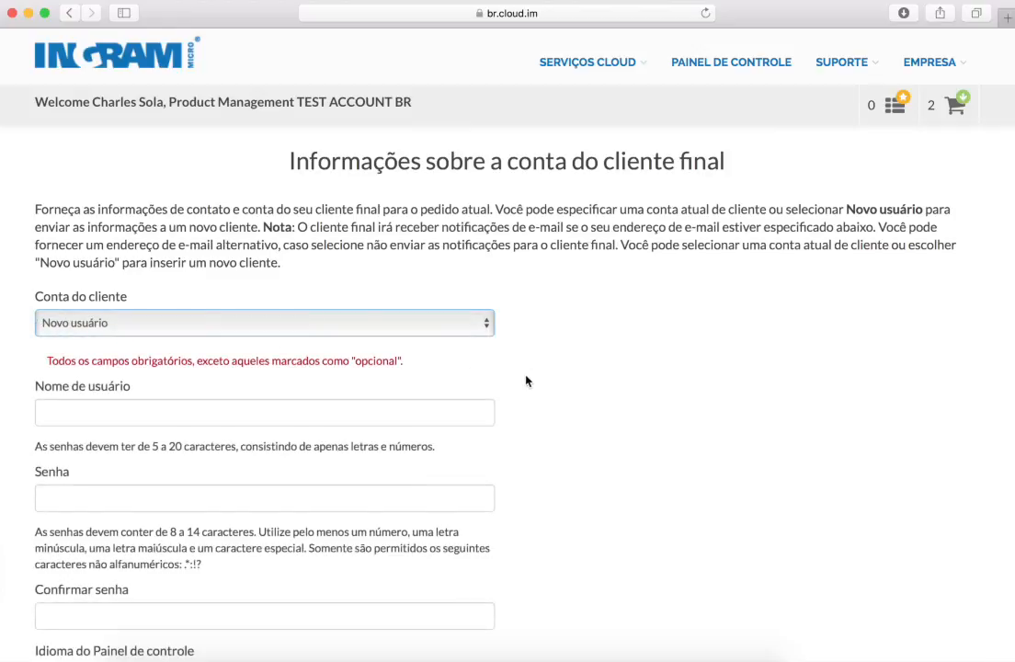
scroll(526, 380, "down", 3)
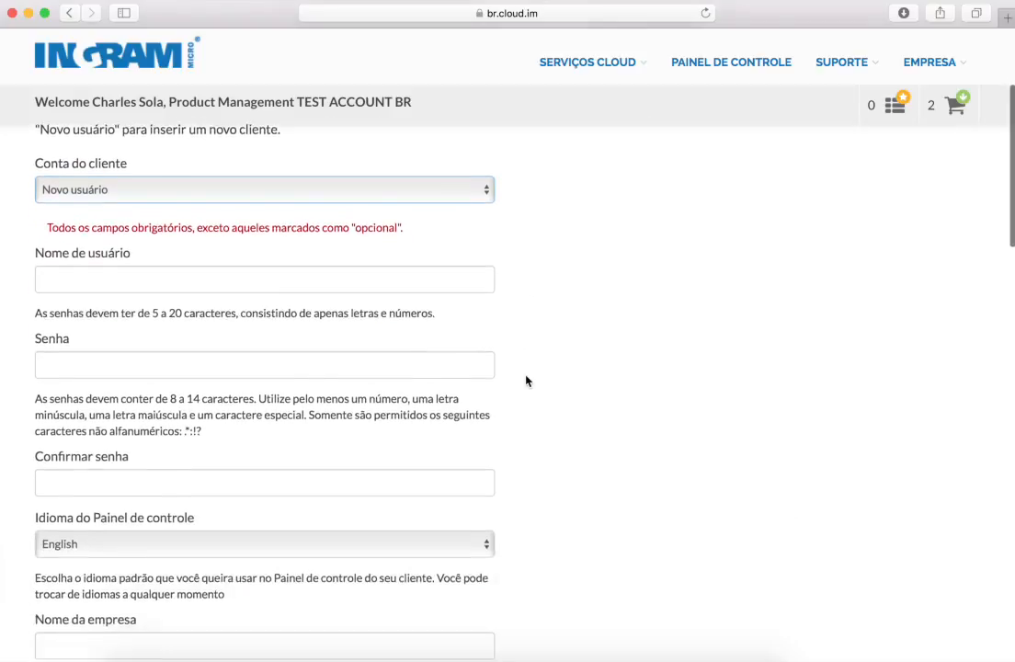
Examine the new customer form's username, password and control panel language fields, including the available languages and password rules
left_click(208, 257)
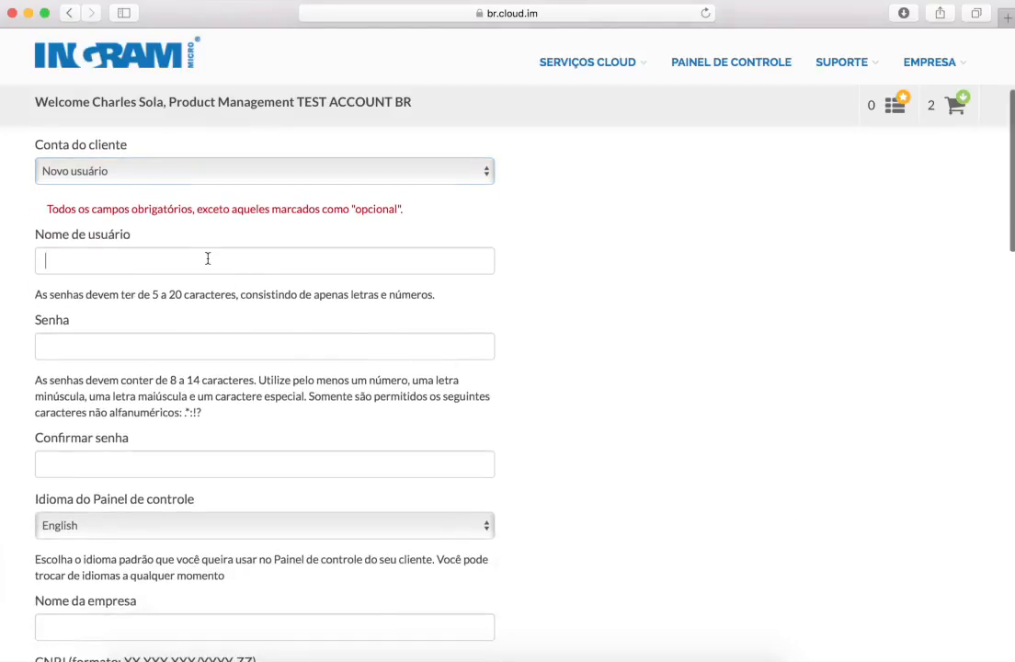
left_click(205, 343)
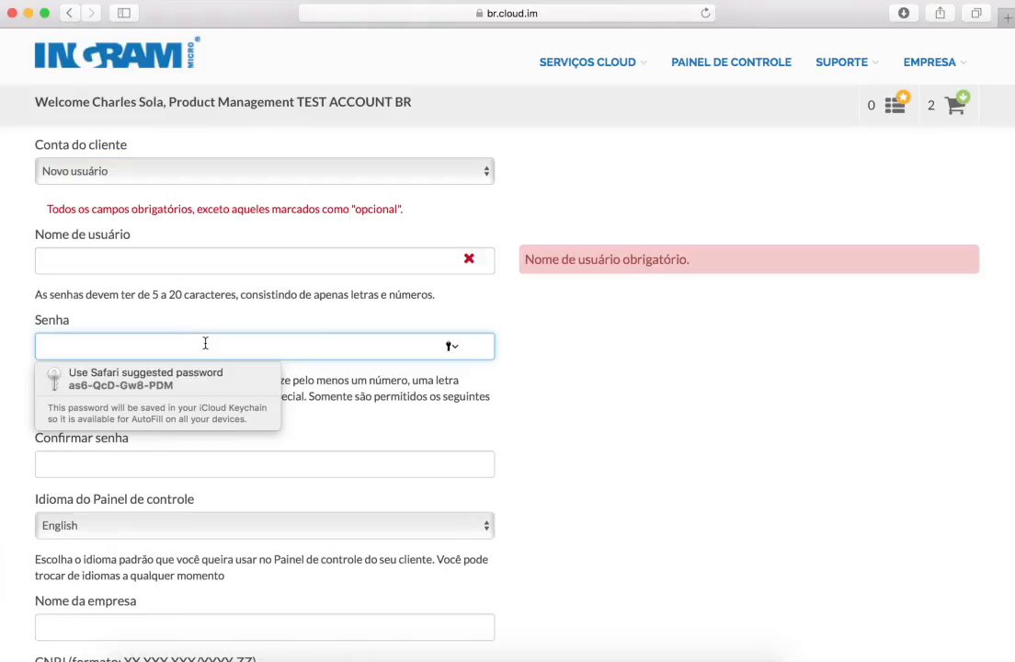
left_click(596, 383)
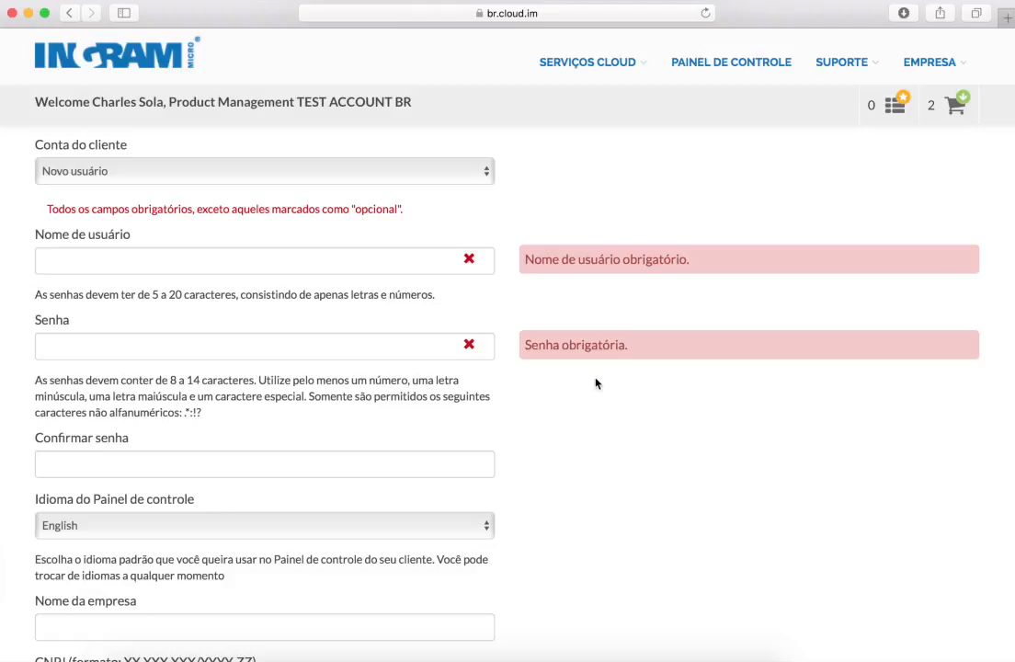
scroll(395, 328, "down", 5)
scroll(395, 327, "up", 5)
scroll(396, 328, "down", 1)
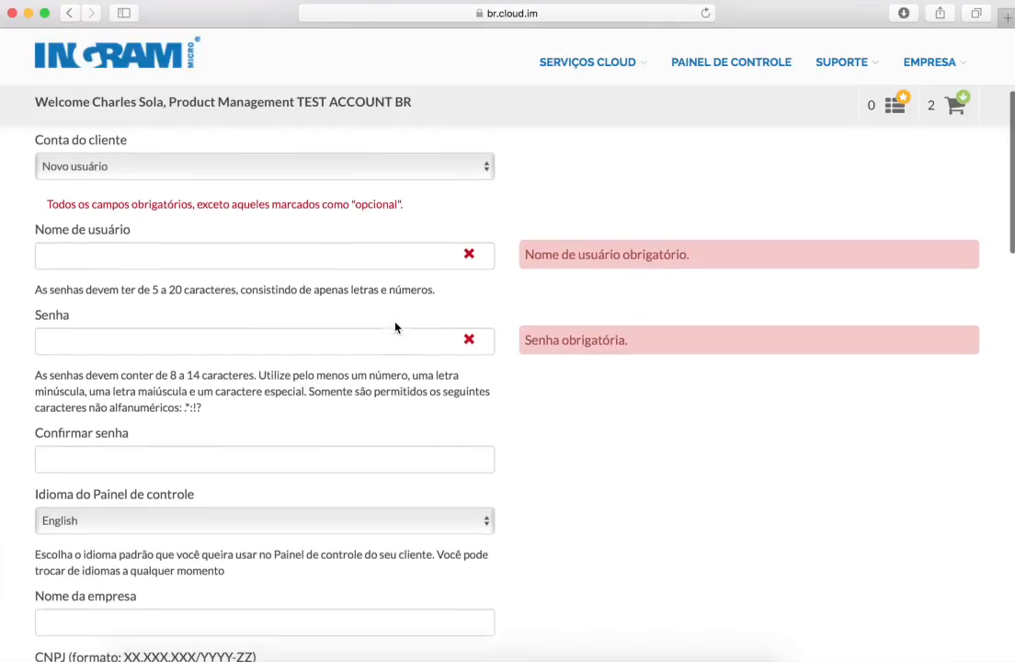
scroll(396, 322, "down", 5)
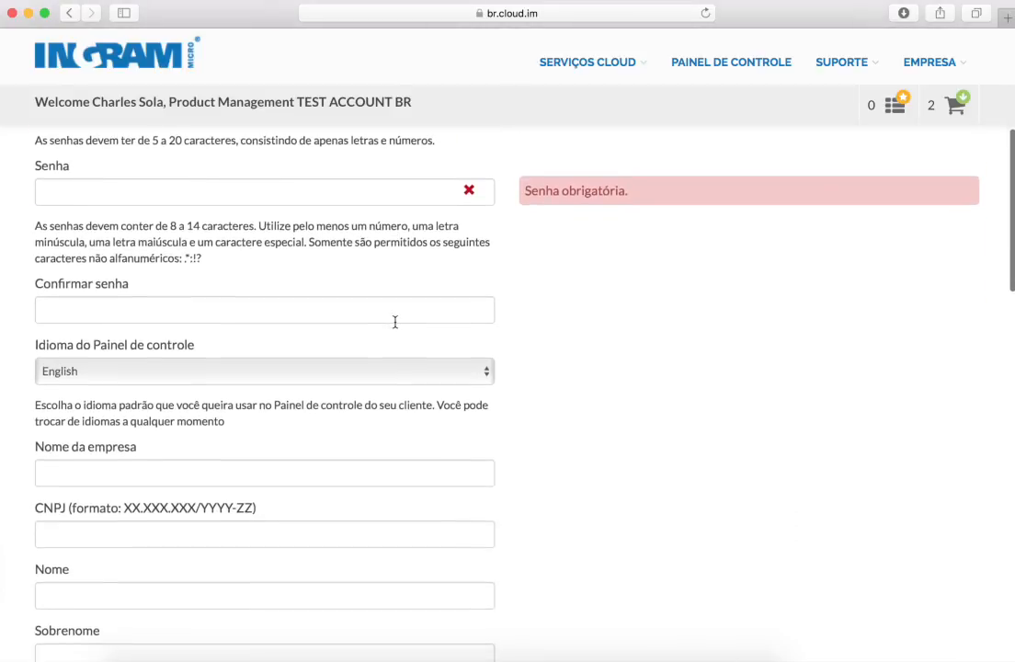
scroll(395, 324, "down", 2)
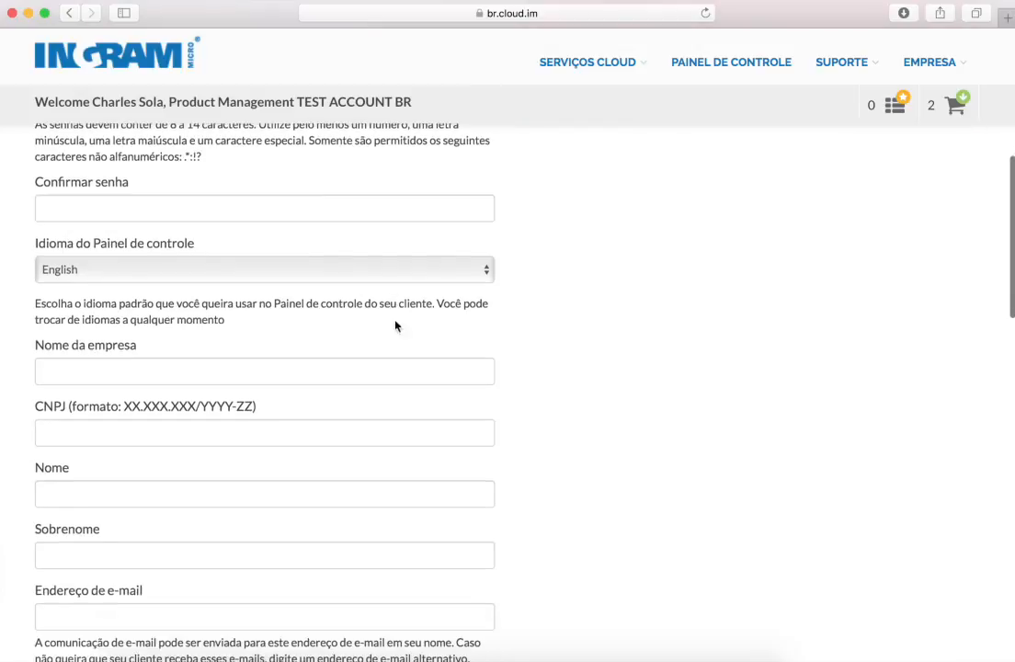
left_click(398, 276)
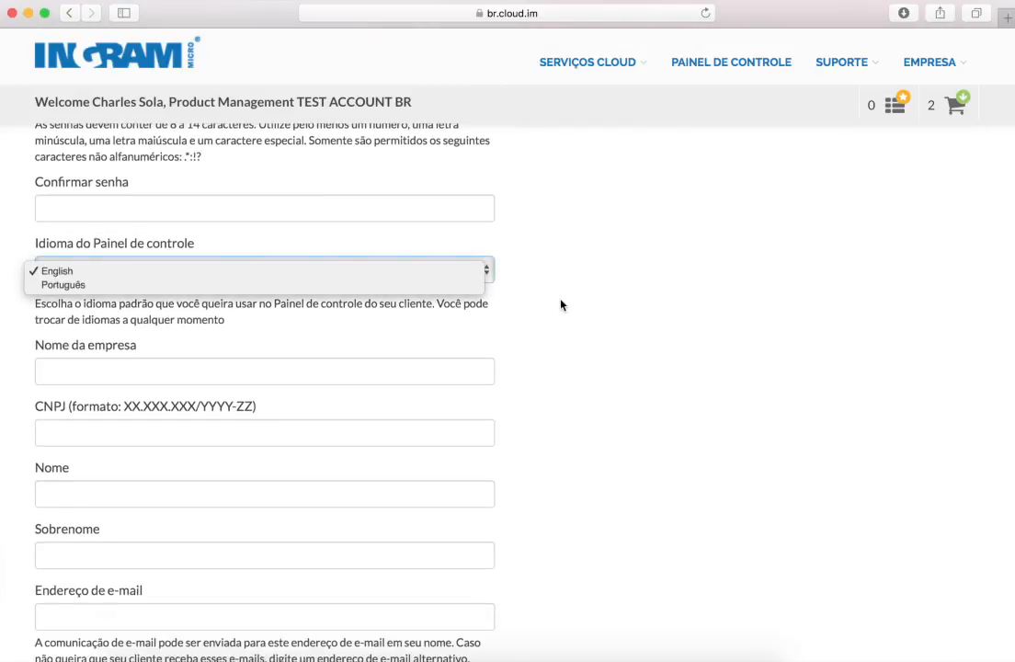
left_click(401, 303)
scroll(401, 303, "down", 5)
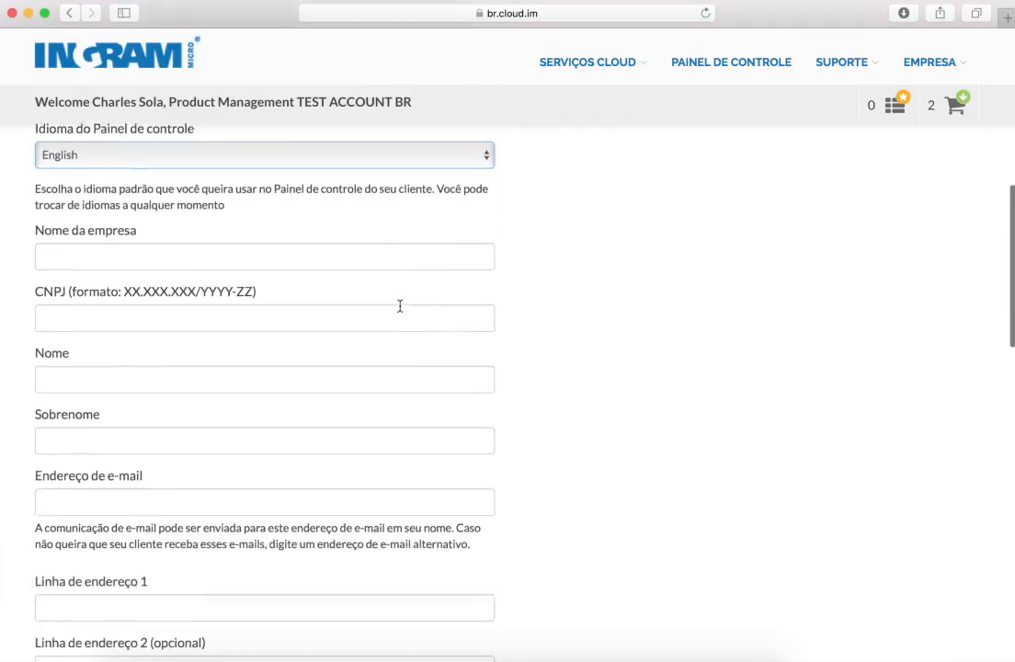
Examine the new customer's company name, CNPJ, contact name and e-mail fields, including the required CNPJ format
left_click(362, 210)
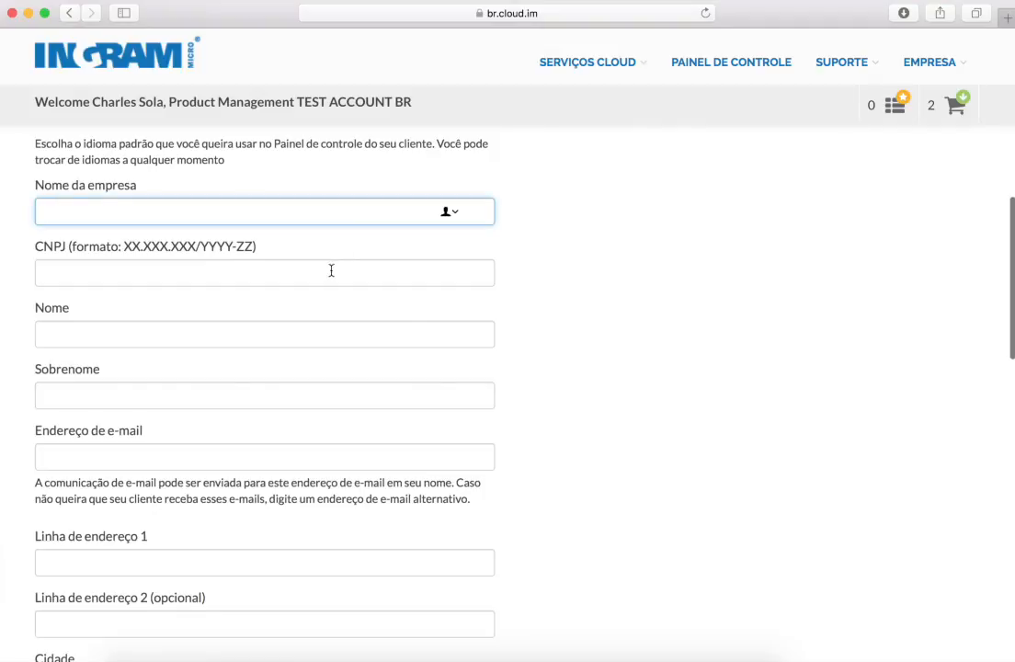
left_click(330, 273)
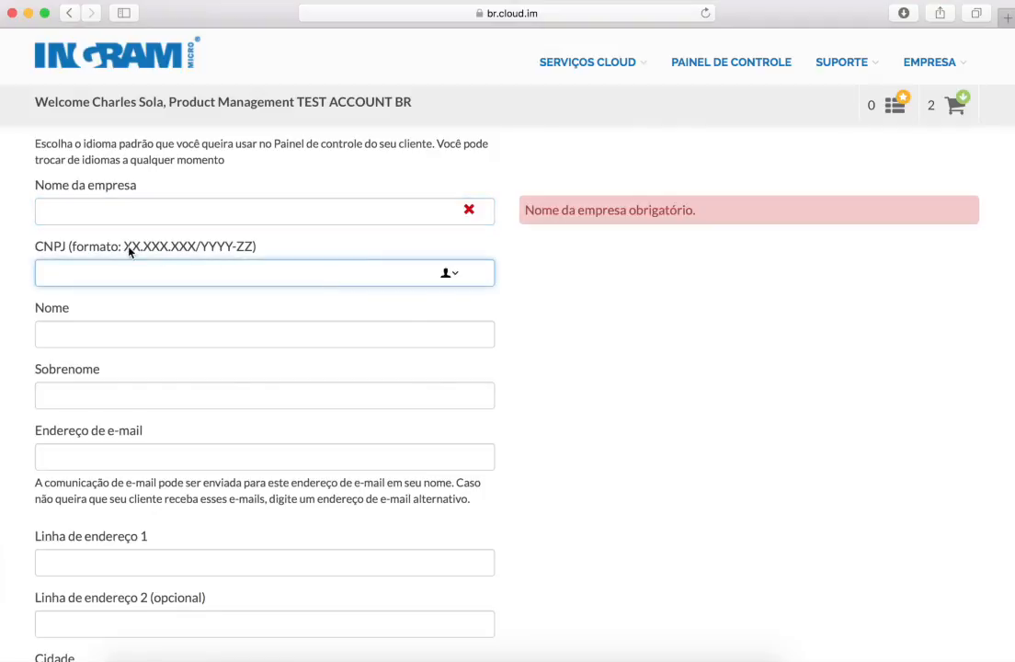
left_click_drag(126, 249, 259, 260)
left_click(272, 274)
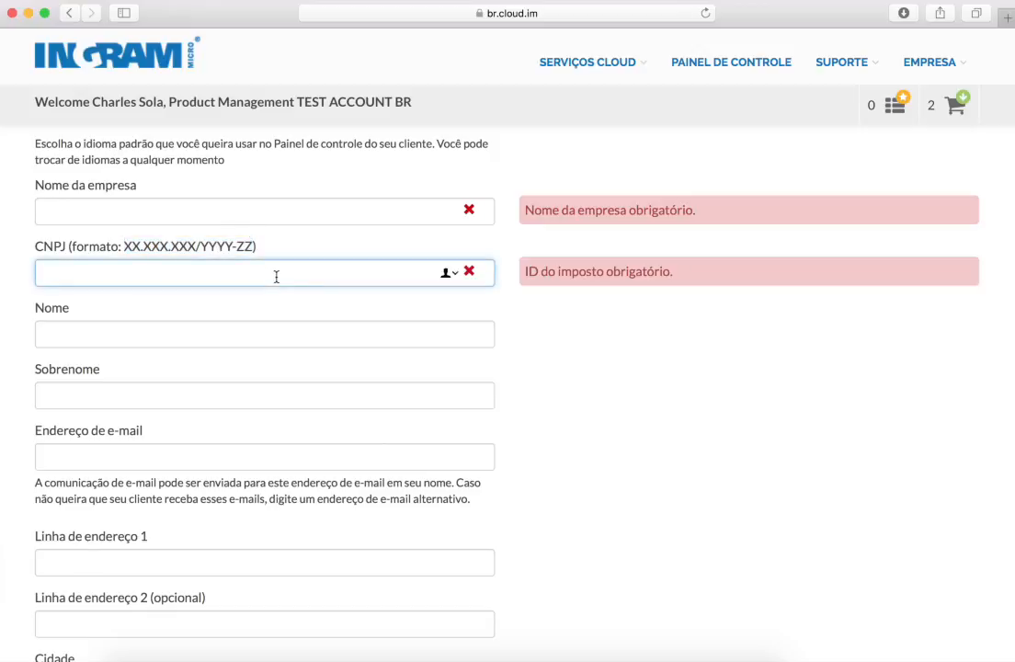
scroll(275, 277, "down", 2)
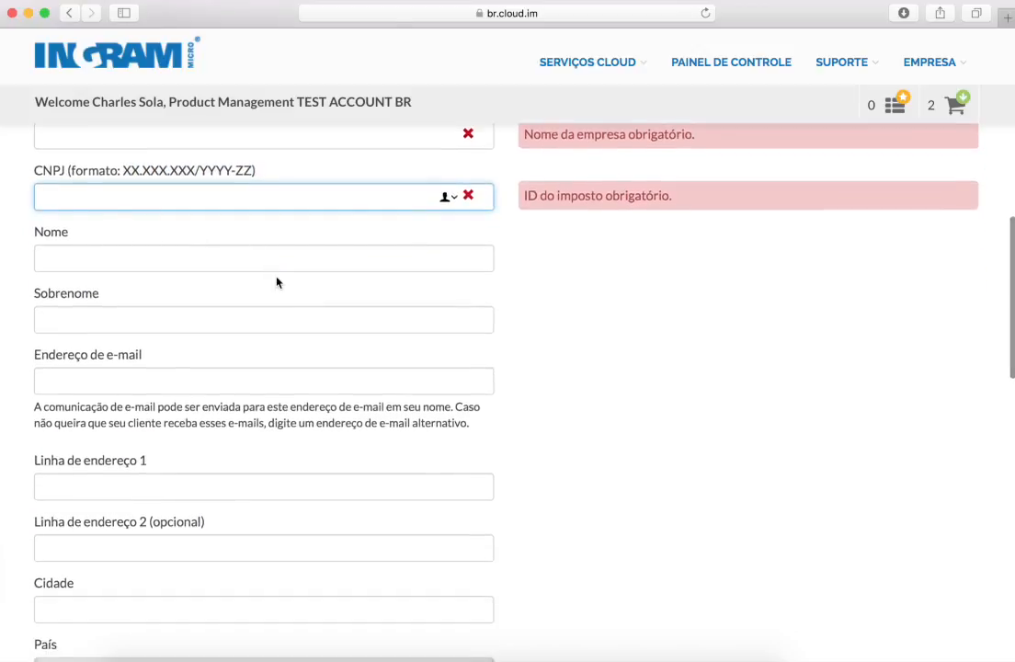
scroll(277, 282, "down", 3)
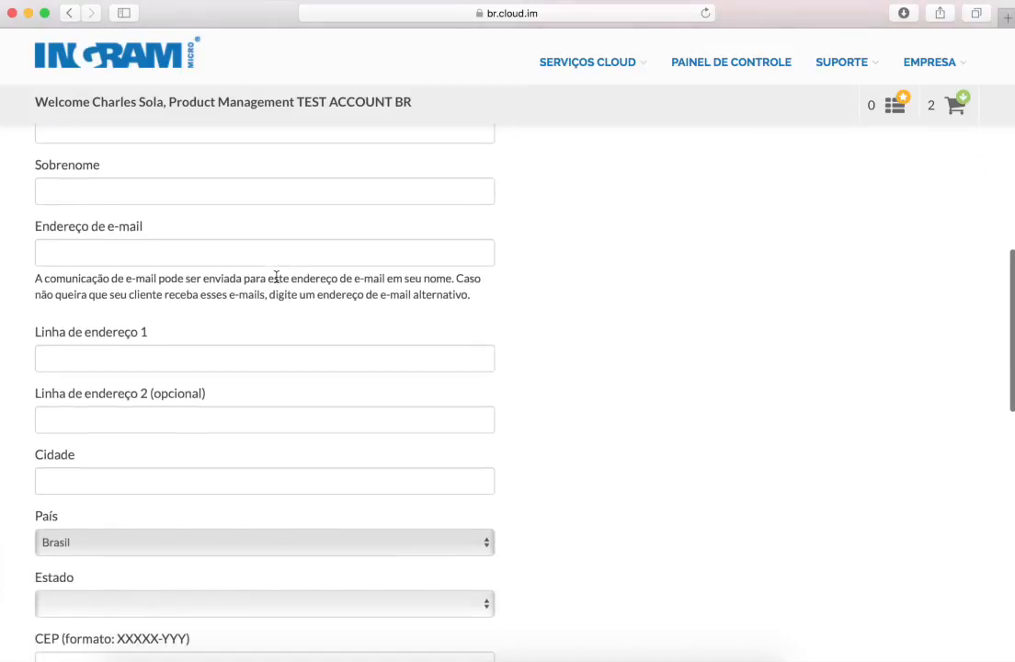
scroll(276, 277, "down", 2)
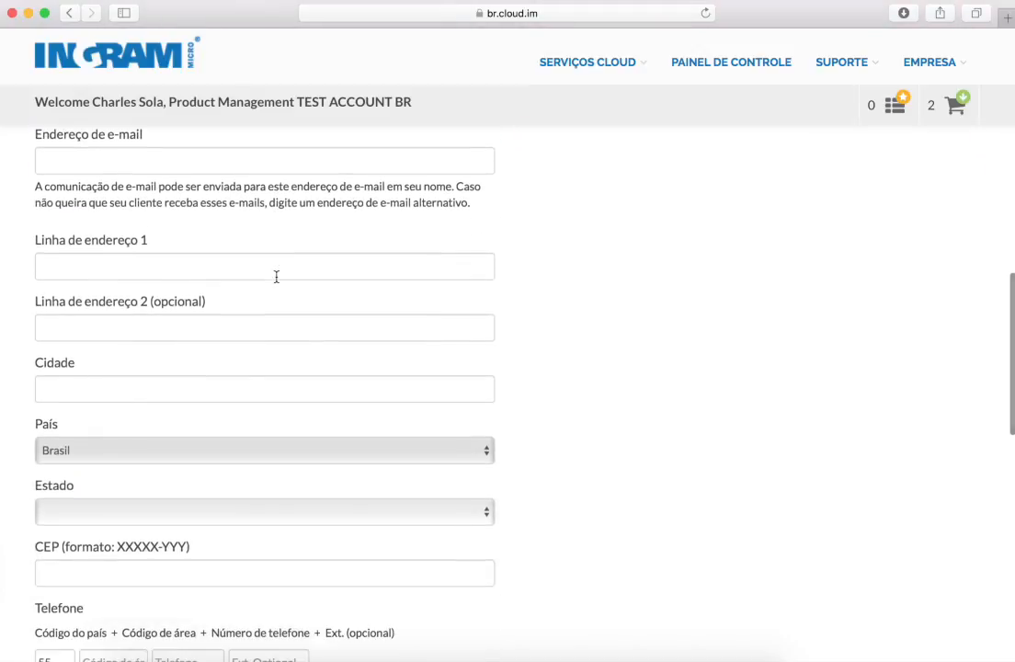
Examine the new customer's address, city, state, CEP, telephone and security question fields down to the Office 365 account section
scroll(276, 277, "down", 1)
scroll(276, 277, "down", 3)
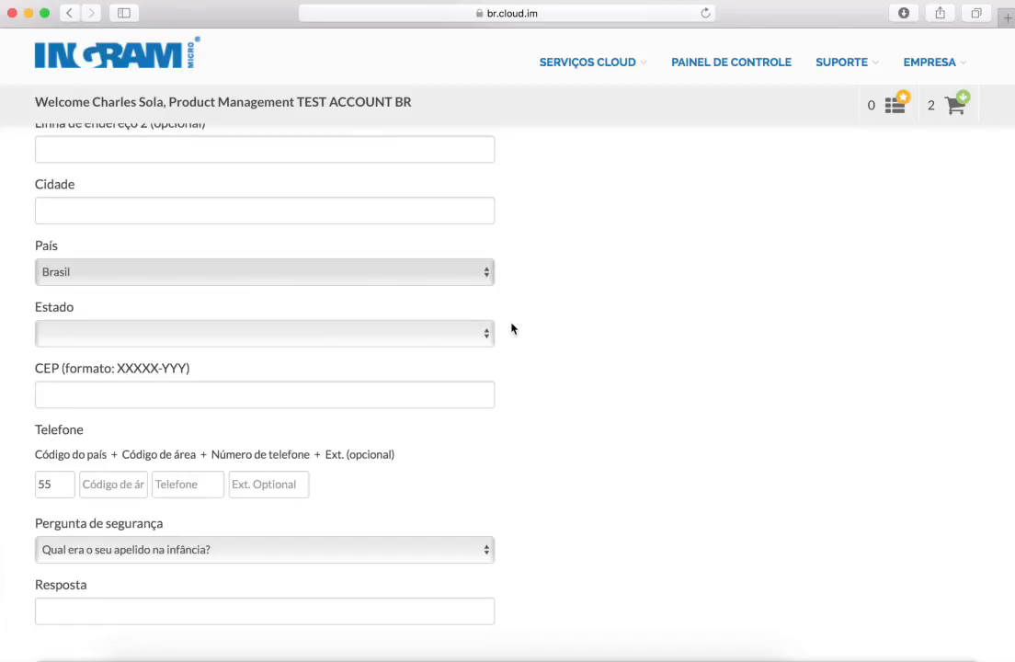
scroll(512, 328, "up", 6)
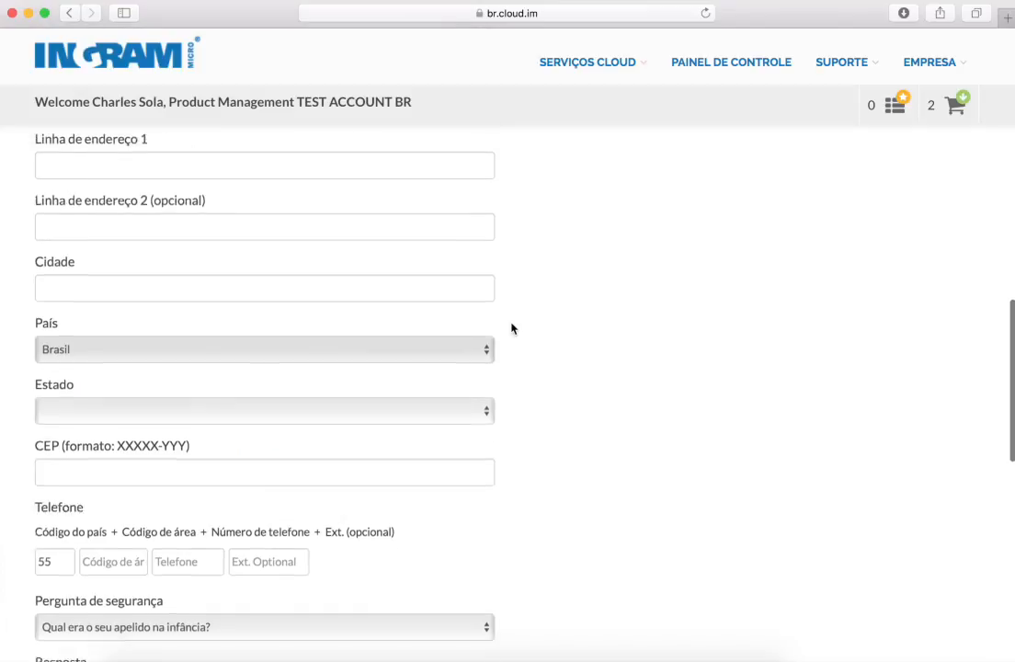
scroll(512, 329, "down", 4)
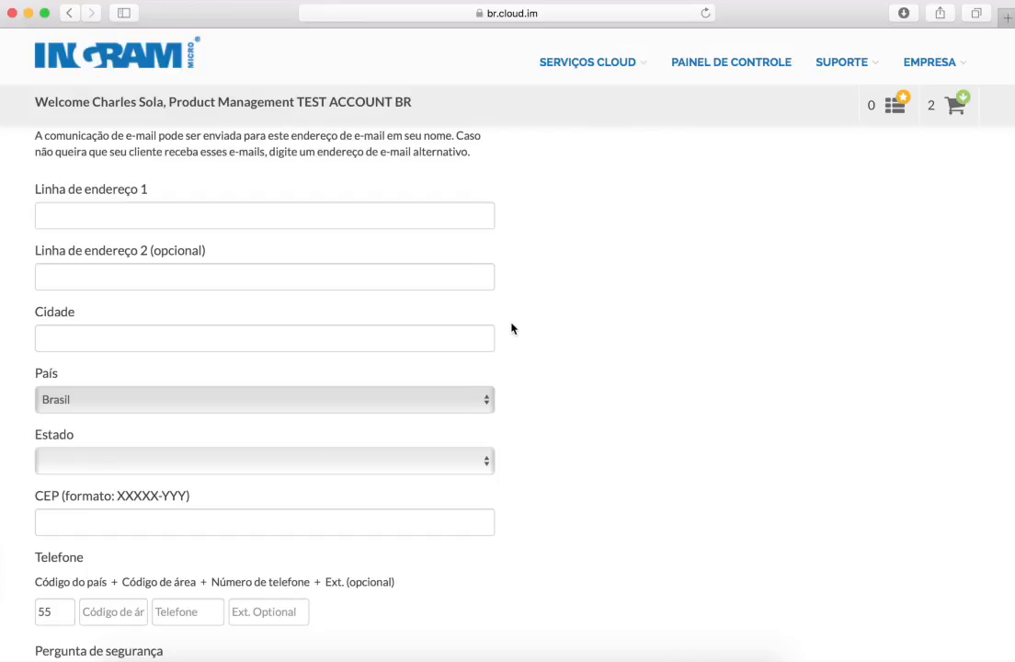
scroll(512, 328, "down", 8)
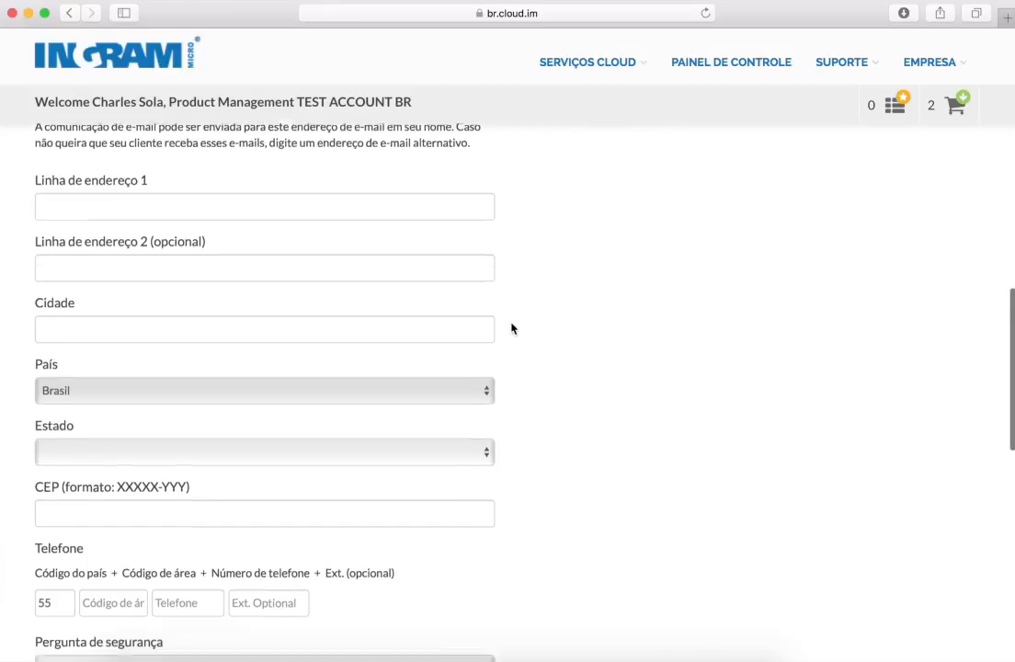
scroll(512, 329, "up", 4)
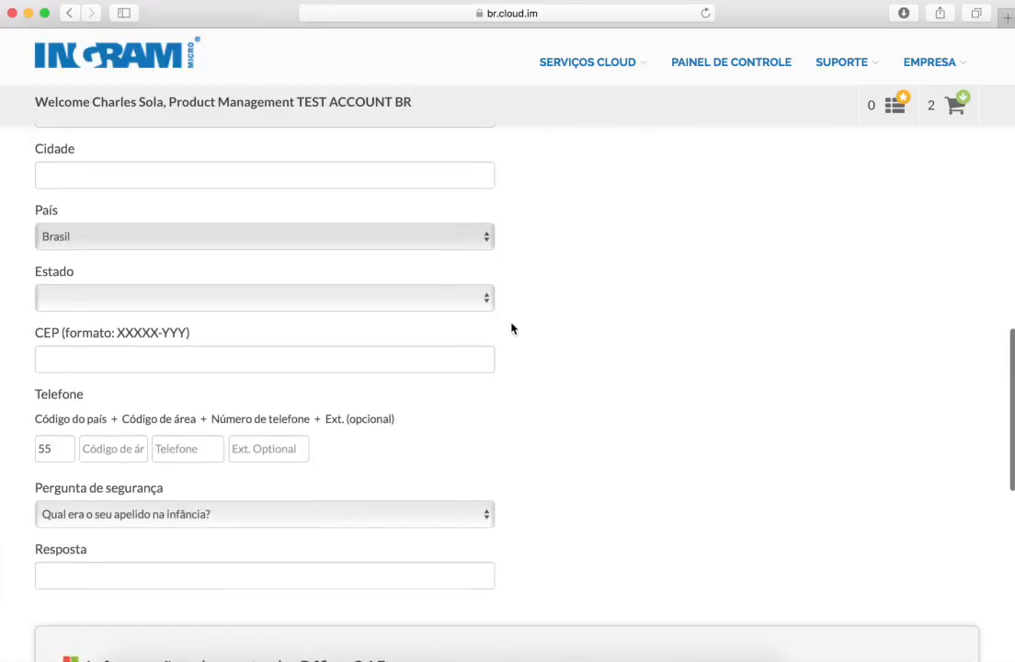
left_click(186, 359)
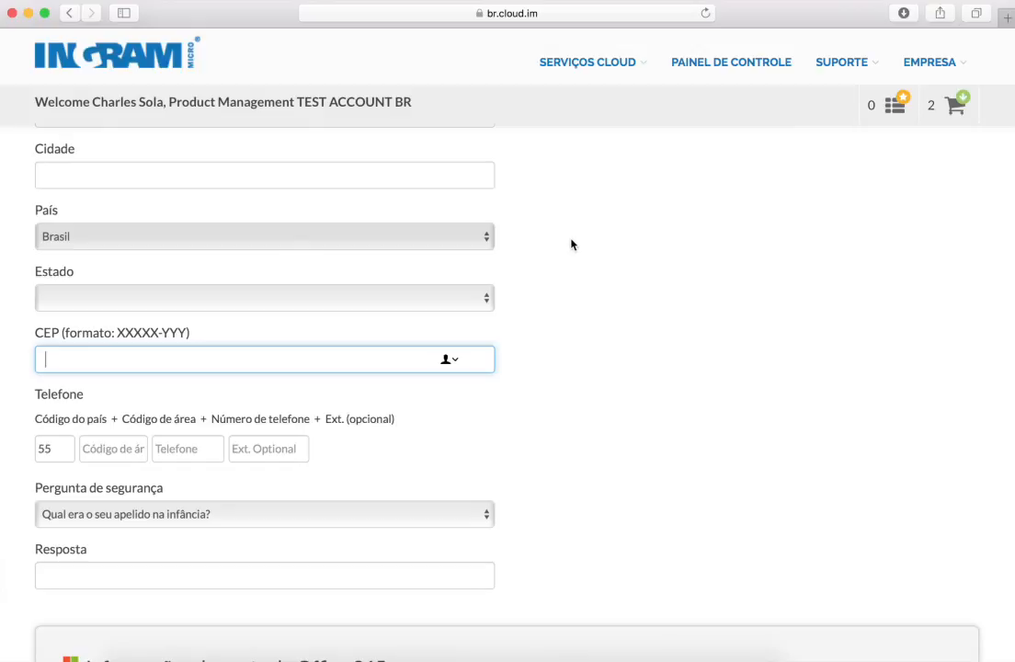
scroll(571, 243, "up", 2)
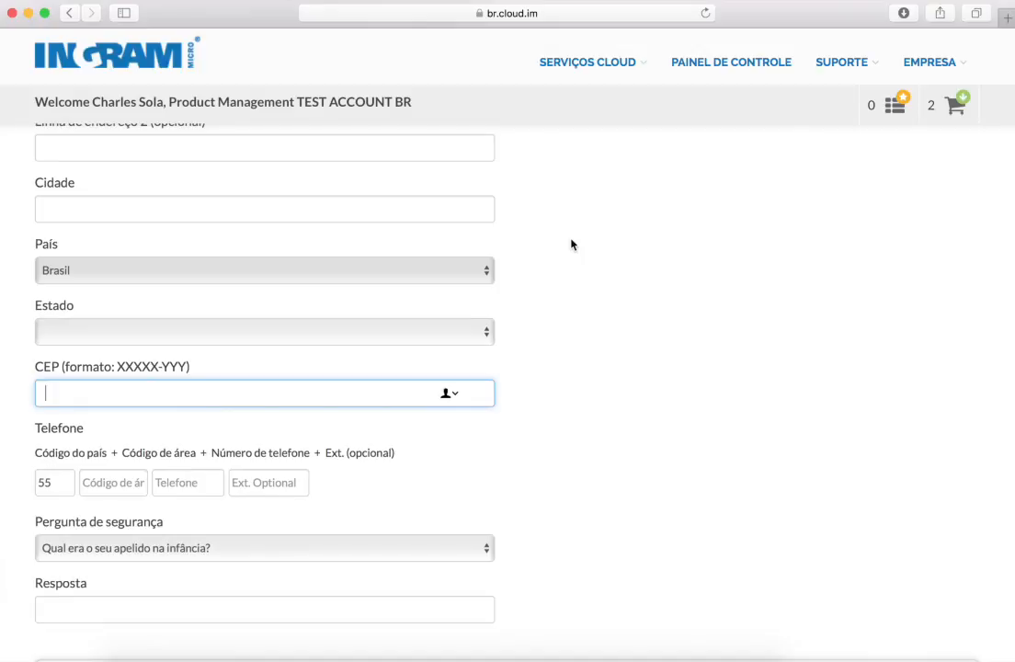
scroll(571, 243, "up", 5)
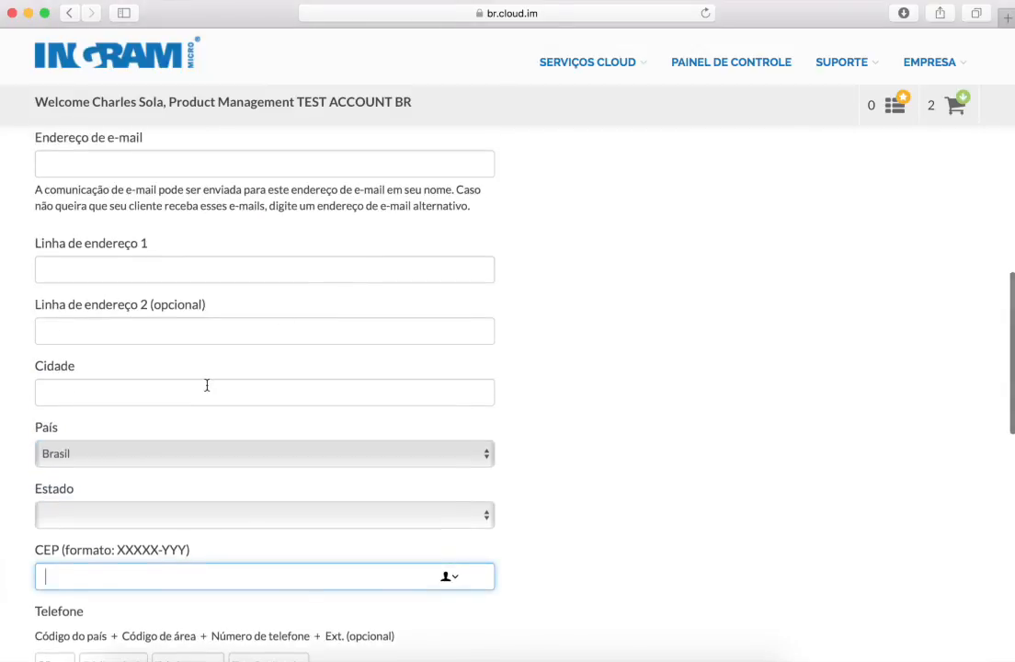
scroll(206, 385, "down", 3)
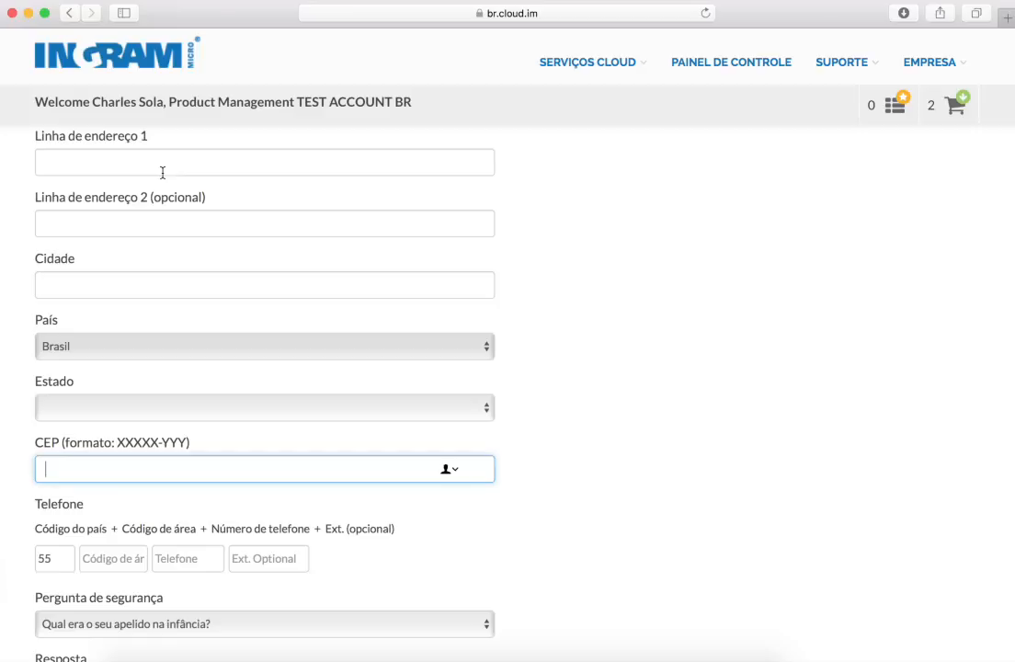
scroll(162, 173, "down", 1)
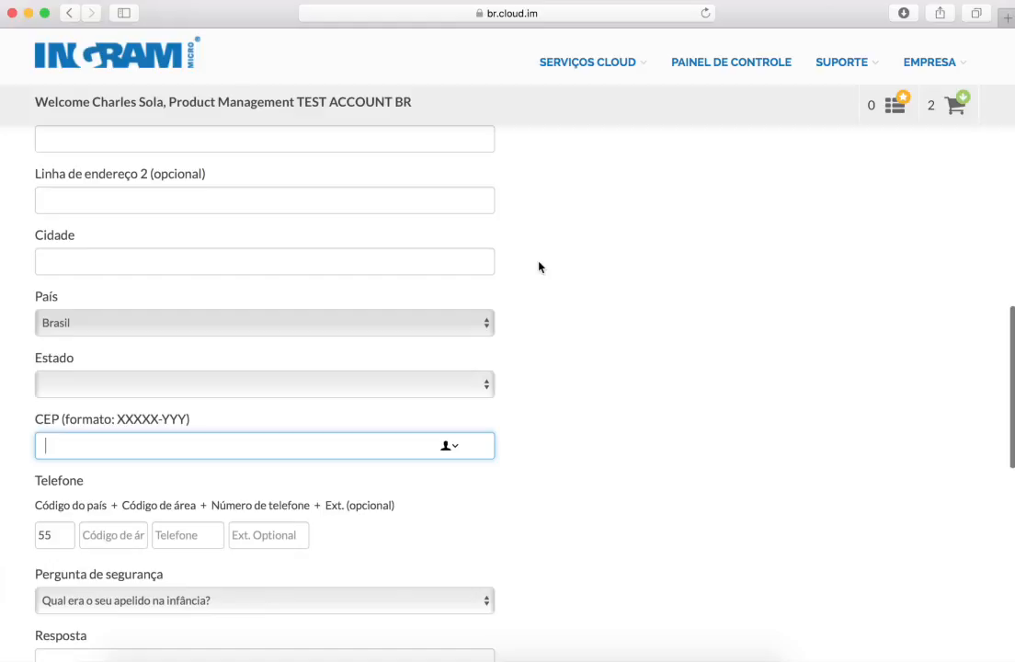
scroll(539, 267, "down", 3)
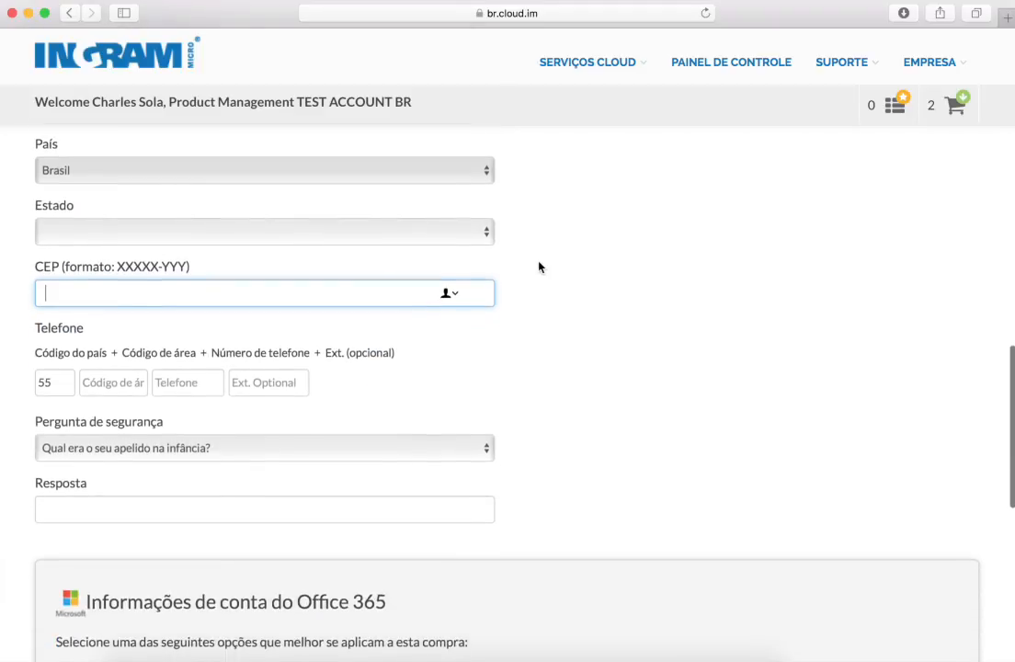
scroll(539, 267, "down", 4)
Set the end customer account to "Systemize Soluções" and agree to add the subscriptions to its existing Microsoft tenant
scroll(539, 267, "up", 1)
scroll(539, 267, "up", 15)
scroll(539, 266, "up", 12)
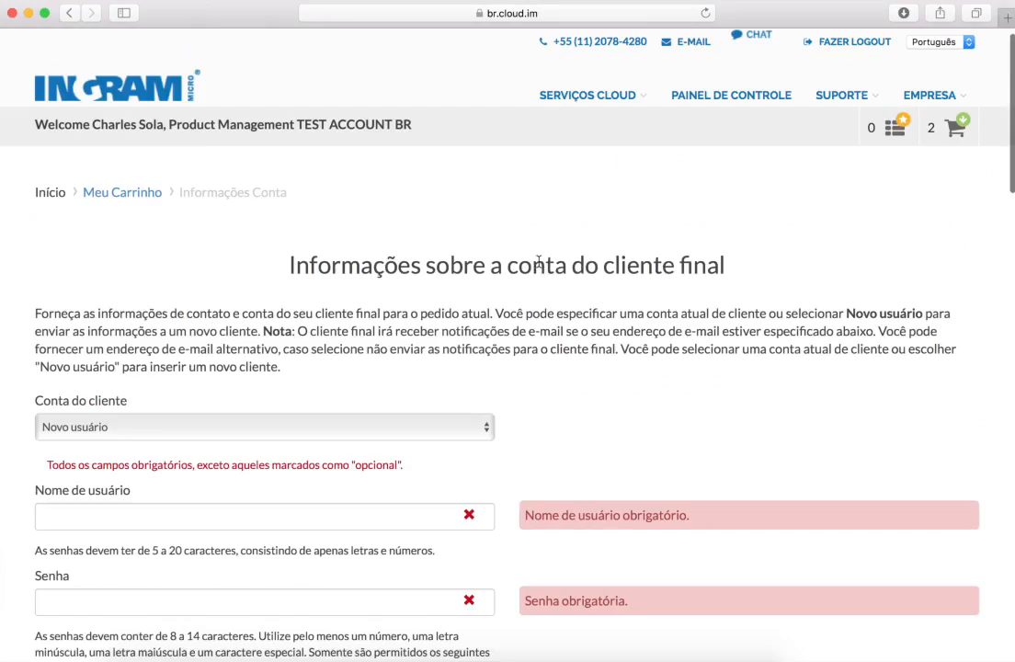
left_click(482, 427)
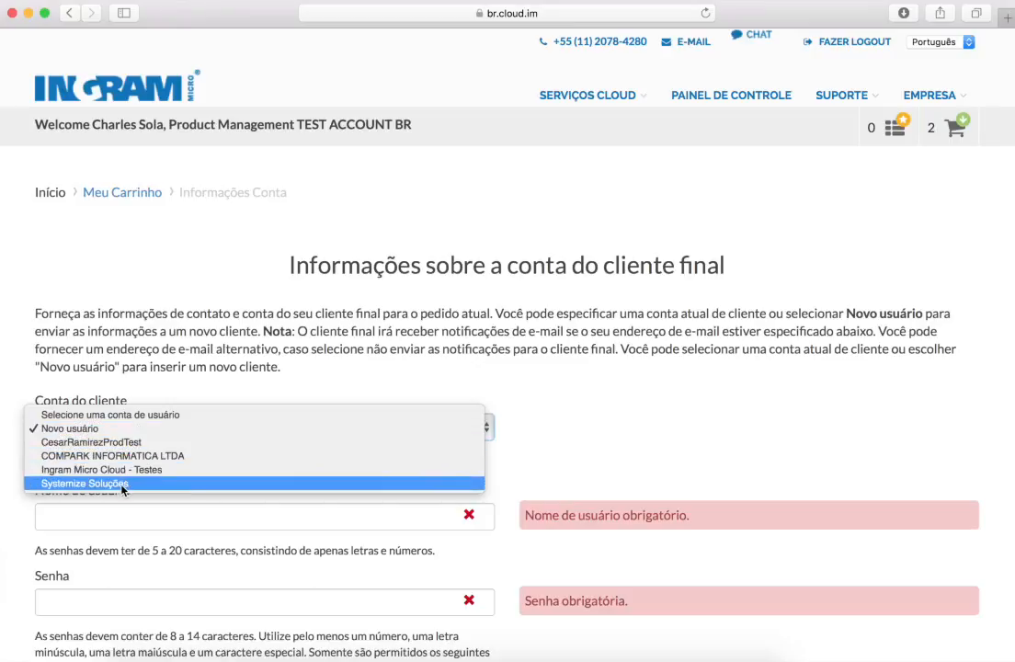
key("Escape")
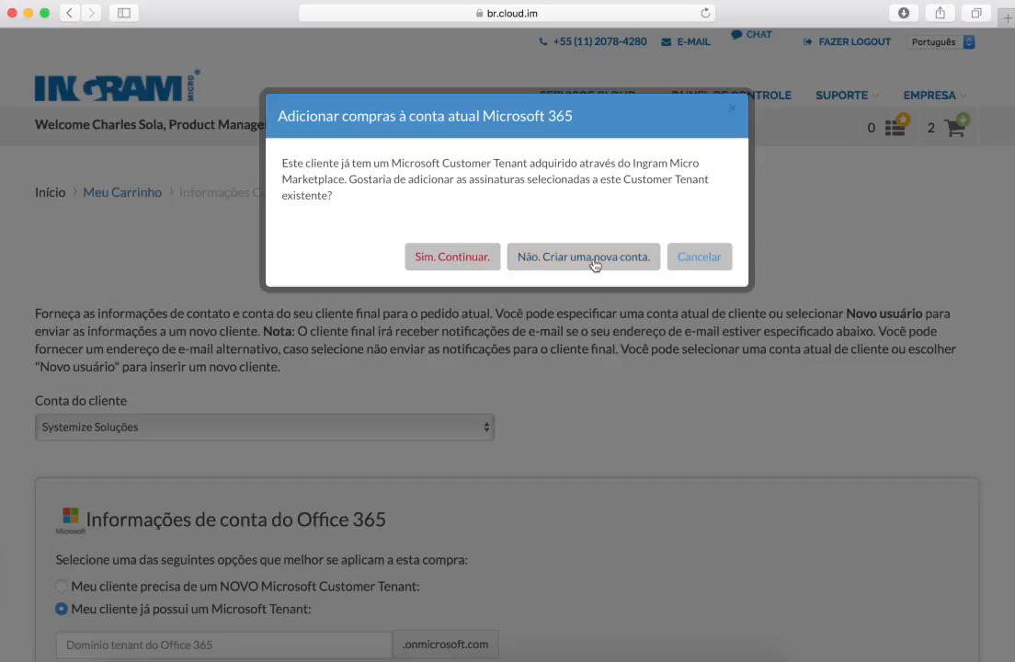
left_click(444, 258)
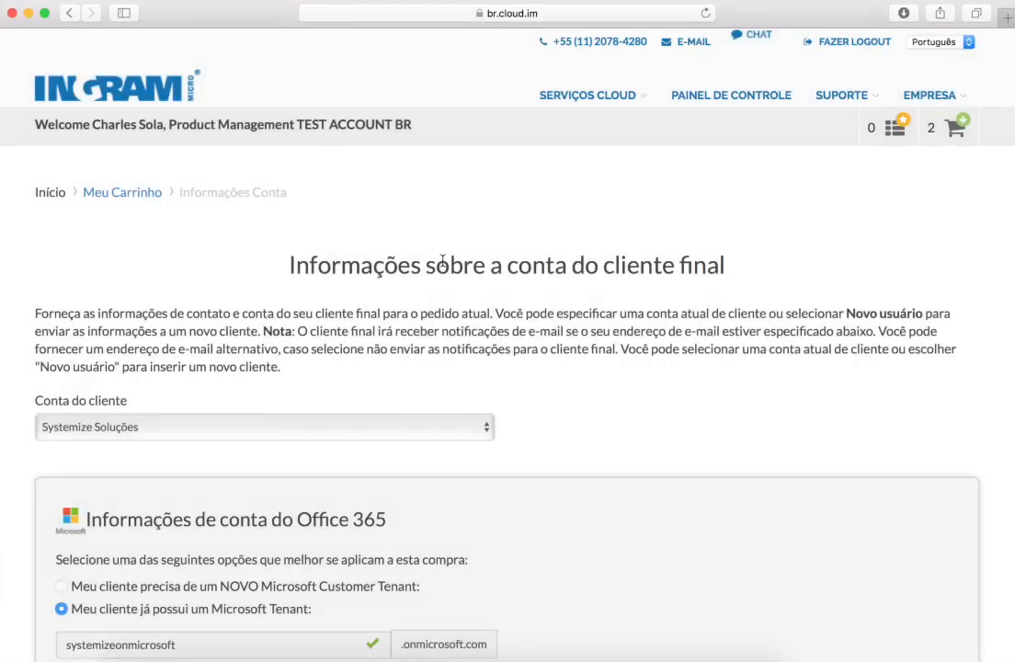
Review the customer's Office 365 tenant and the reseller's Microsoft Partner Network details, and continue to the reseller billing information
scroll(442, 260, "down", 5)
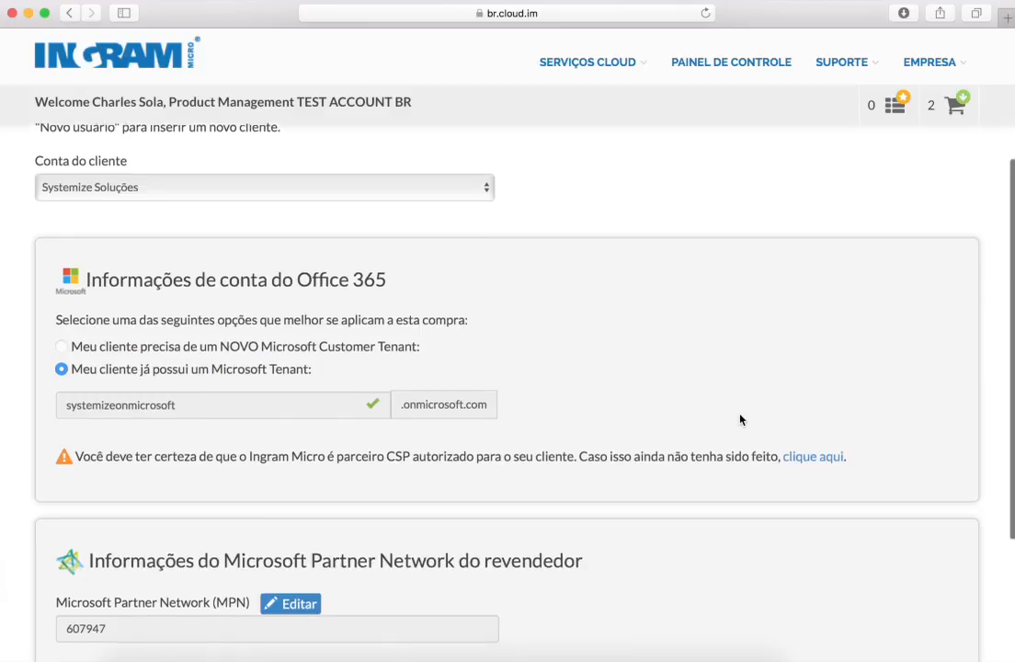
scroll(740, 419, "down", 5)
left_click_drag(92, 355, 563, 345)
left_click(564, 346)
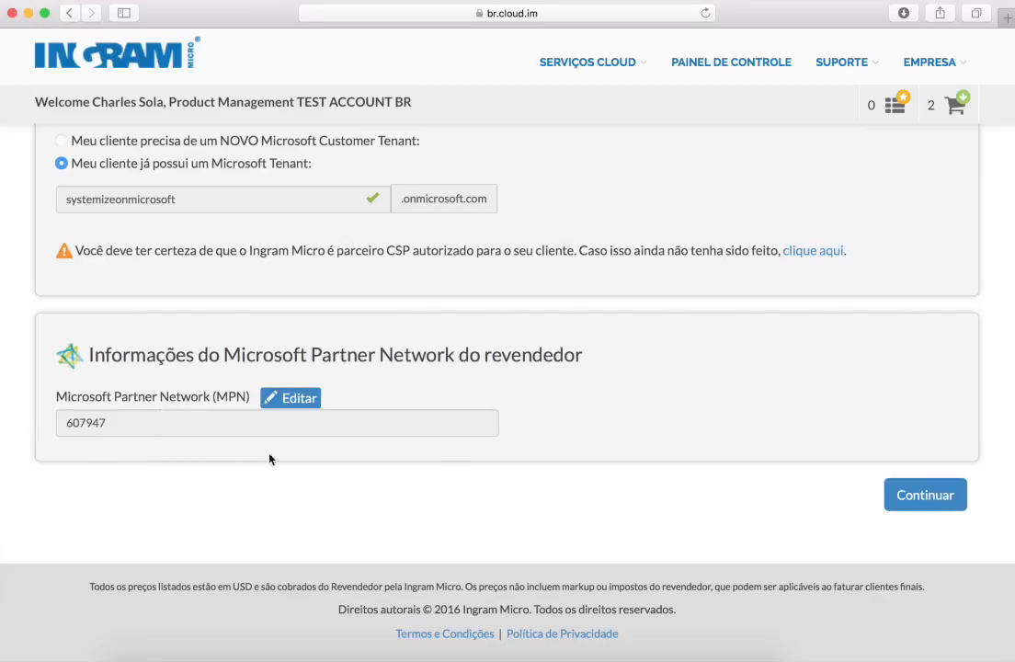
scroll(320, 463, "up", 5)
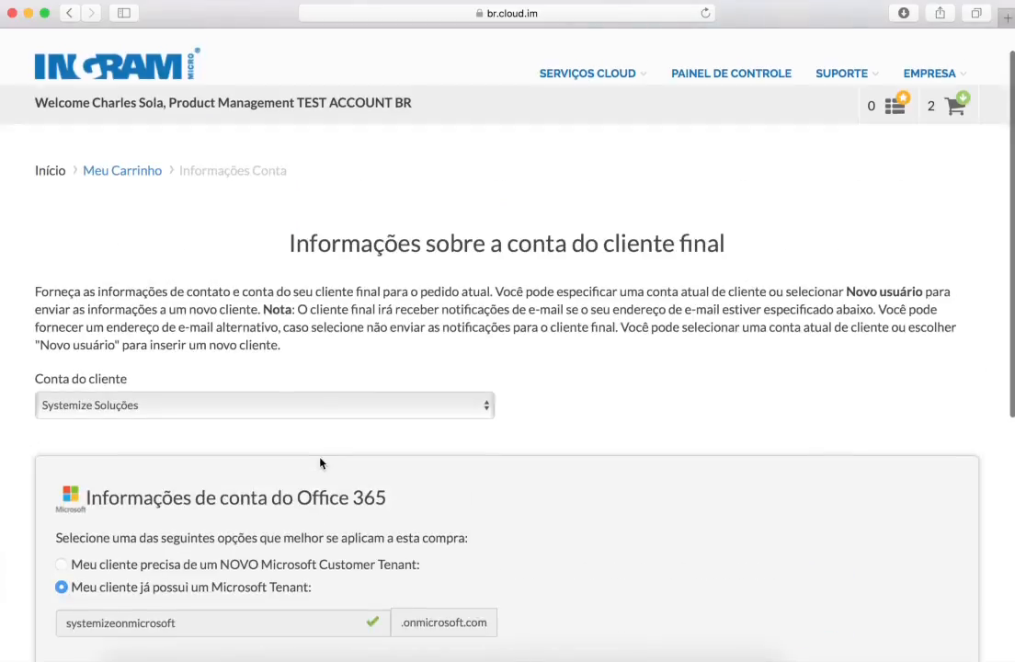
scroll(320, 463, "down", 5)
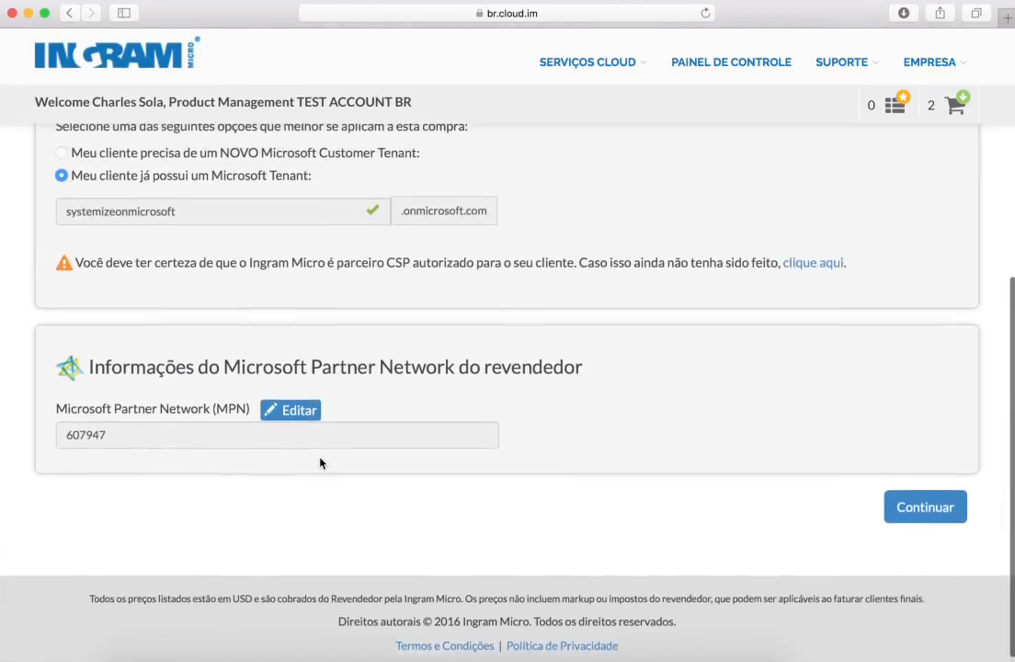
scroll(322, 466, "up", 3)
scroll(323, 469, "down", 2)
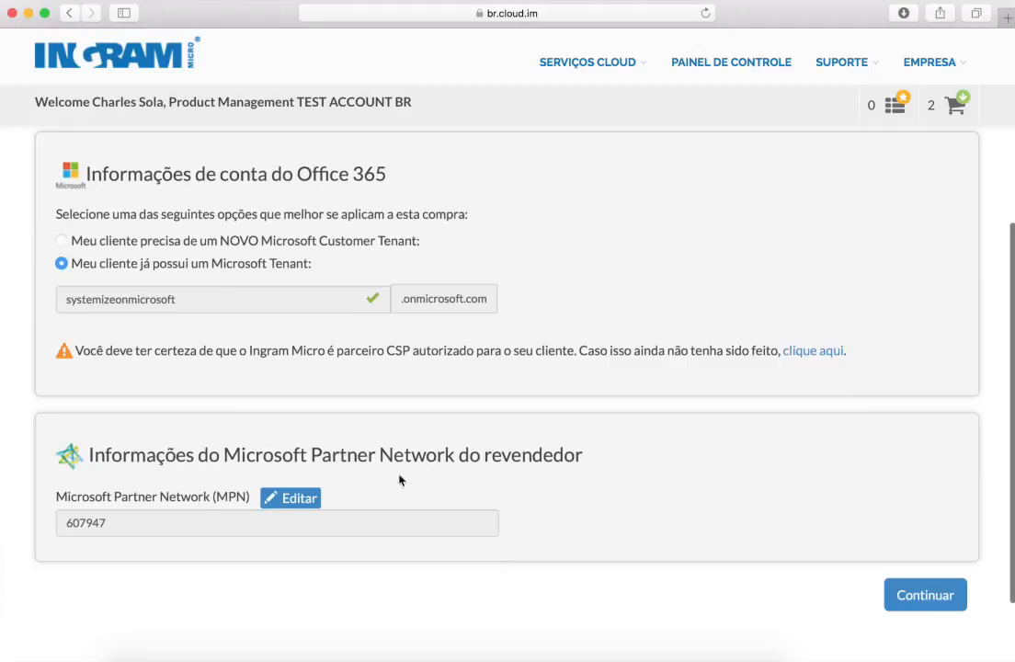
left_click(926, 595)
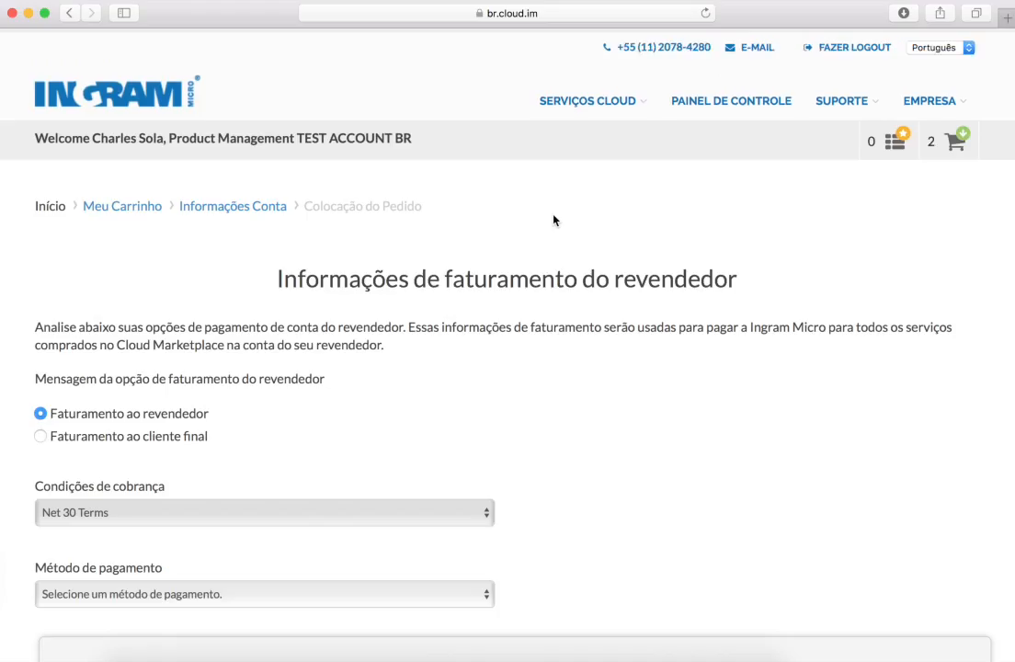
Examine the reseller billing options, payment fields and the order details with suggested final and resale prices for each subscription
scroll(554, 219, "down", 2)
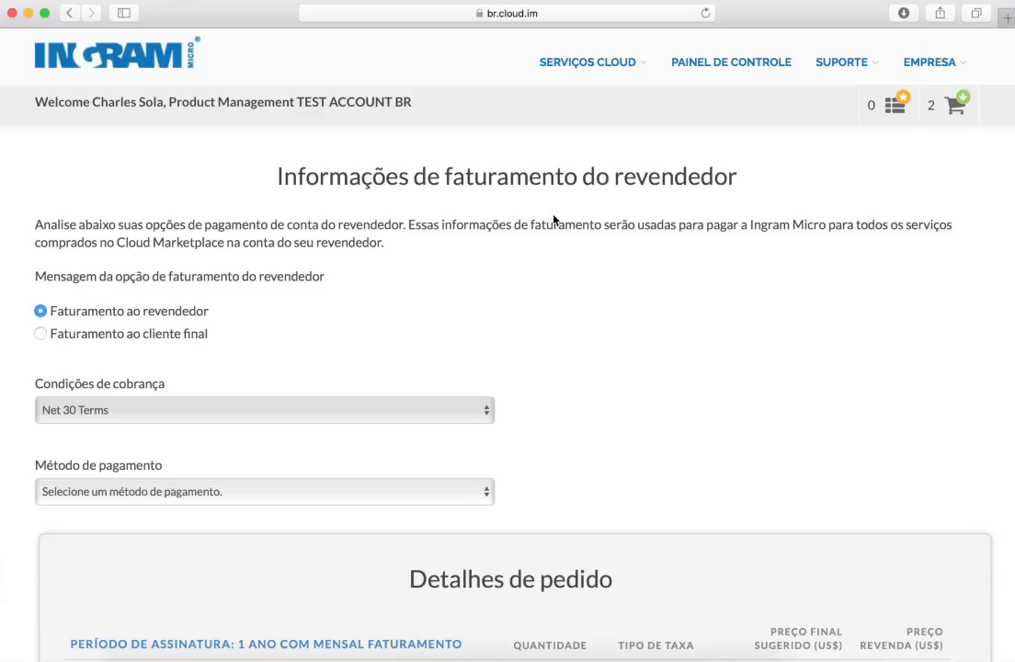
scroll(553, 219, "down", 1)
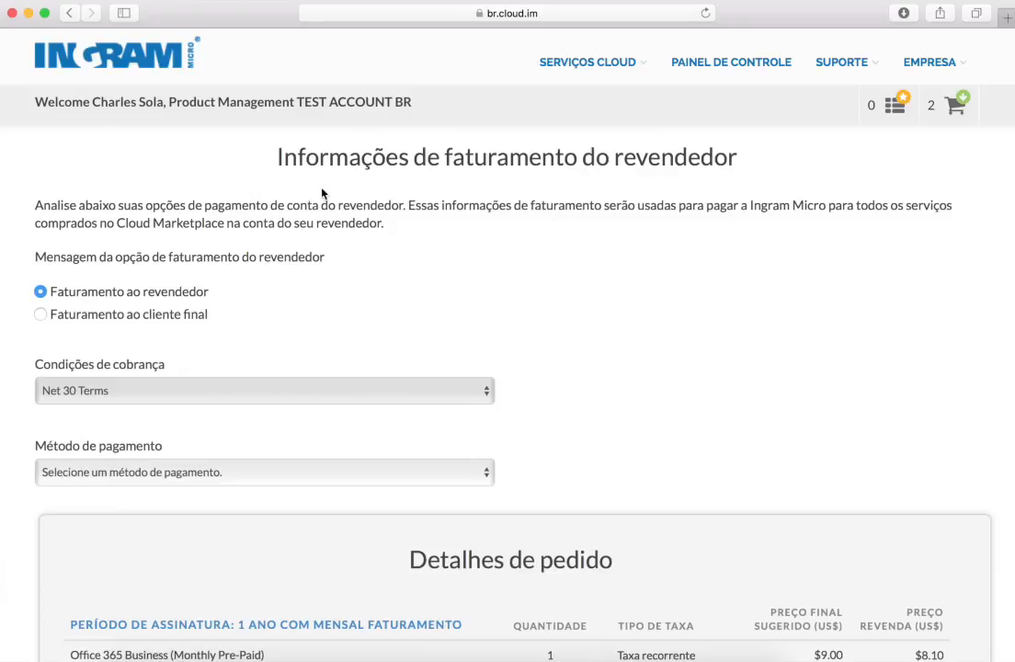
scroll(321, 192, "down", 3)
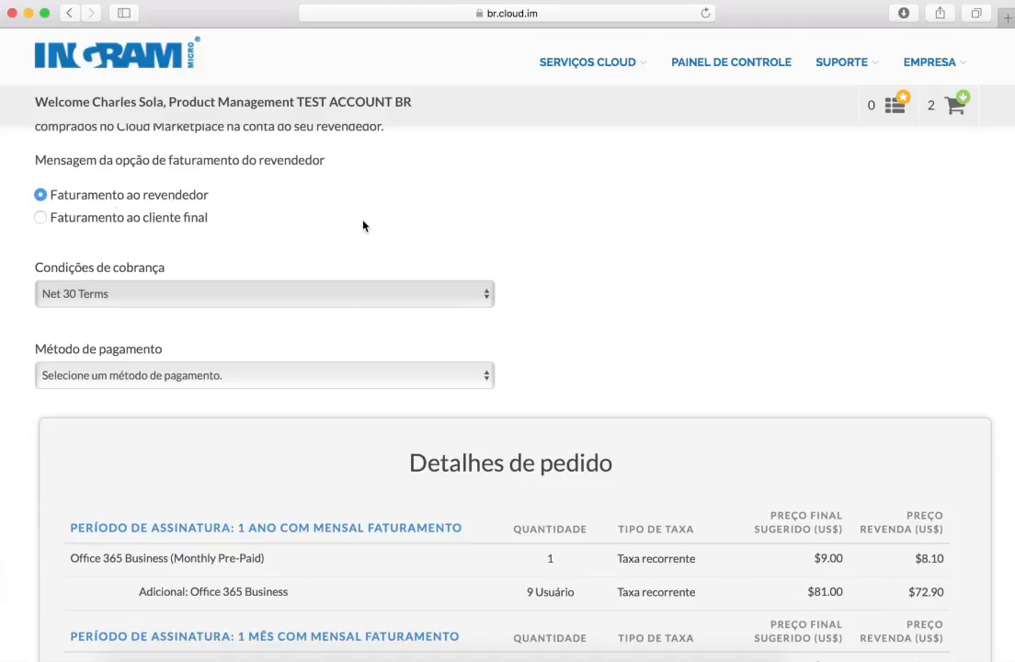
scroll(723, 301, "down", 2)
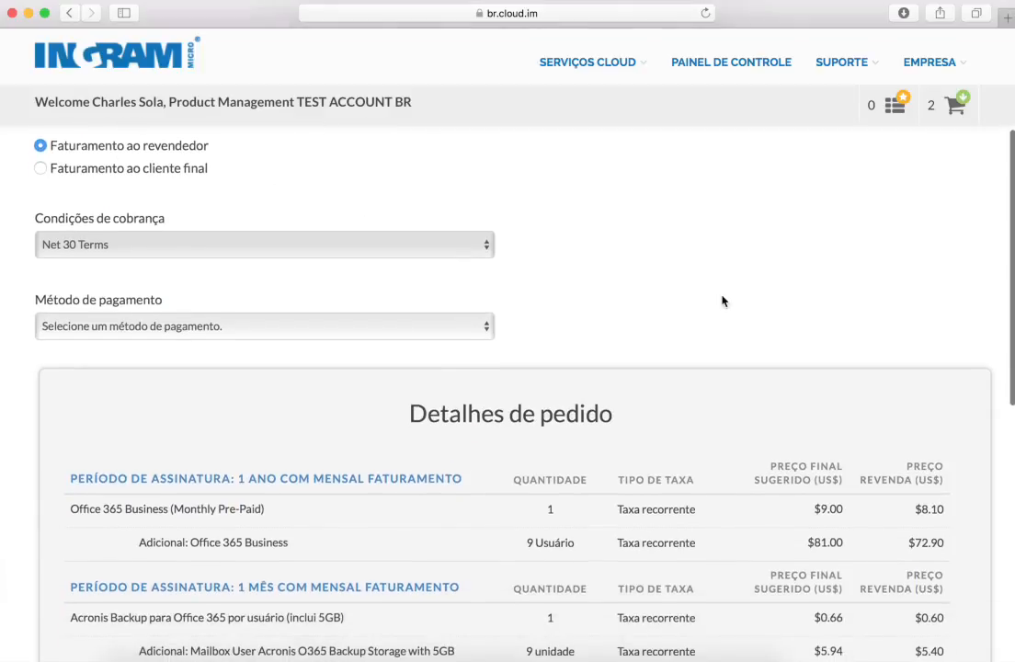
scroll(913, 476, "down", 4)
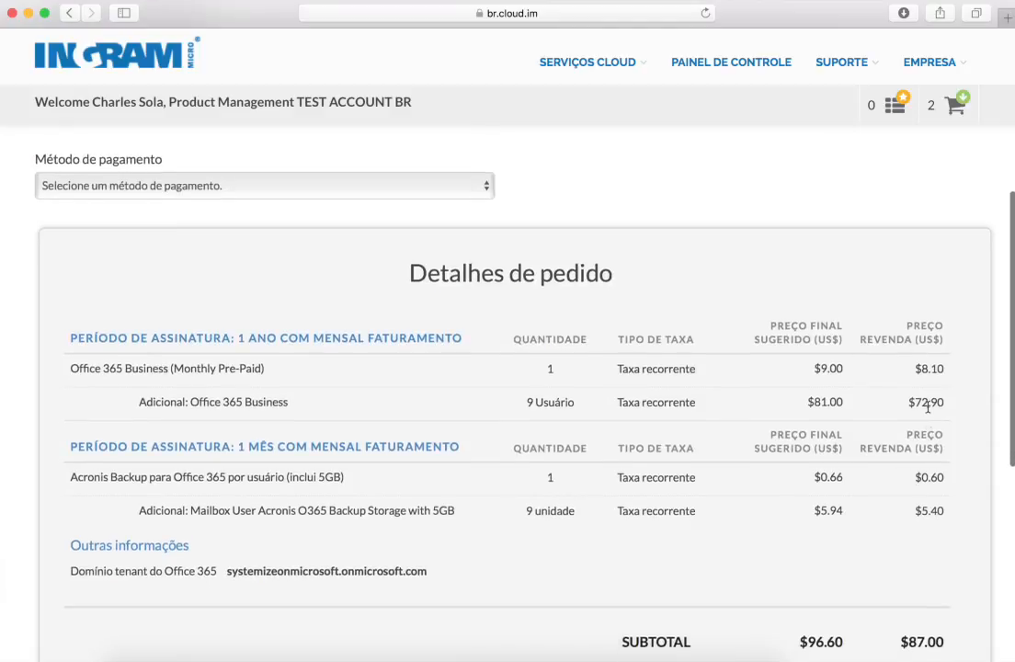
scroll(927, 408, "down", 3)
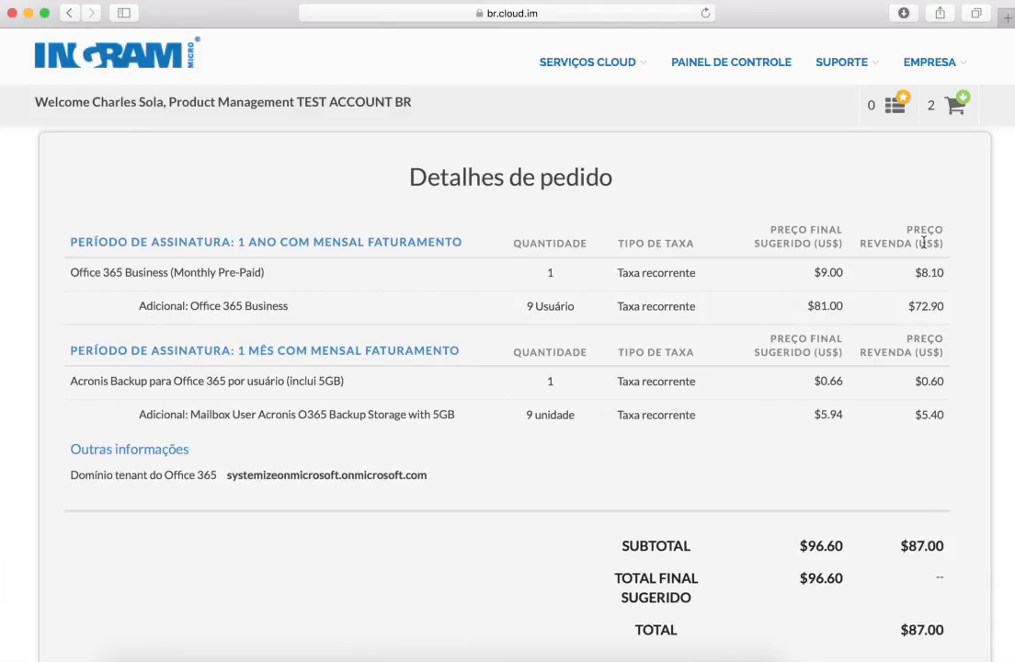
scroll(923, 242, "up", 10)
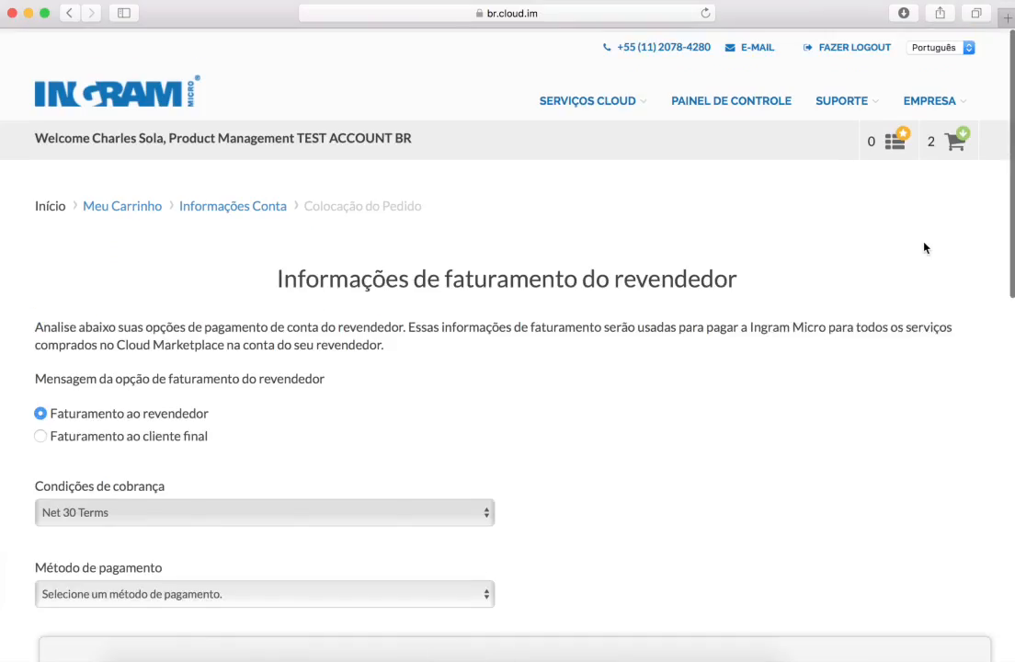
scroll(670, 464, "down", 2)
scroll(671, 464, "down", 3)
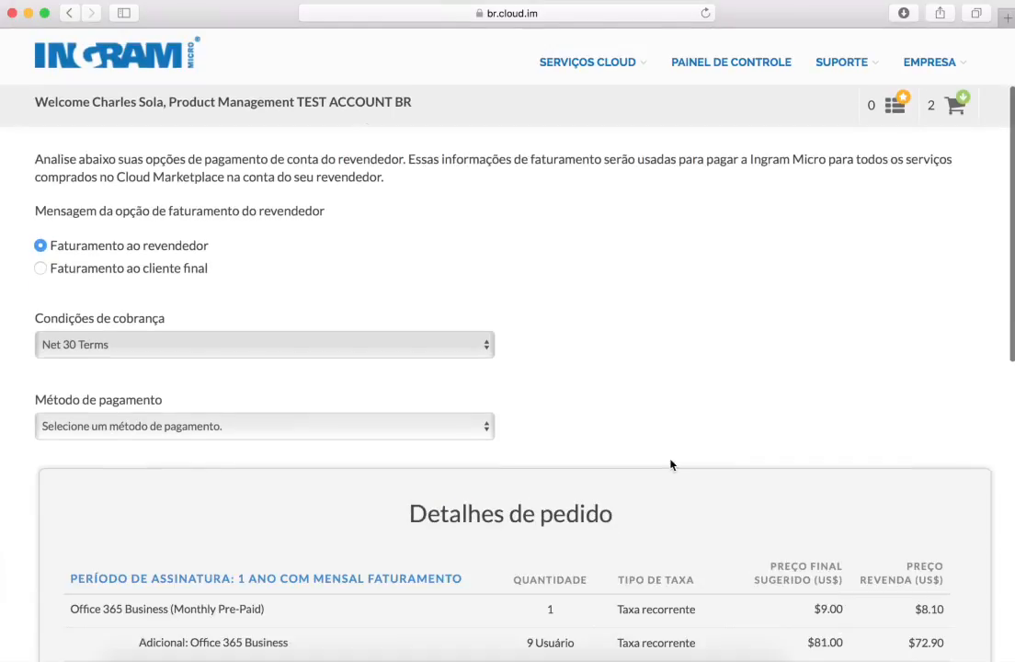
Set the billing option to "Faturamento ao cliente final" with a 40% reseller markup and check the recalculated order prices
left_click(41, 269)
left_click(235, 315)
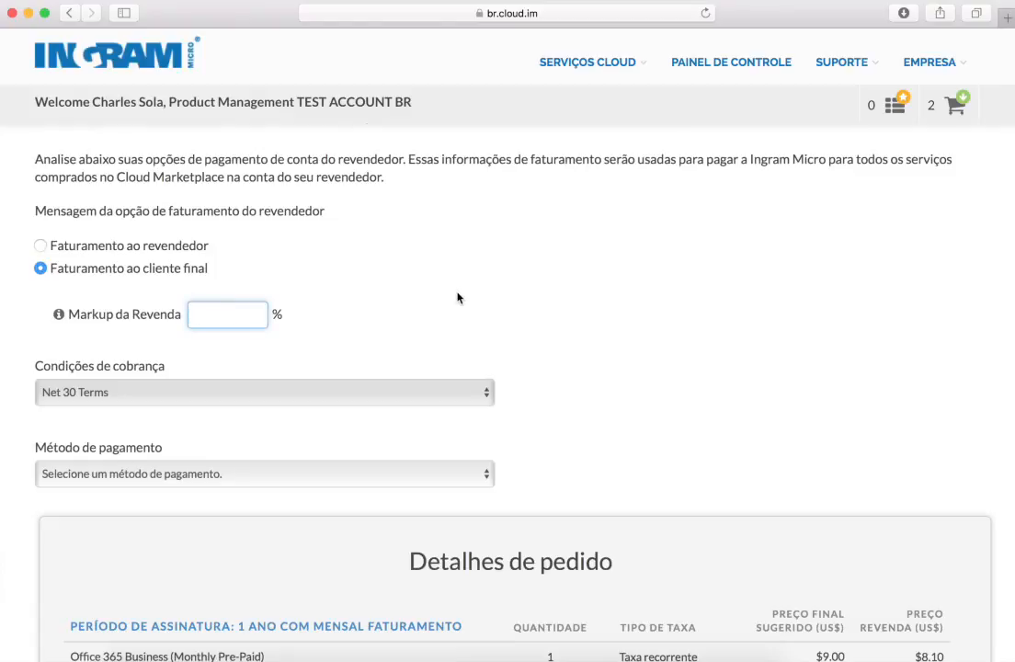
type("40")
scroll(760, 329, "down", 5)
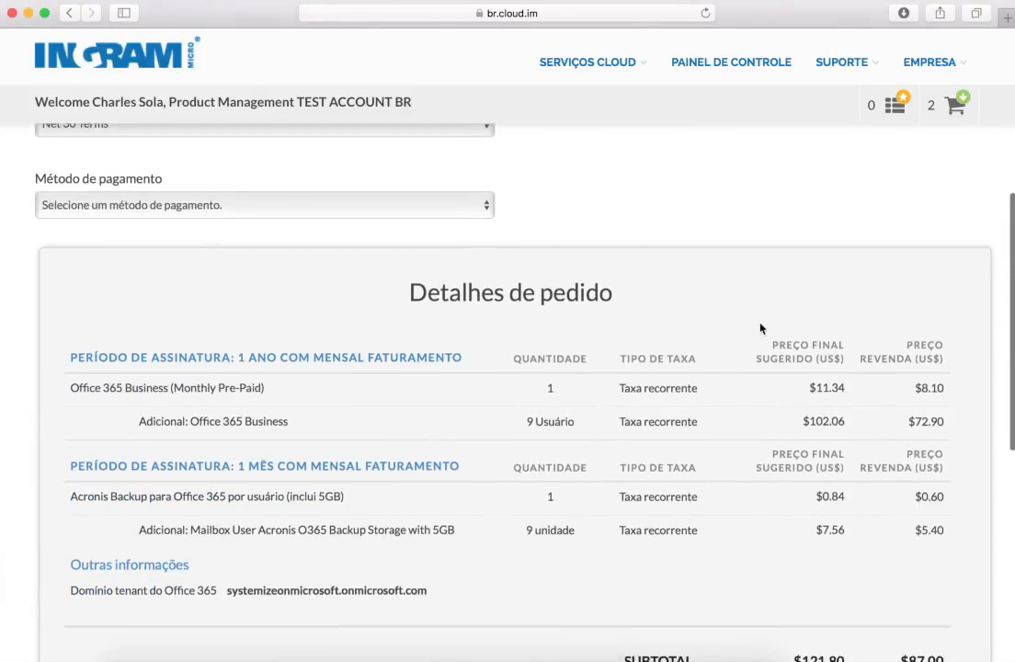
scroll(760, 328, "down", 1)
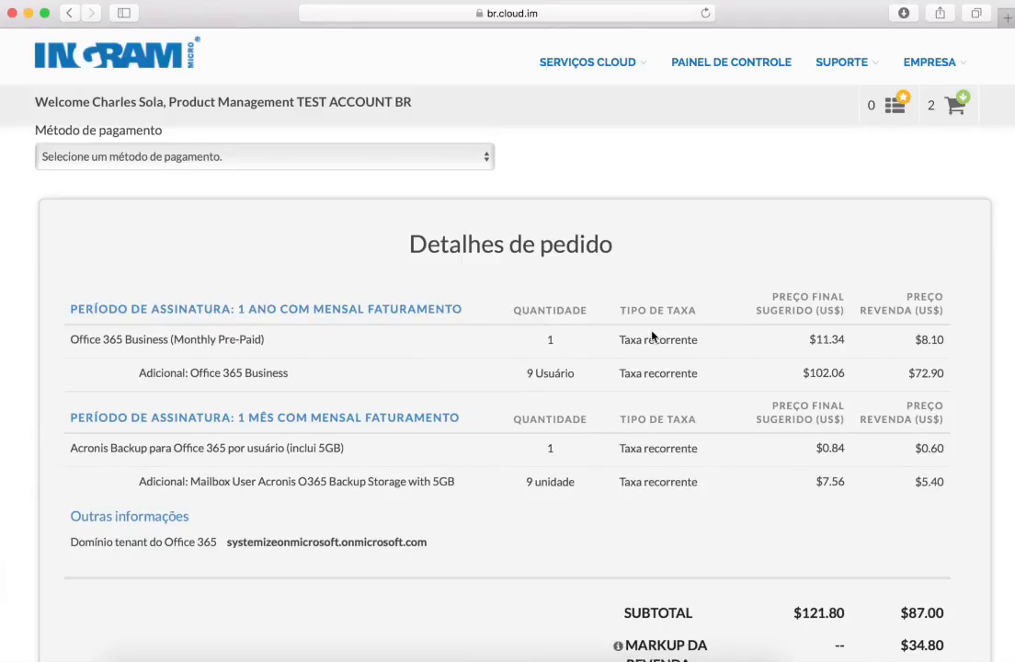
scroll(653, 335, "up", 5)
left_click(229, 446)
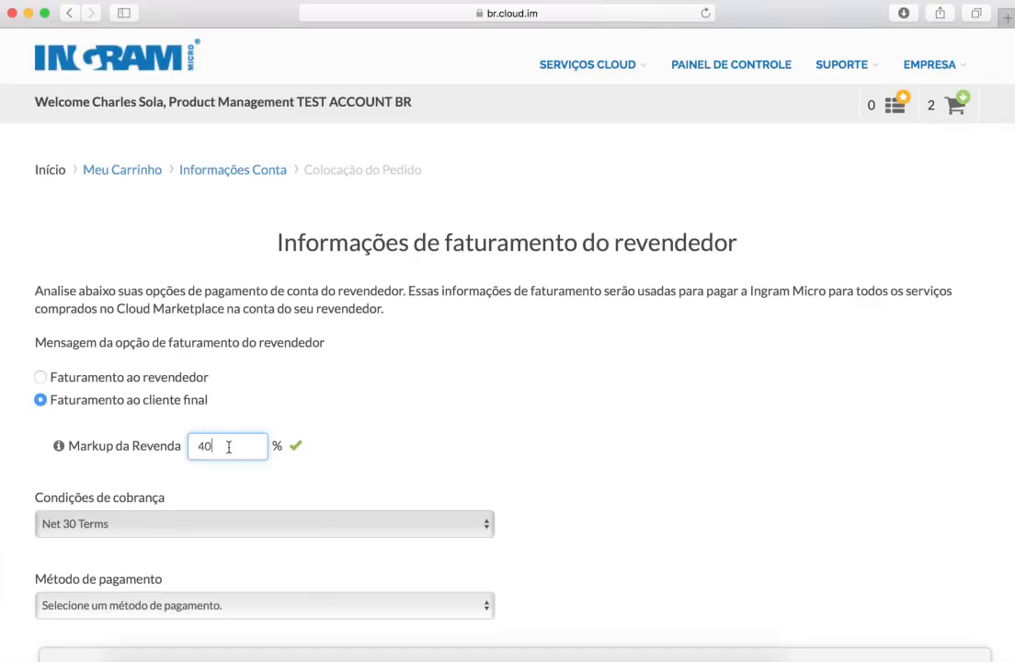
scroll(229, 447, "down", 1)
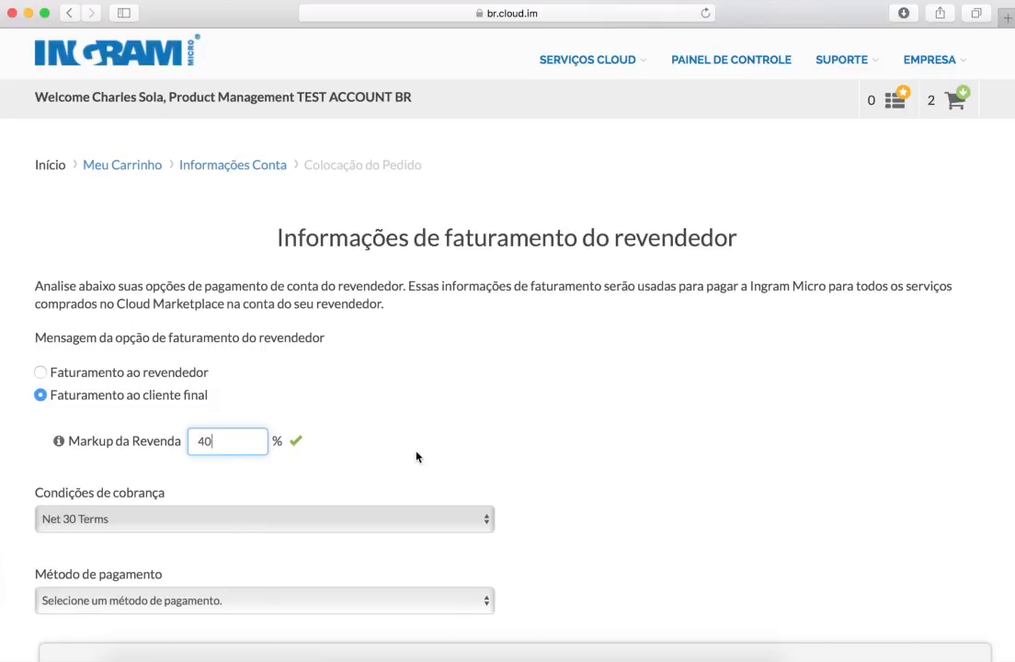
Set the payment method to "Boleto Bancário" and review the order details against the billing settings
scroll(534, 448, "down", 5)
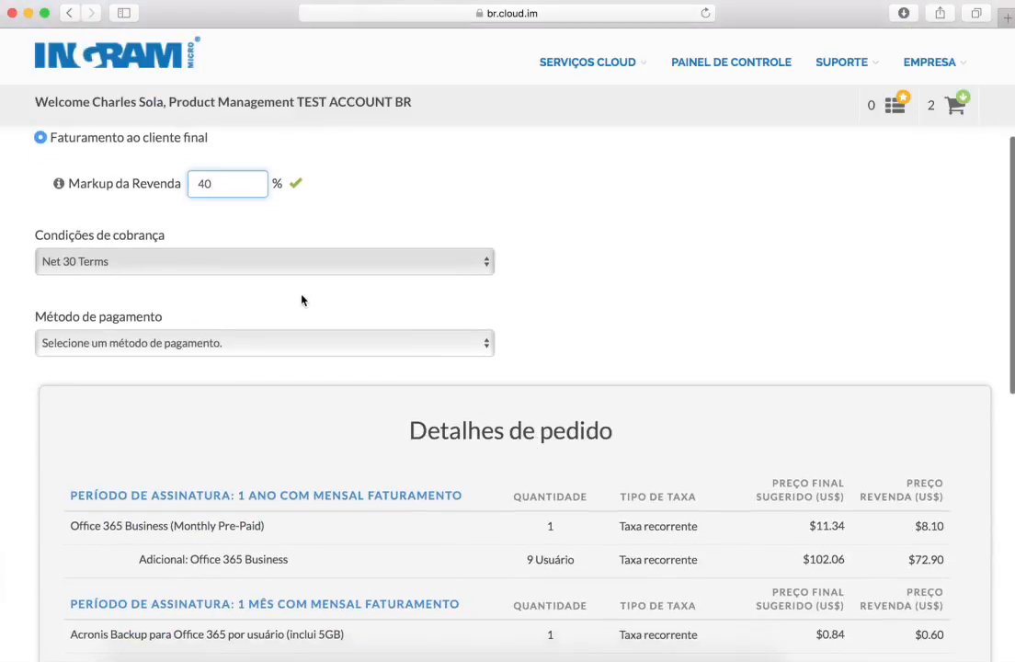
left_click(262, 348)
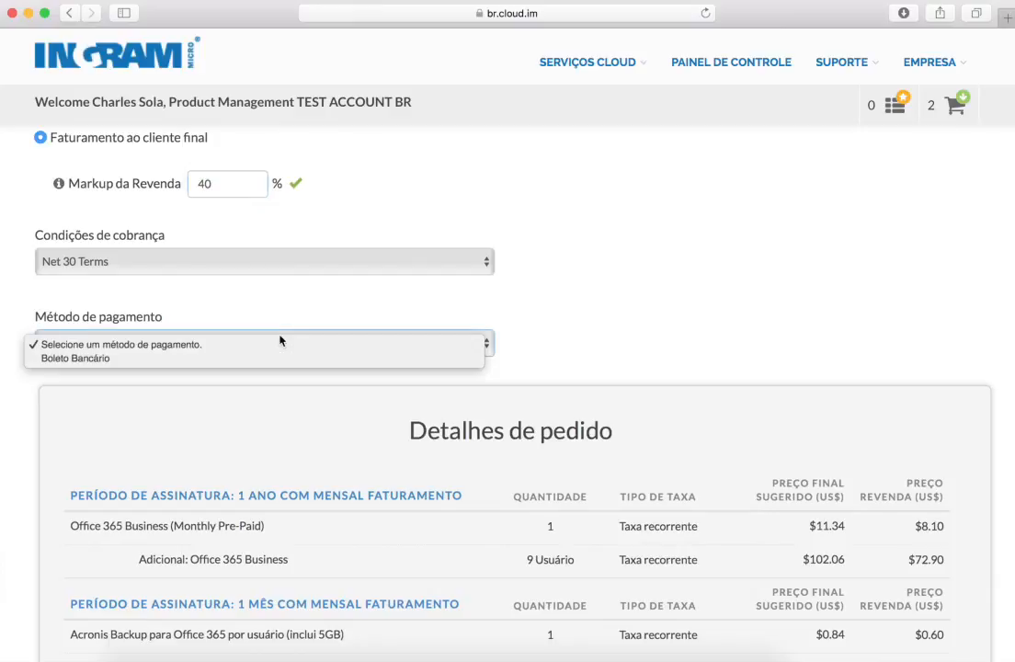
left_click(111, 359)
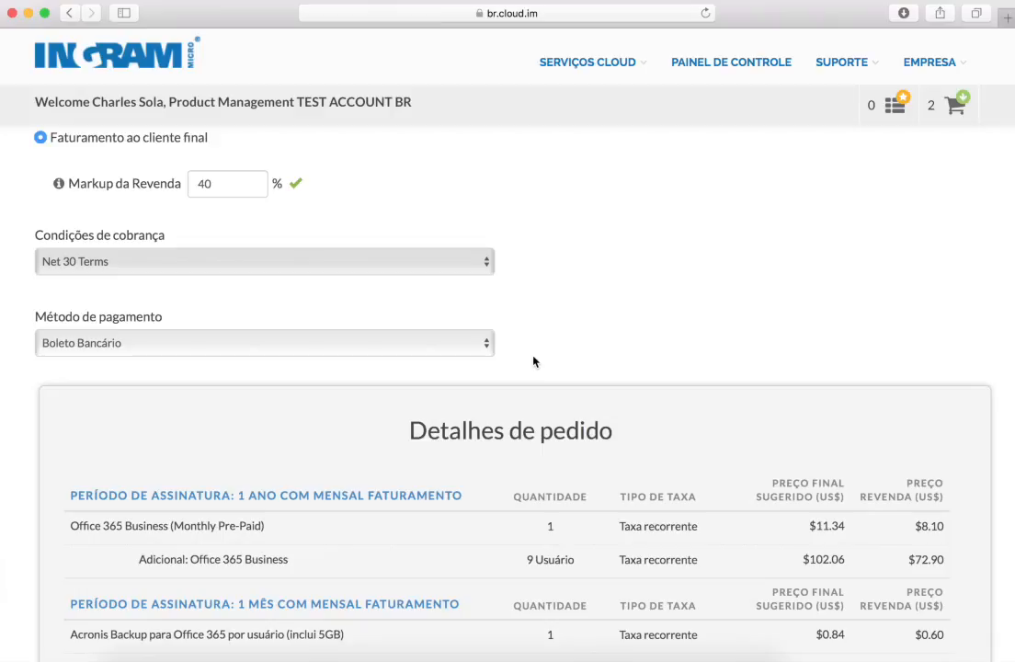
scroll(533, 361, "down", 2)
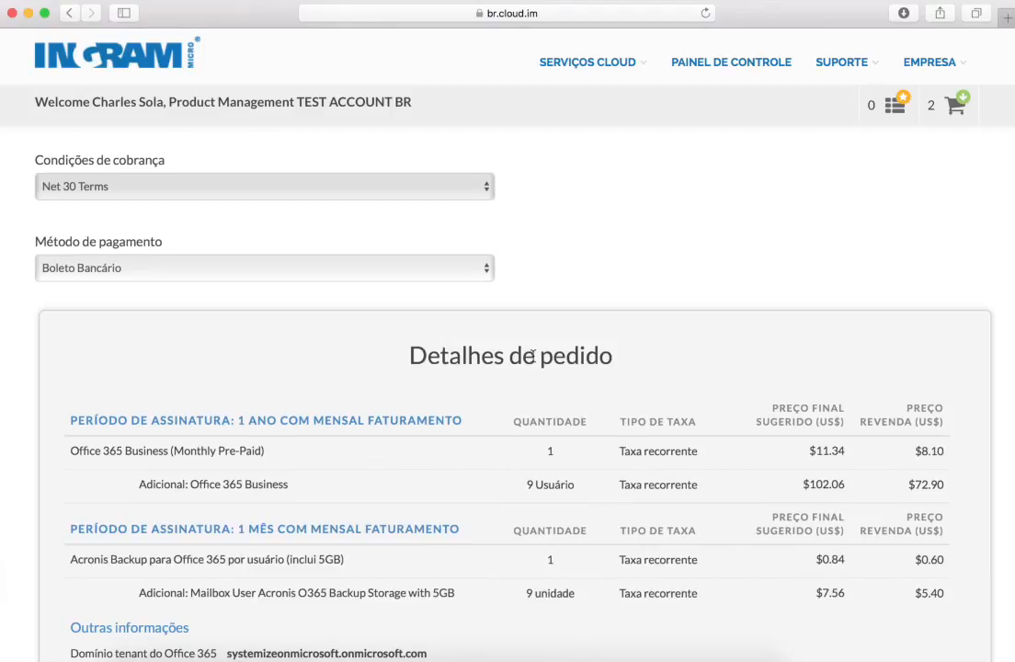
scroll(531, 357, "down", 3)
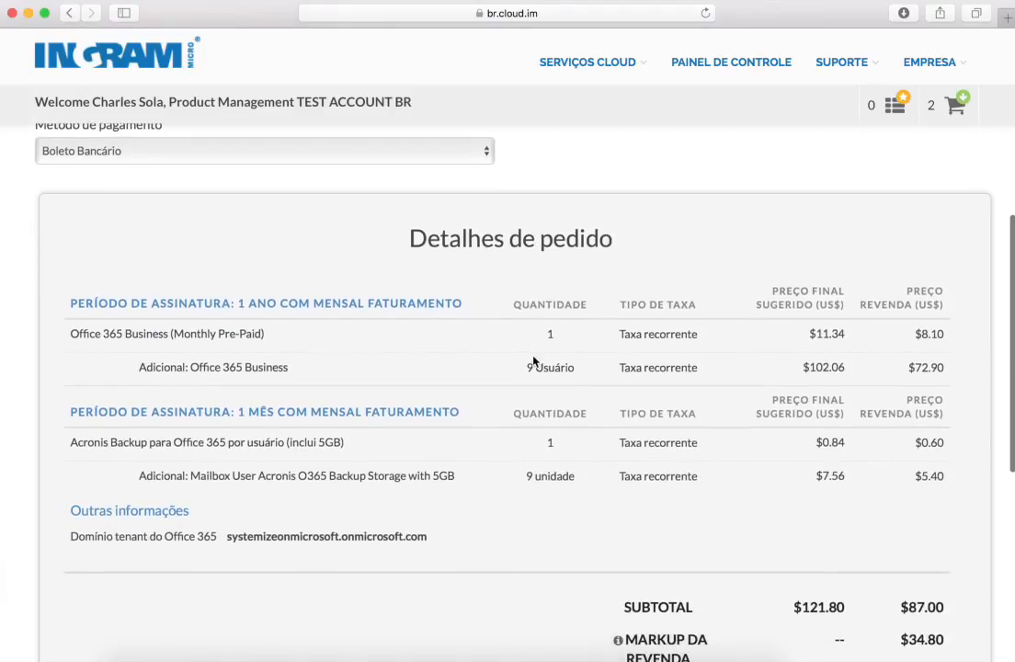
scroll(533, 362, "down", 4)
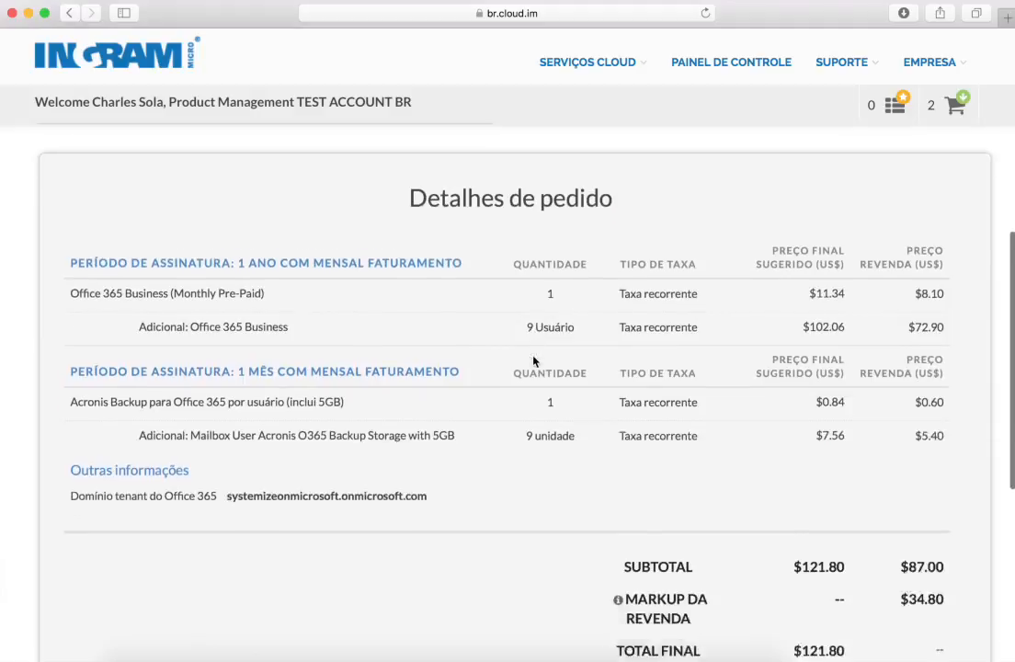
scroll(533, 362, "up", 12)
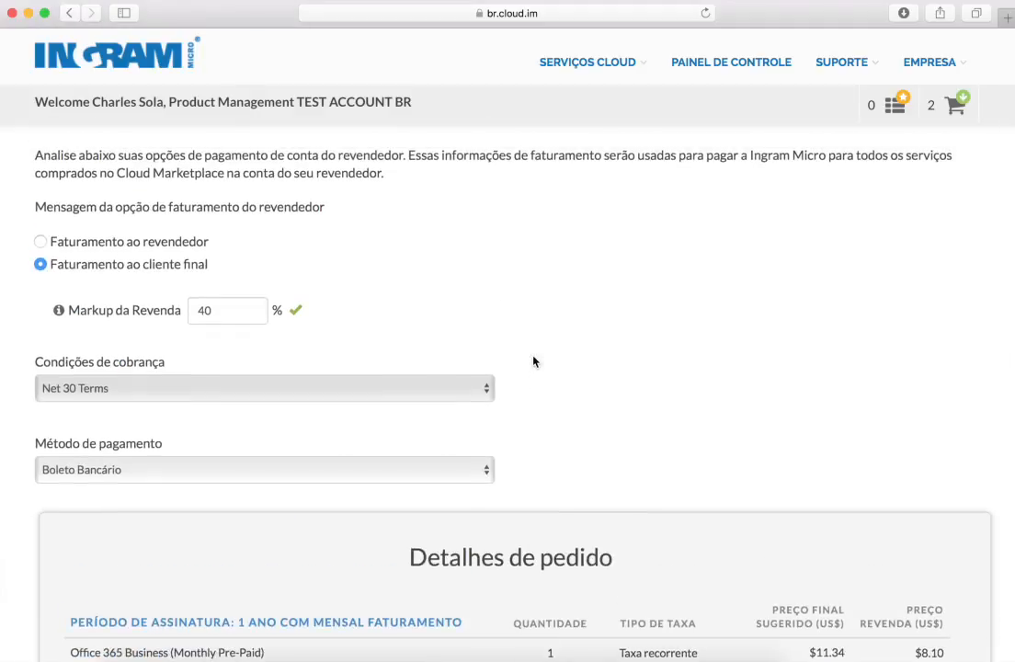
Accept the reseller acknowledgement and the general cloud, Acronis and Microsoft service terms below the order totals
scroll(533, 361, "down", 15)
scroll(534, 361, "down", 1)
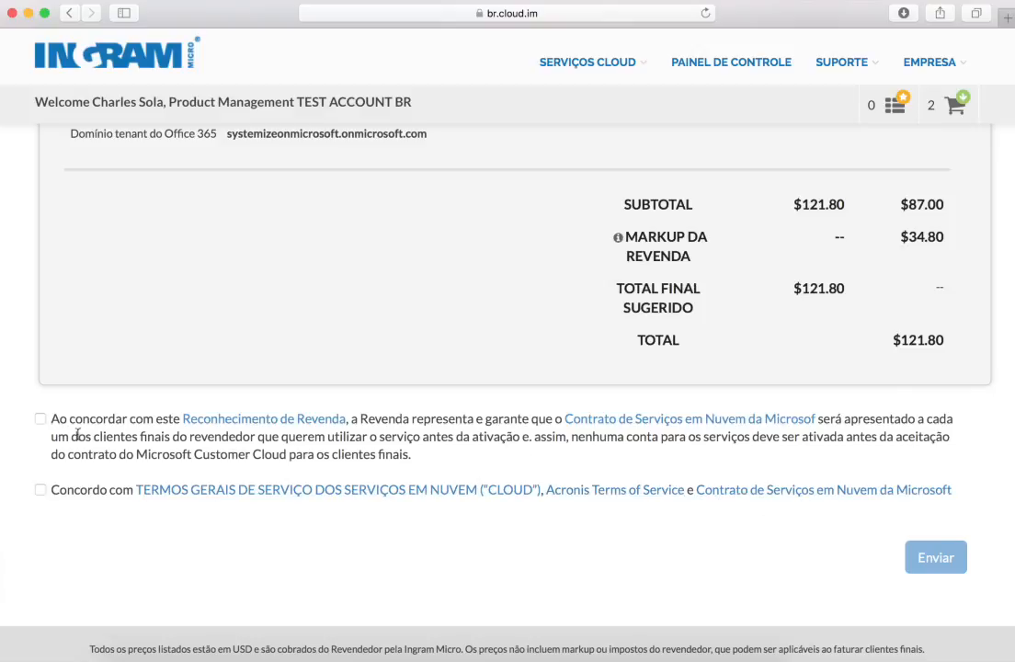
left_click(40, 418)
left_click(41, 491)
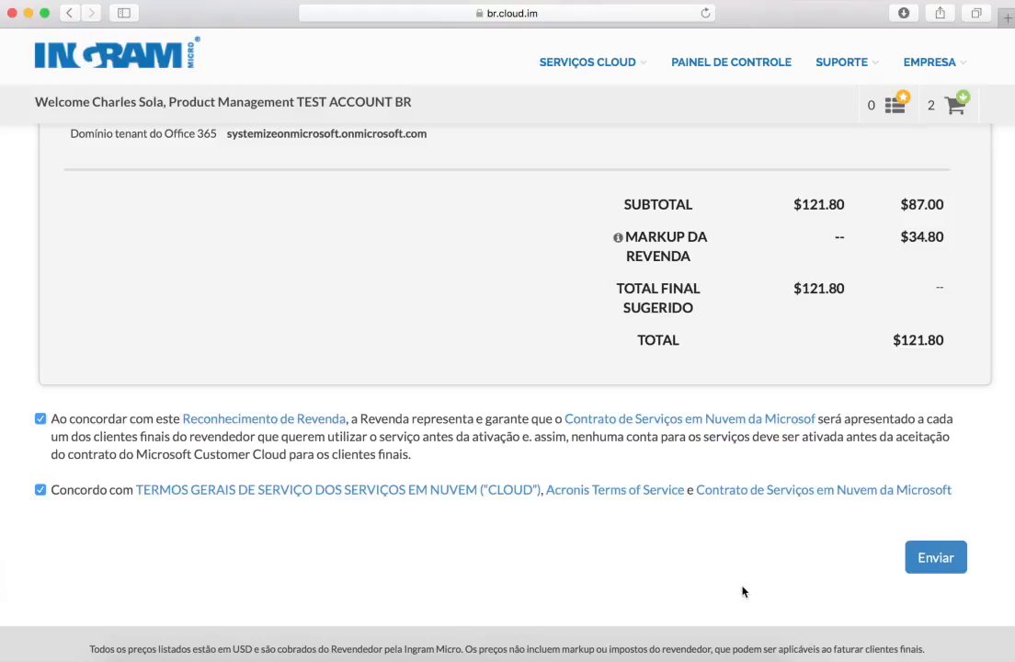
Compare the end-customer billing option and its markup with the itemised Office 365 and Acronis prices in the order details
scroll(743, 591, "up", 5)
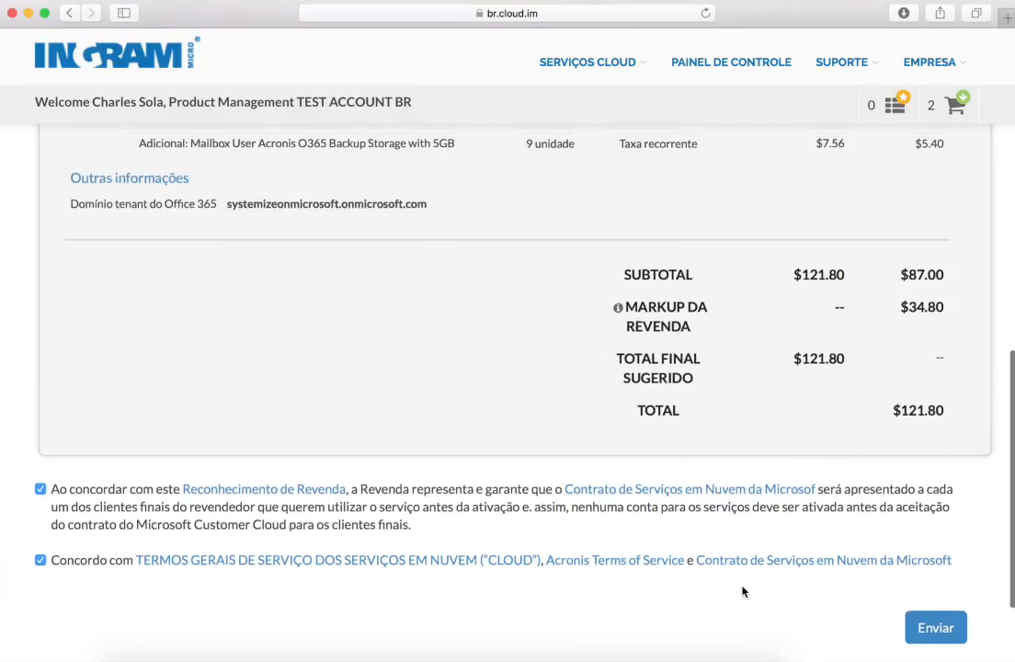
scroll(743, 591, "up", 6)
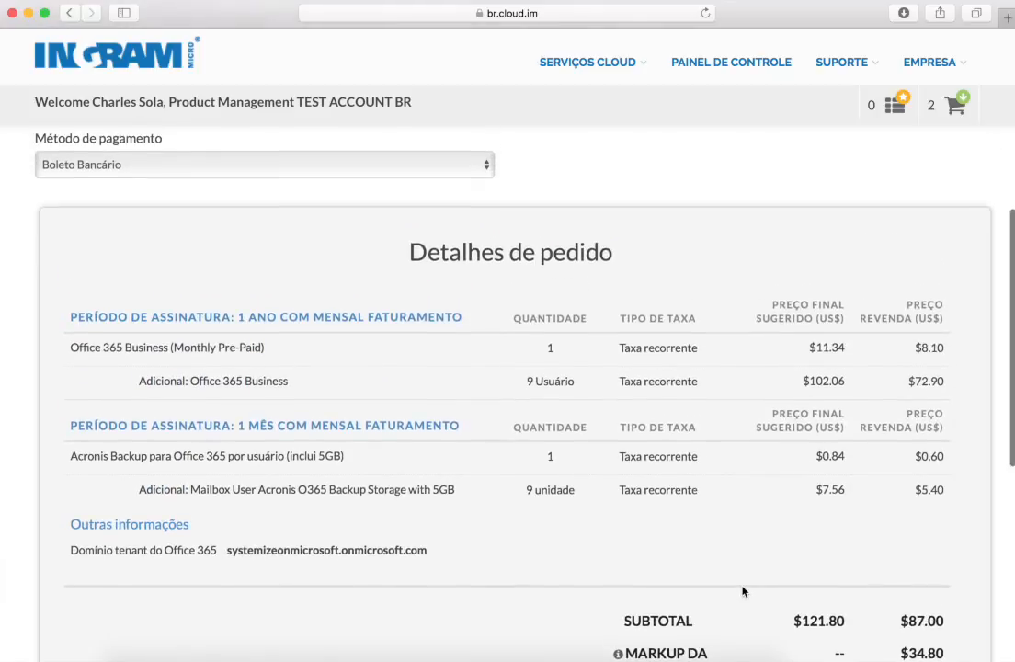
scroll(743, 591, "up", 12)
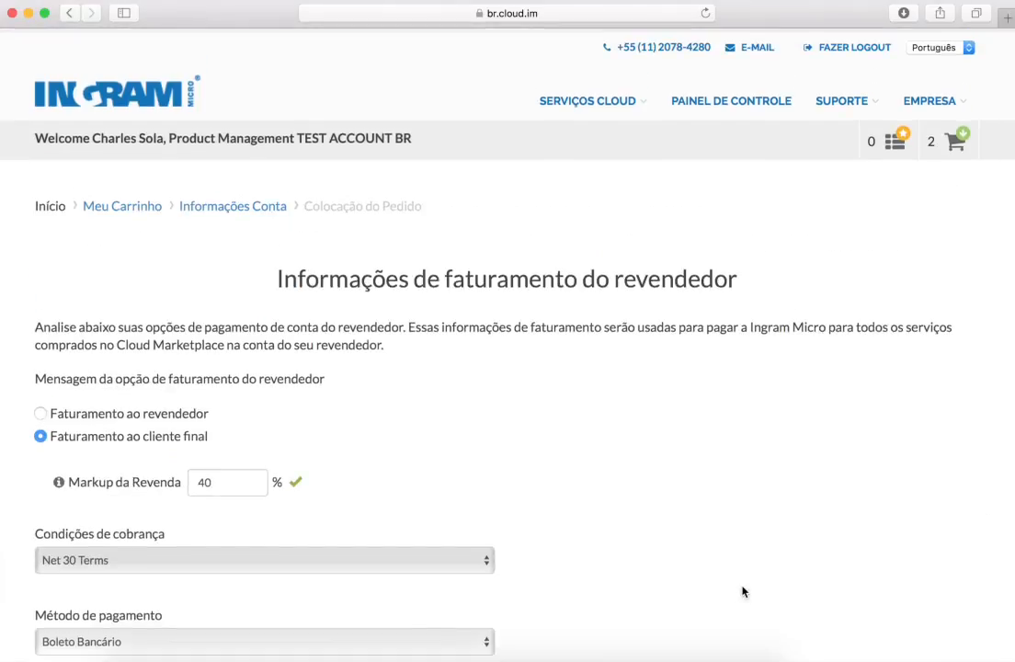
scroll(743, 591, "down", 7)
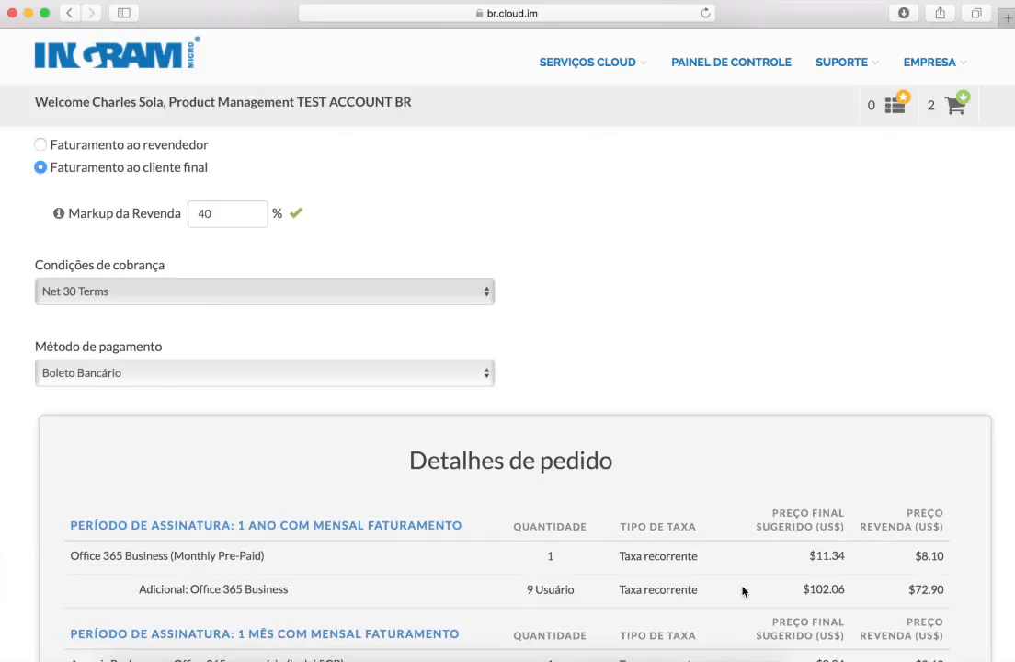
scroll(814, 318, "down", 5)
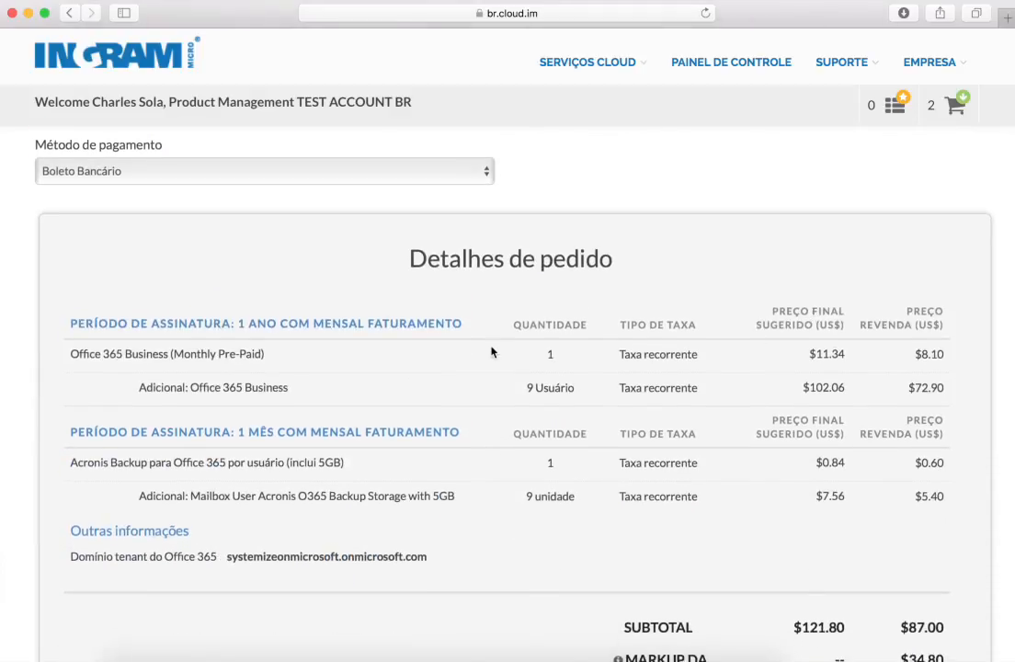
scroll(589, 377, "up", 8)
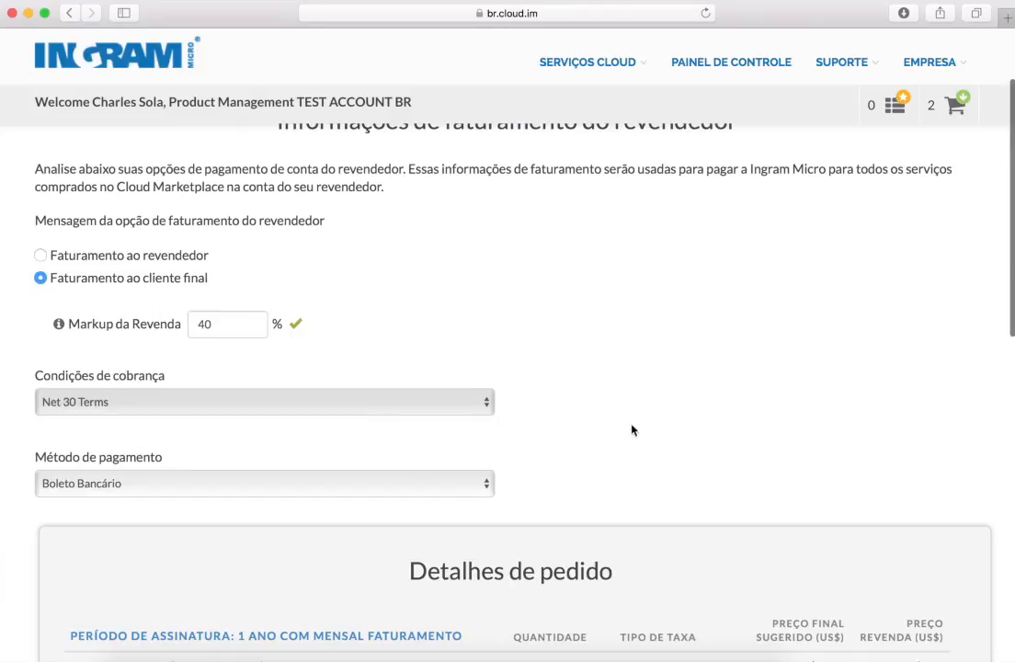
scroll(632, 428, "down", 8)
scroll(632, 429, "down", 1)
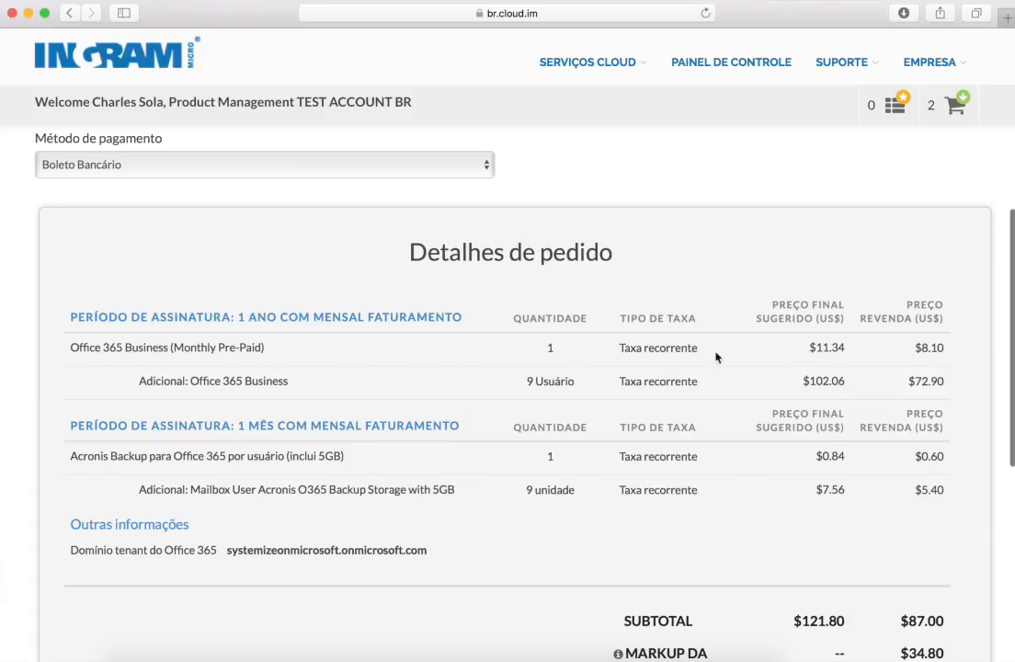
scroll(777, 410, "up", 5)
scroll(778, 410, "up", 2)
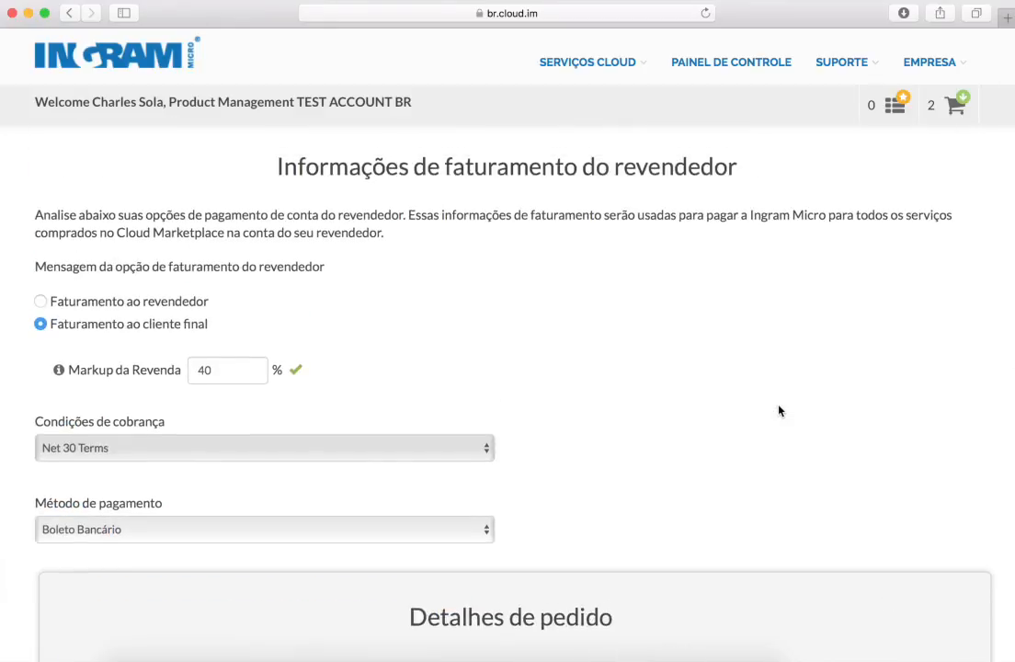
Review the order totals and accepted agreements, and go to the control panel without submitting the order
left_click(235, 369)
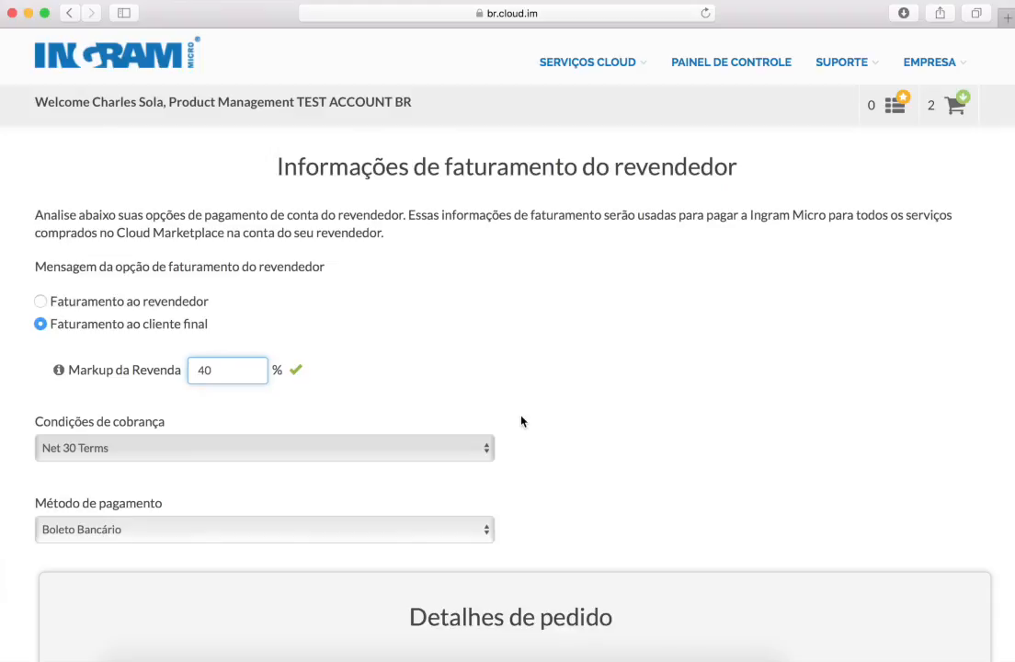
scroll(708, 403, "down", 3)
scroll(707, 403, "down", 20)
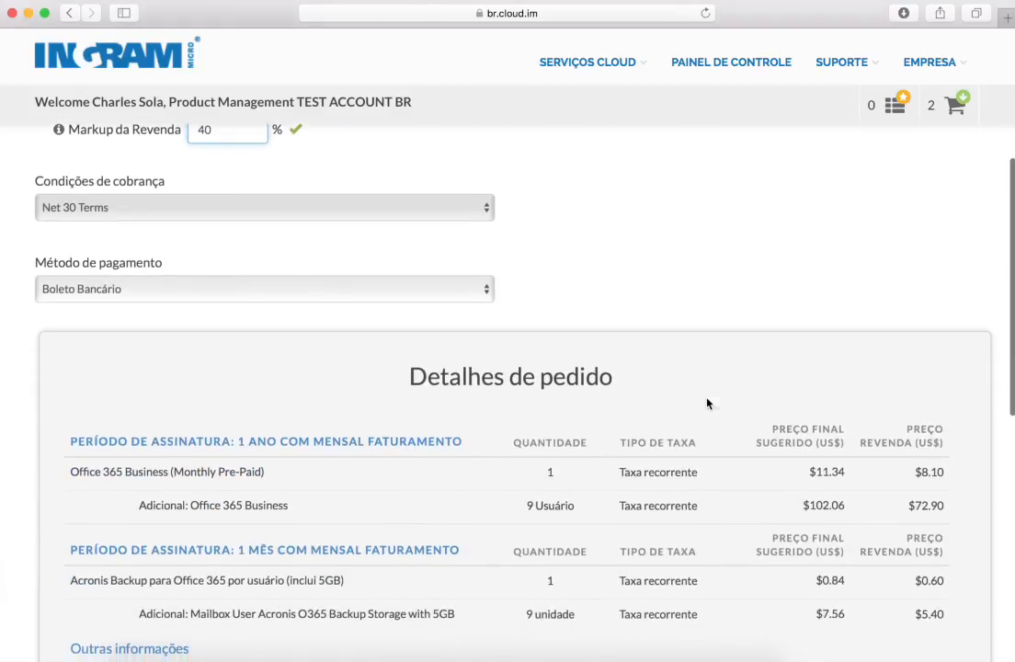
scroll(707, 404, "down", 1)
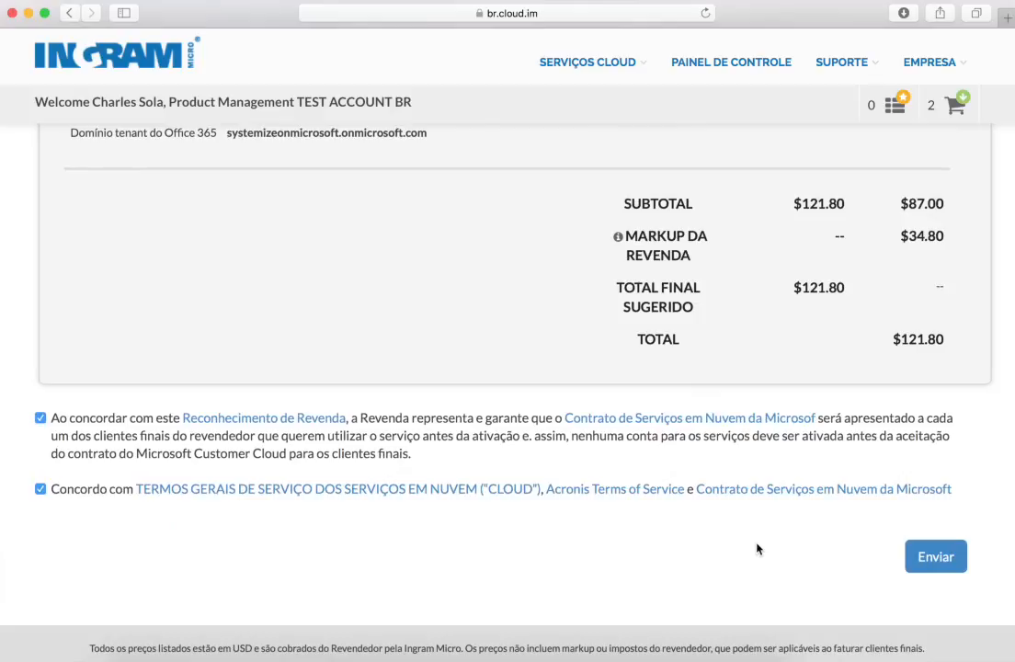
scroll(756, 548, "down", 2)
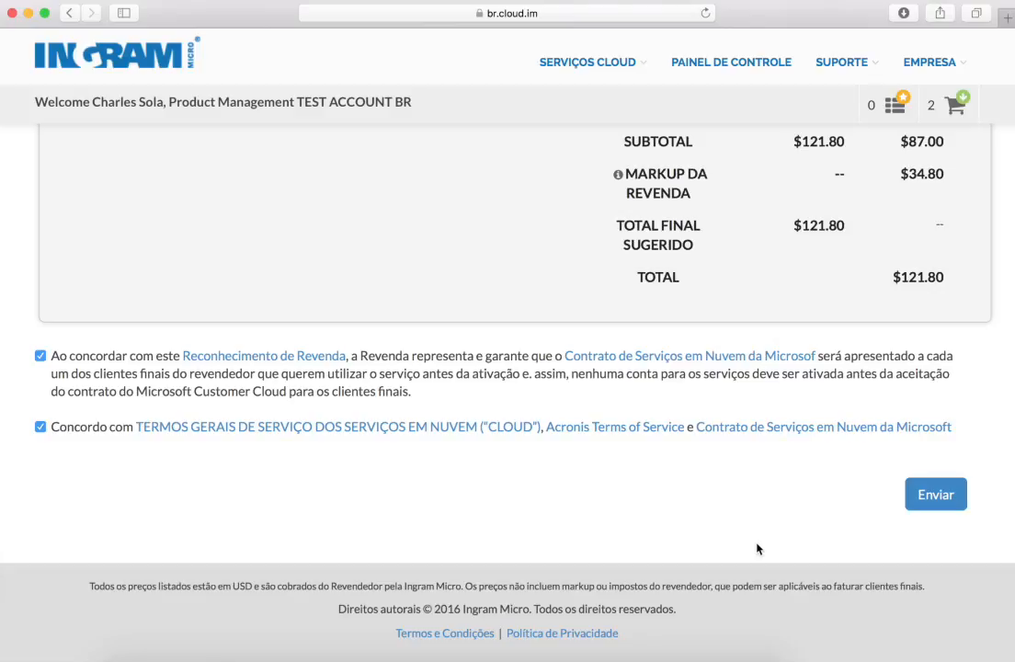
scroll(757, 549, "up", 15)
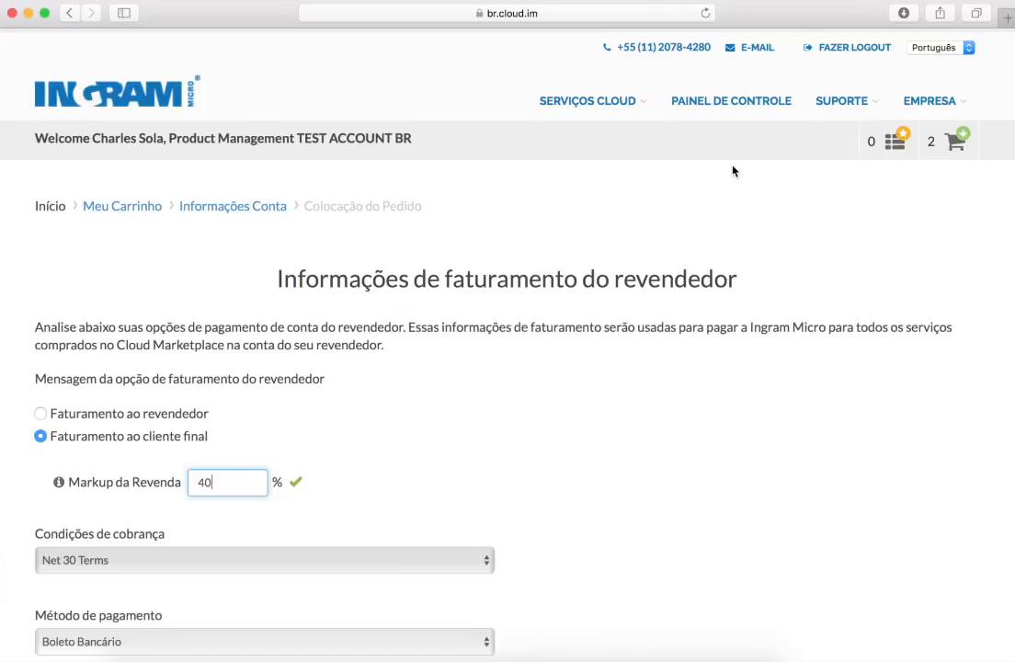
left_click(745, 107)
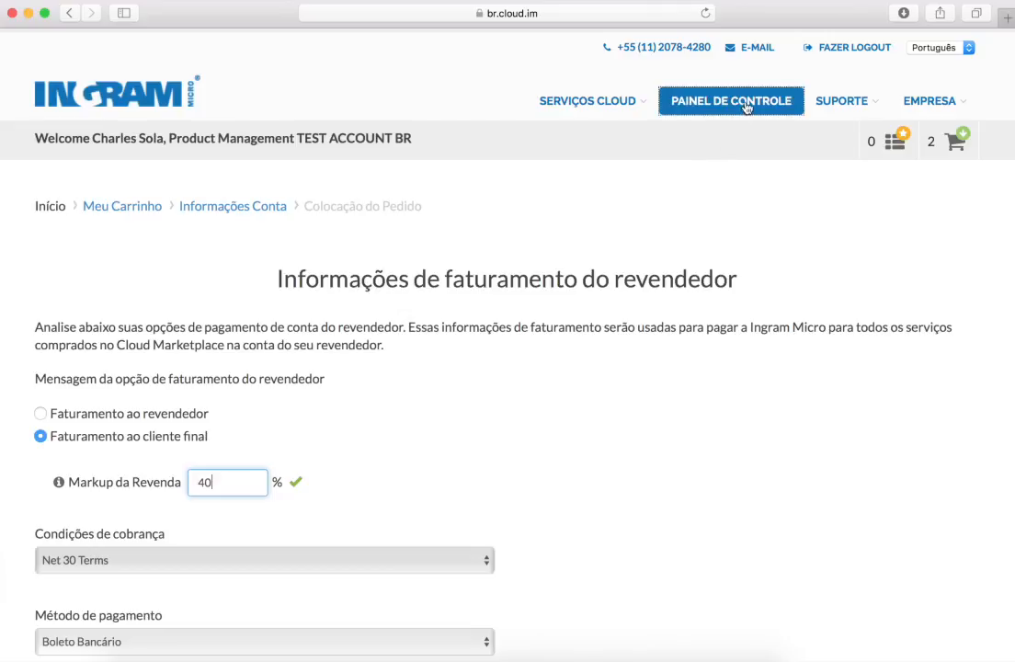